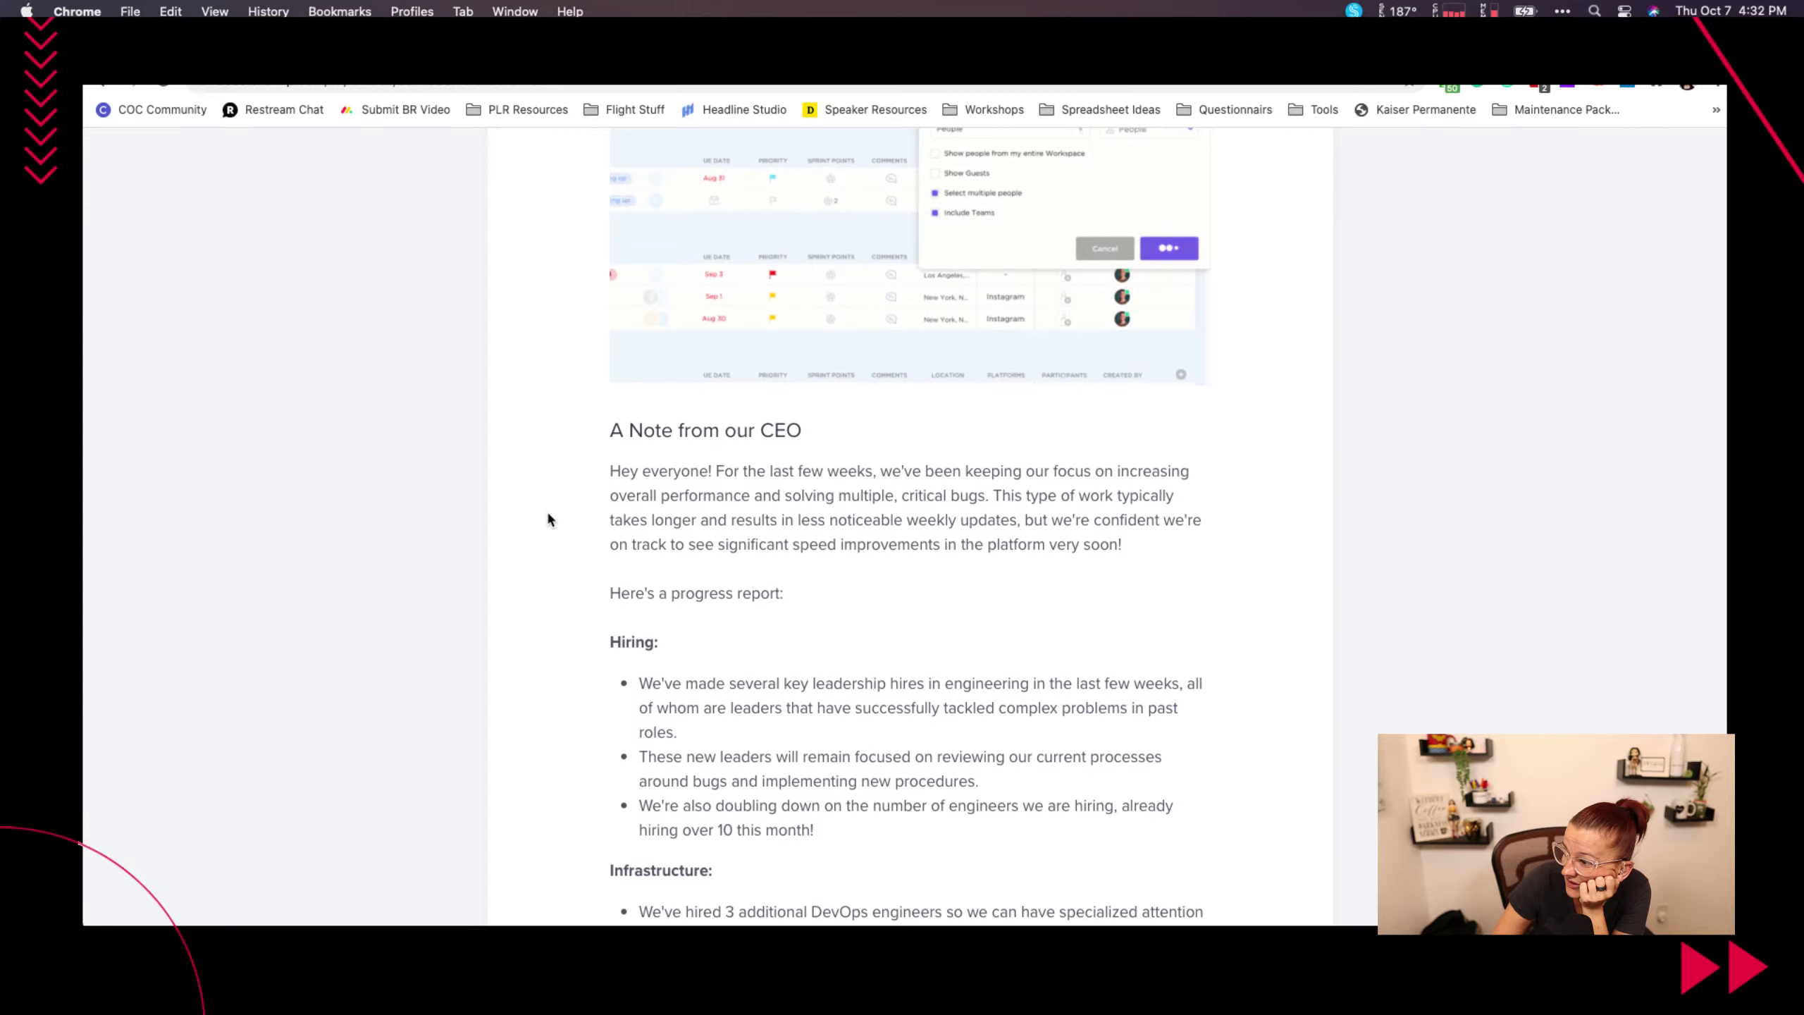
Read the CEO note's introduction and Hiring section, highlighting "speed improvement", "several key leadership" and "current processes around bugs and implementing new procedures.".
scroll(548, 514, "down", 2)
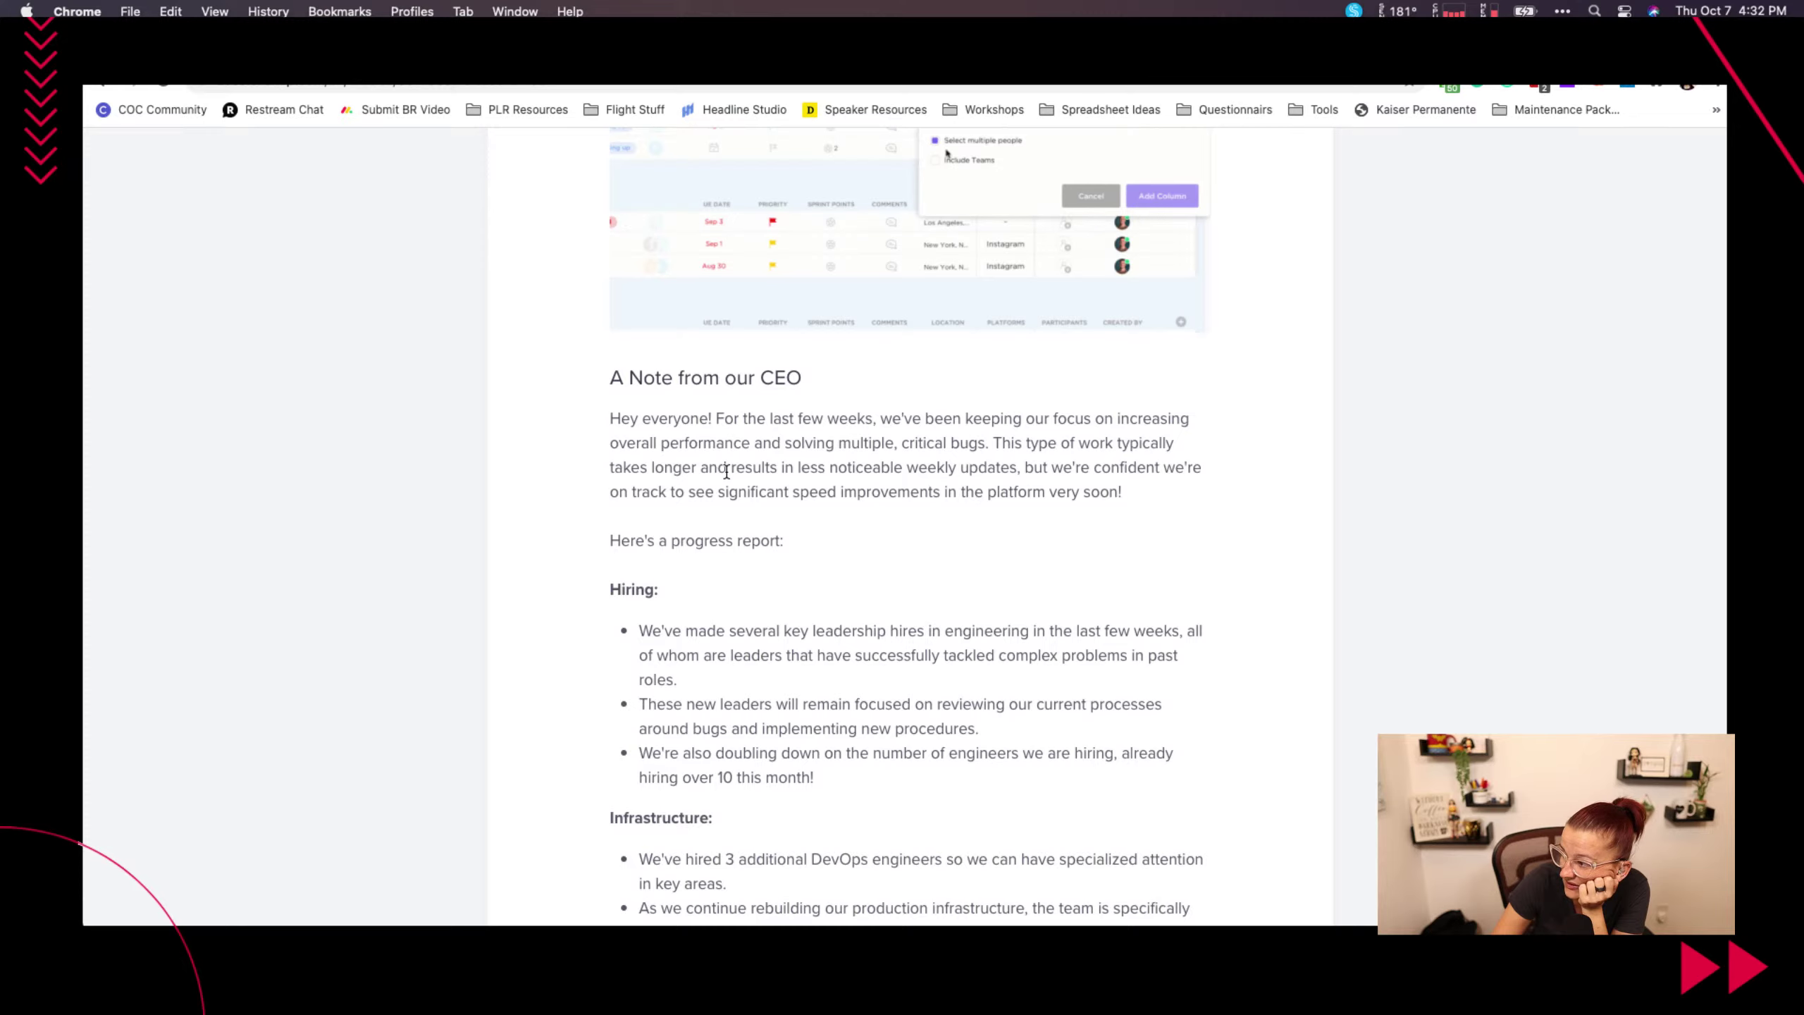
scroll(726, 471, "down", 2)
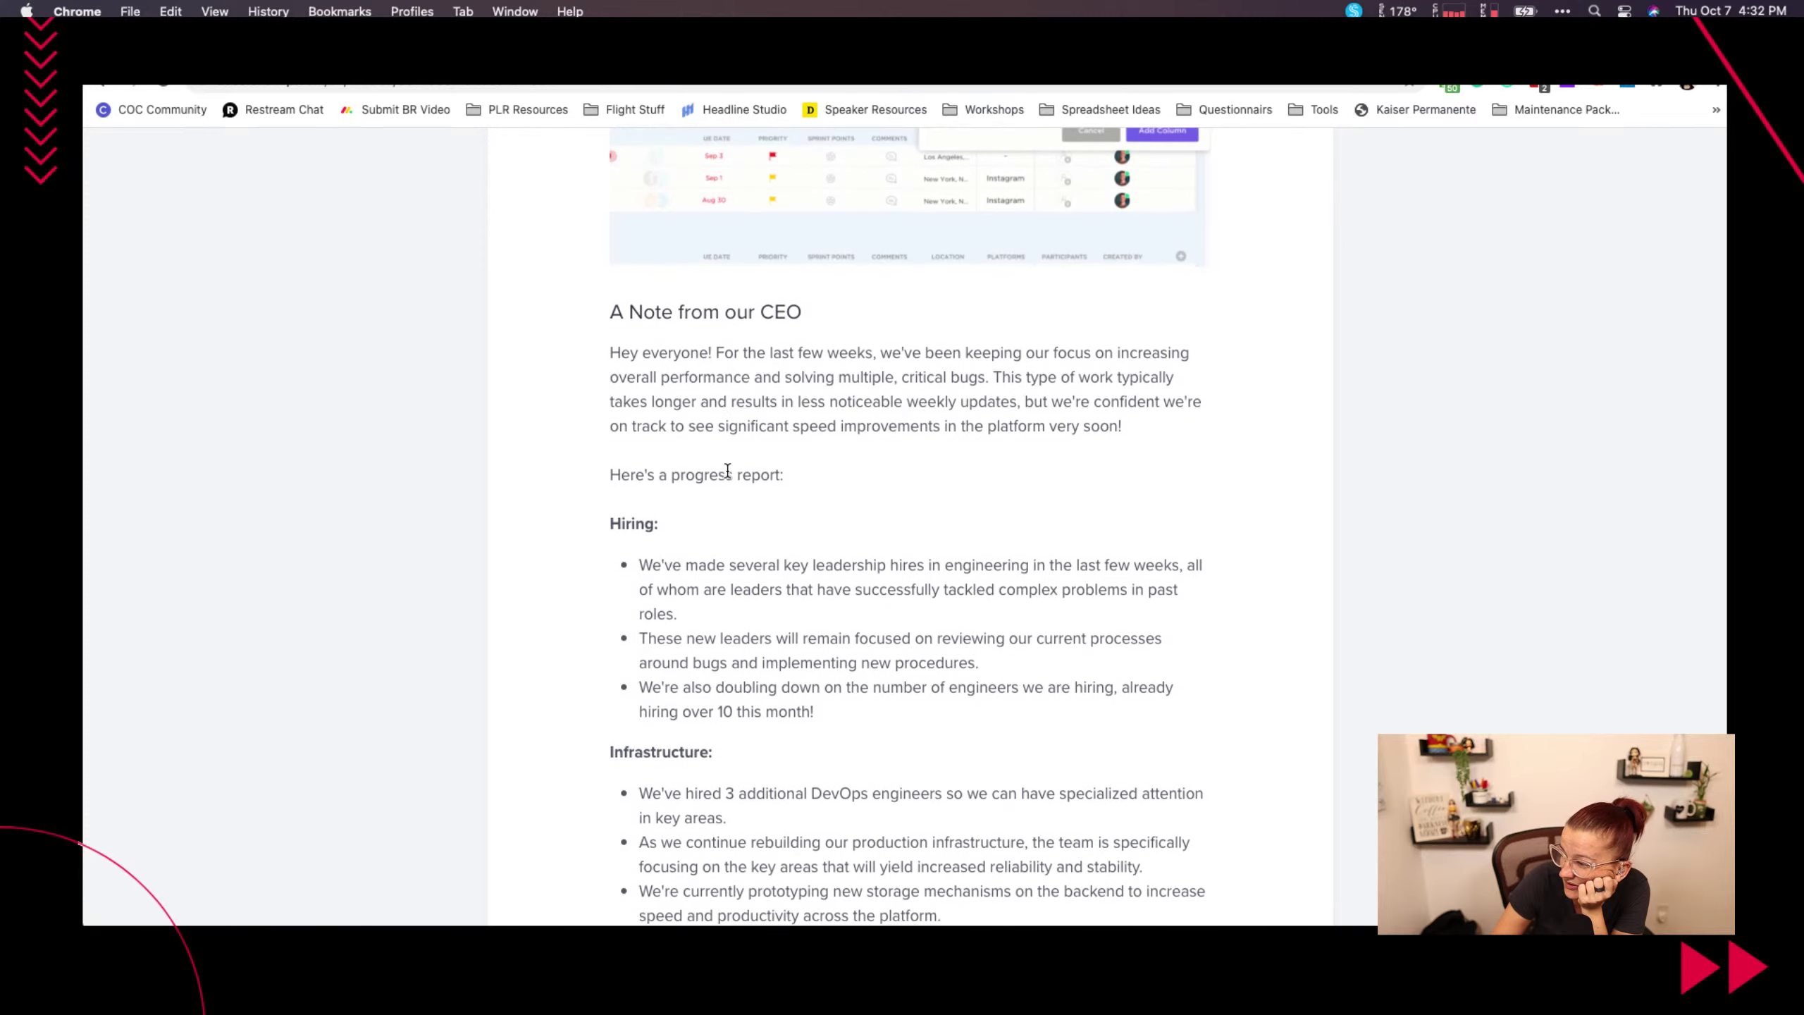
left_click_drag(793, 425, 933, 426)
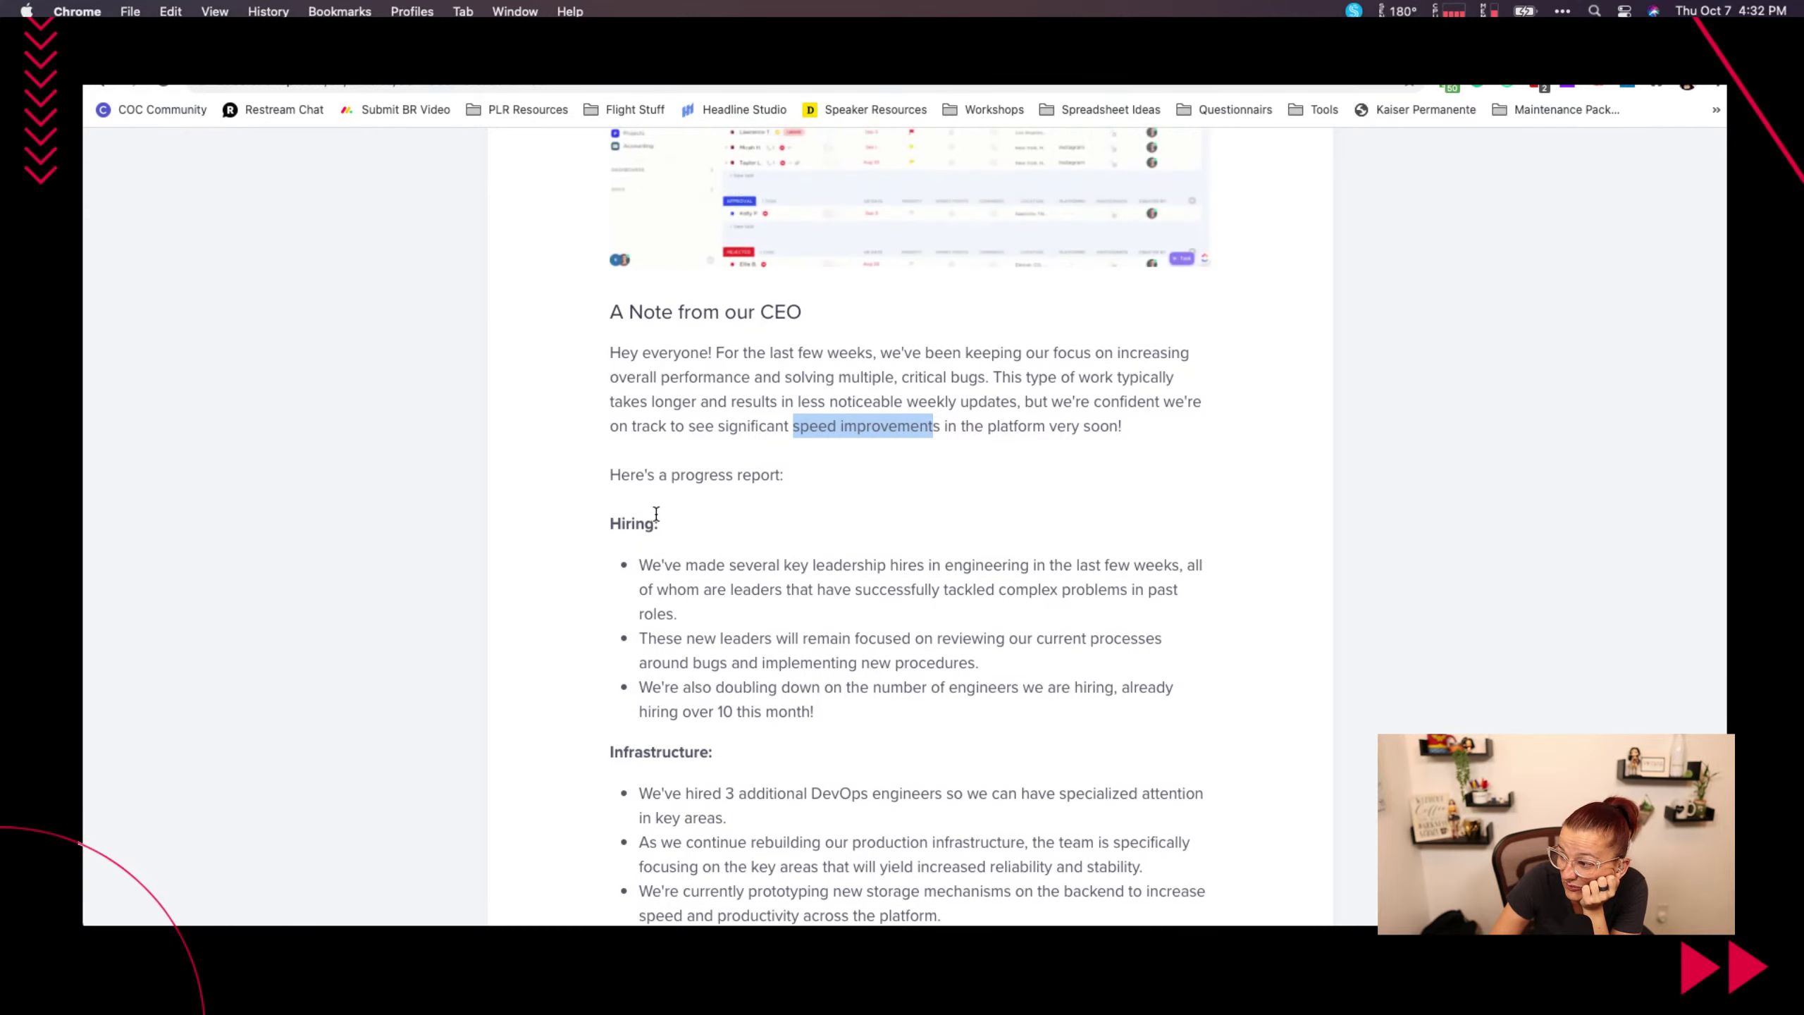
scroll(654, 554, "down", 6)
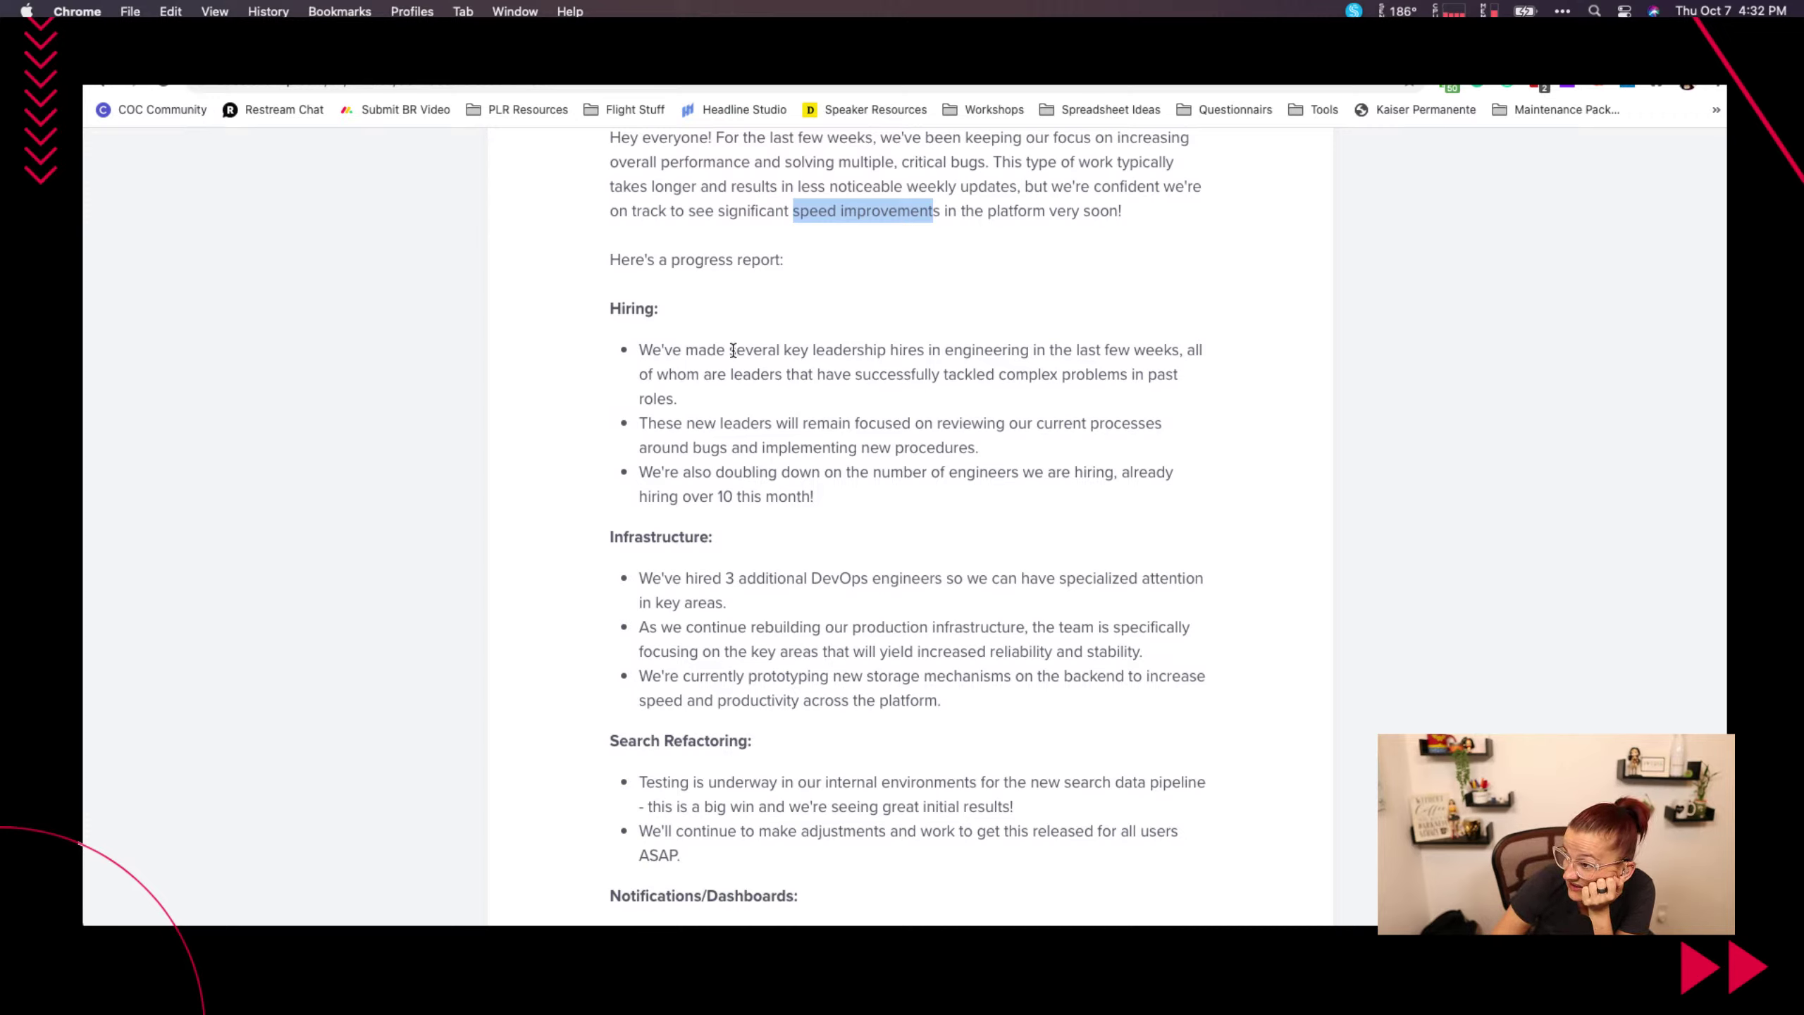
left_click_drag(733, 350, 888, 346)
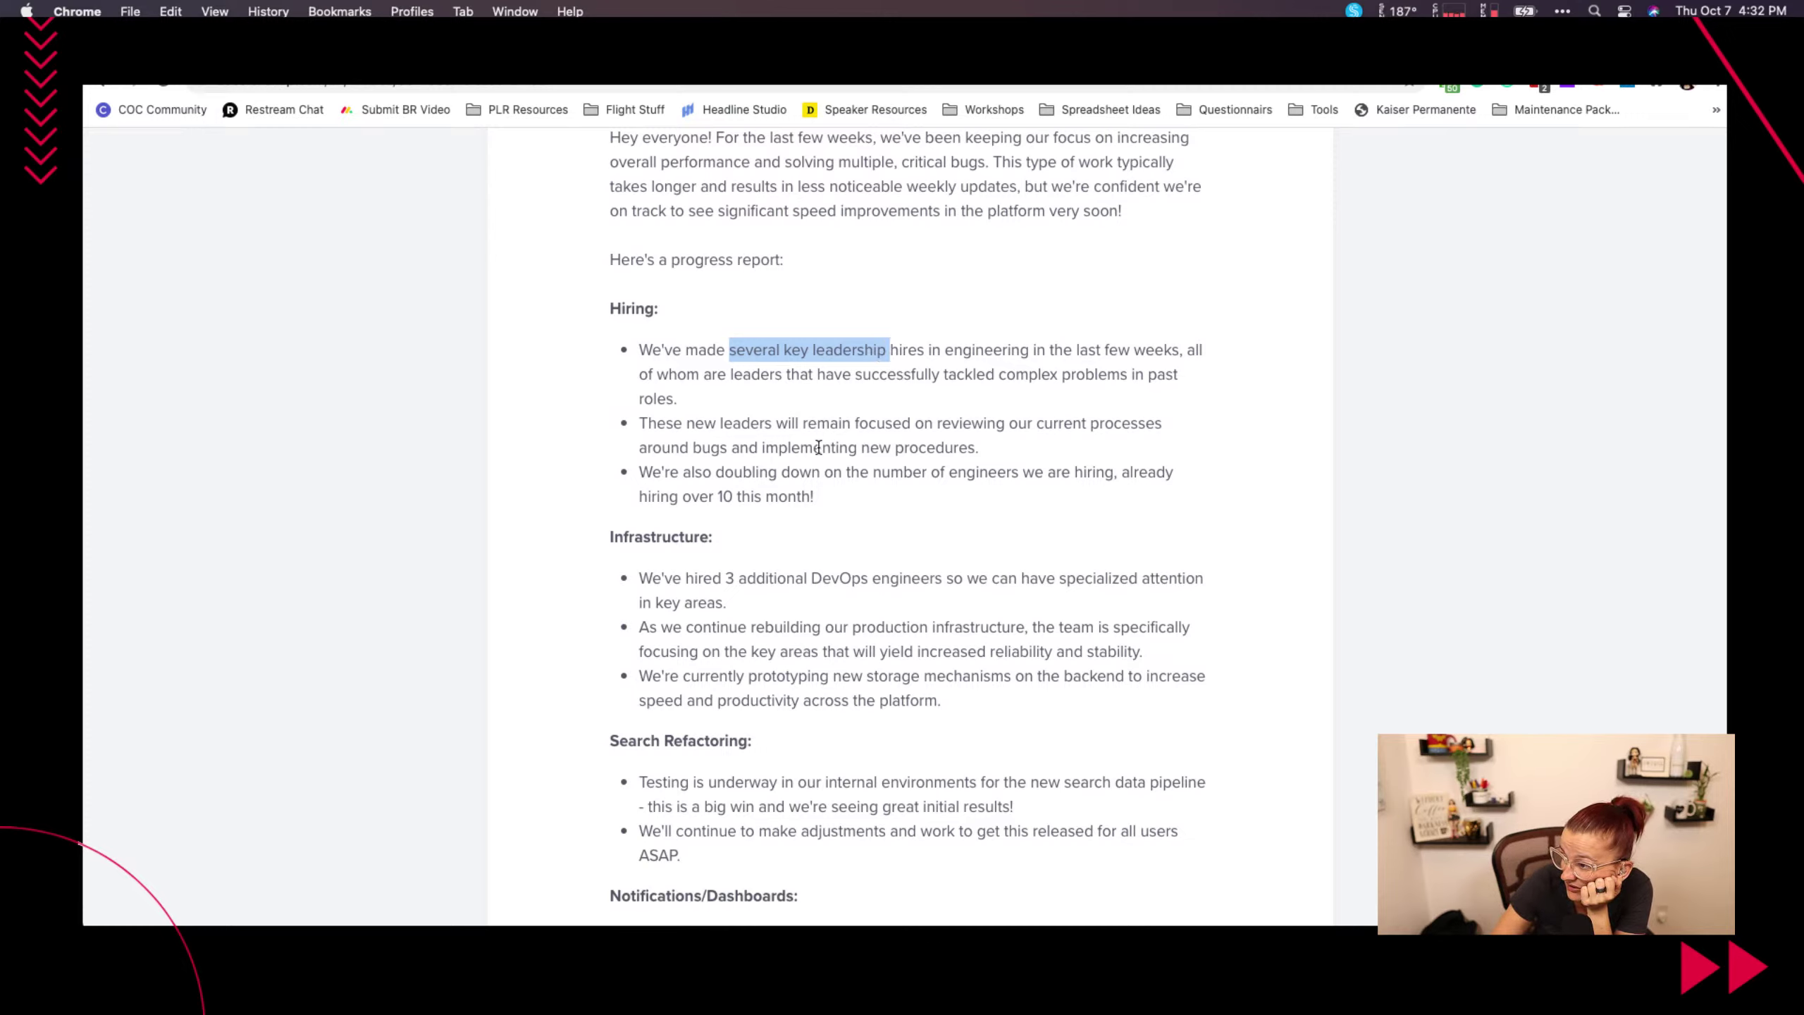
scroll(895, 523, "down", 1)
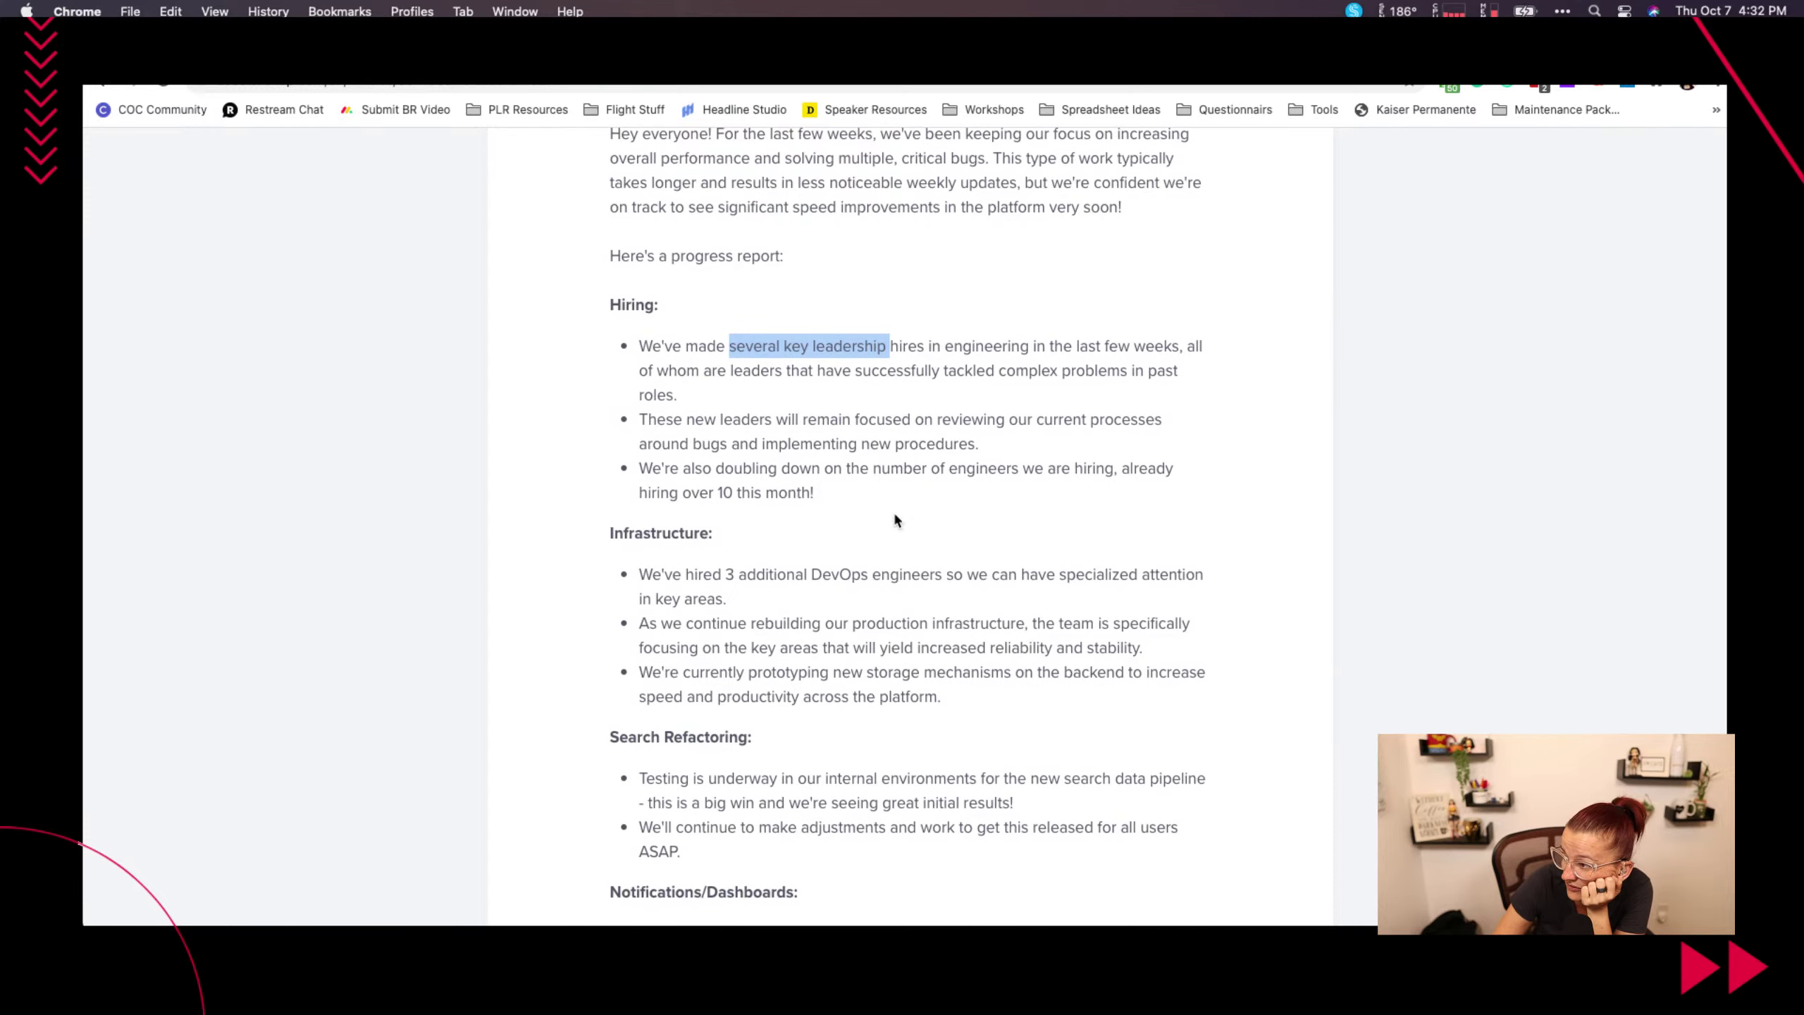
scroll(893, 493, "down", 1)
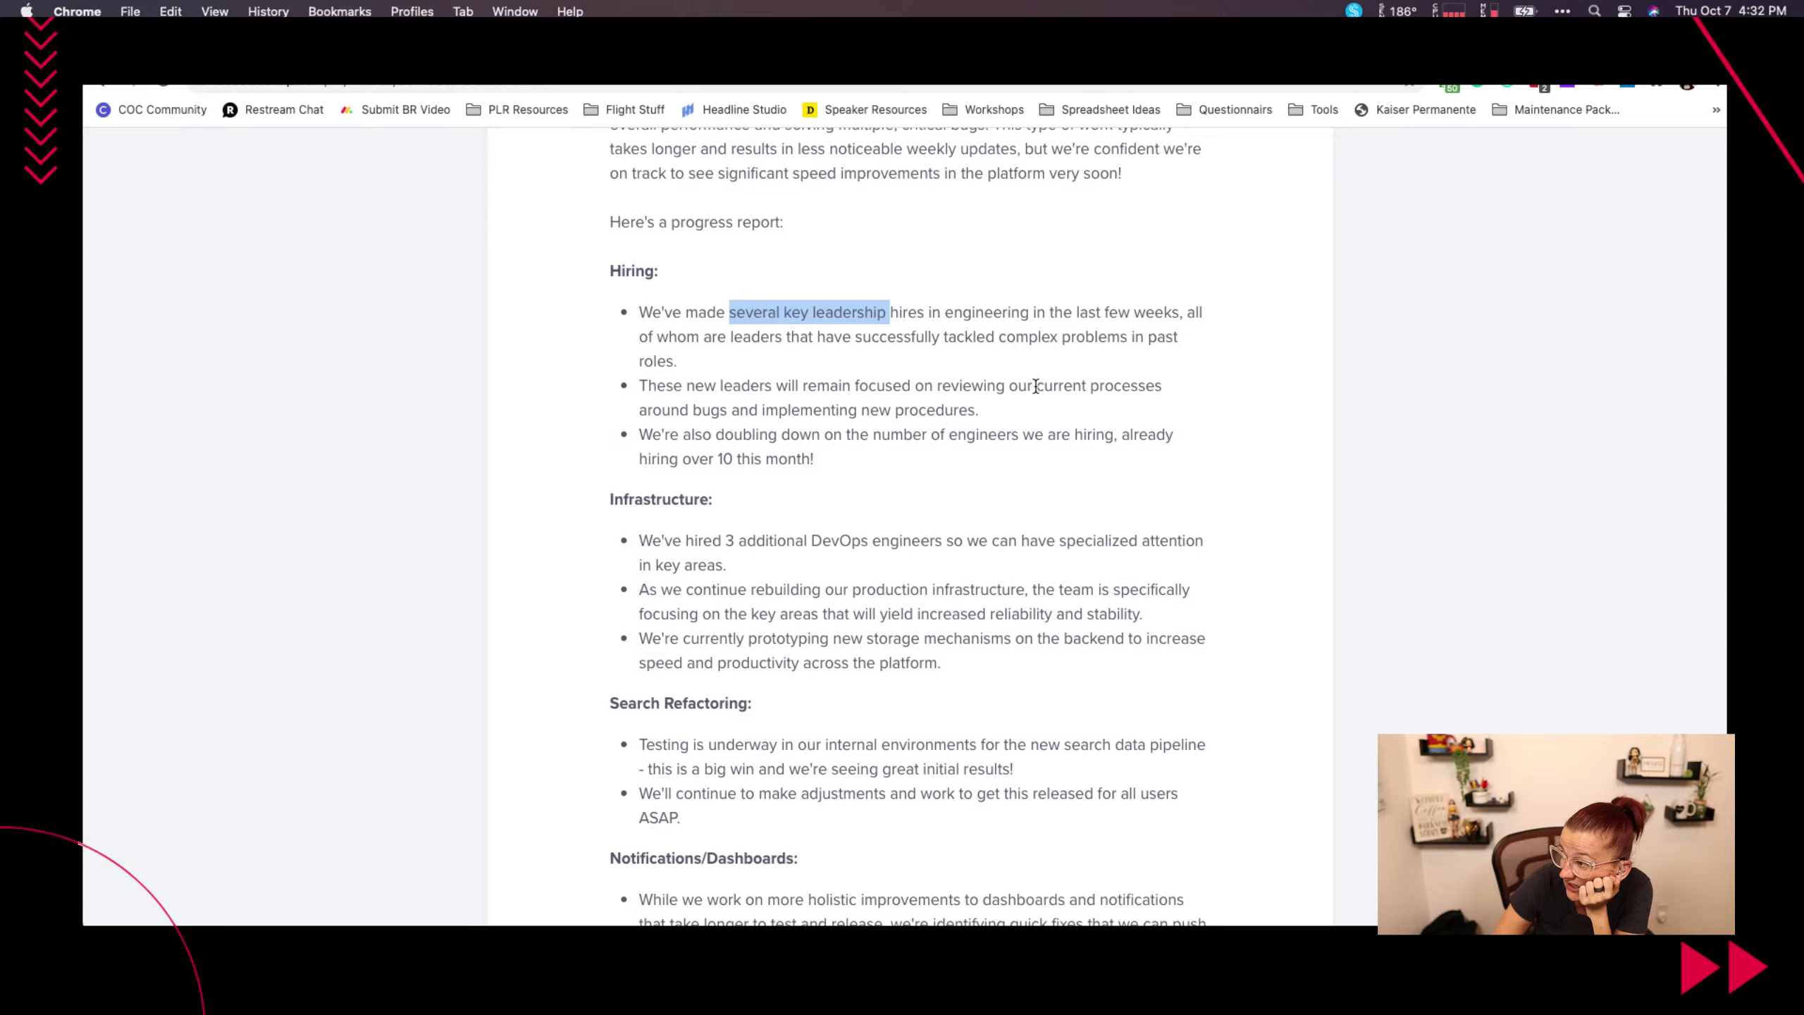
left_click_drag(1037, 385, 1005, 405)
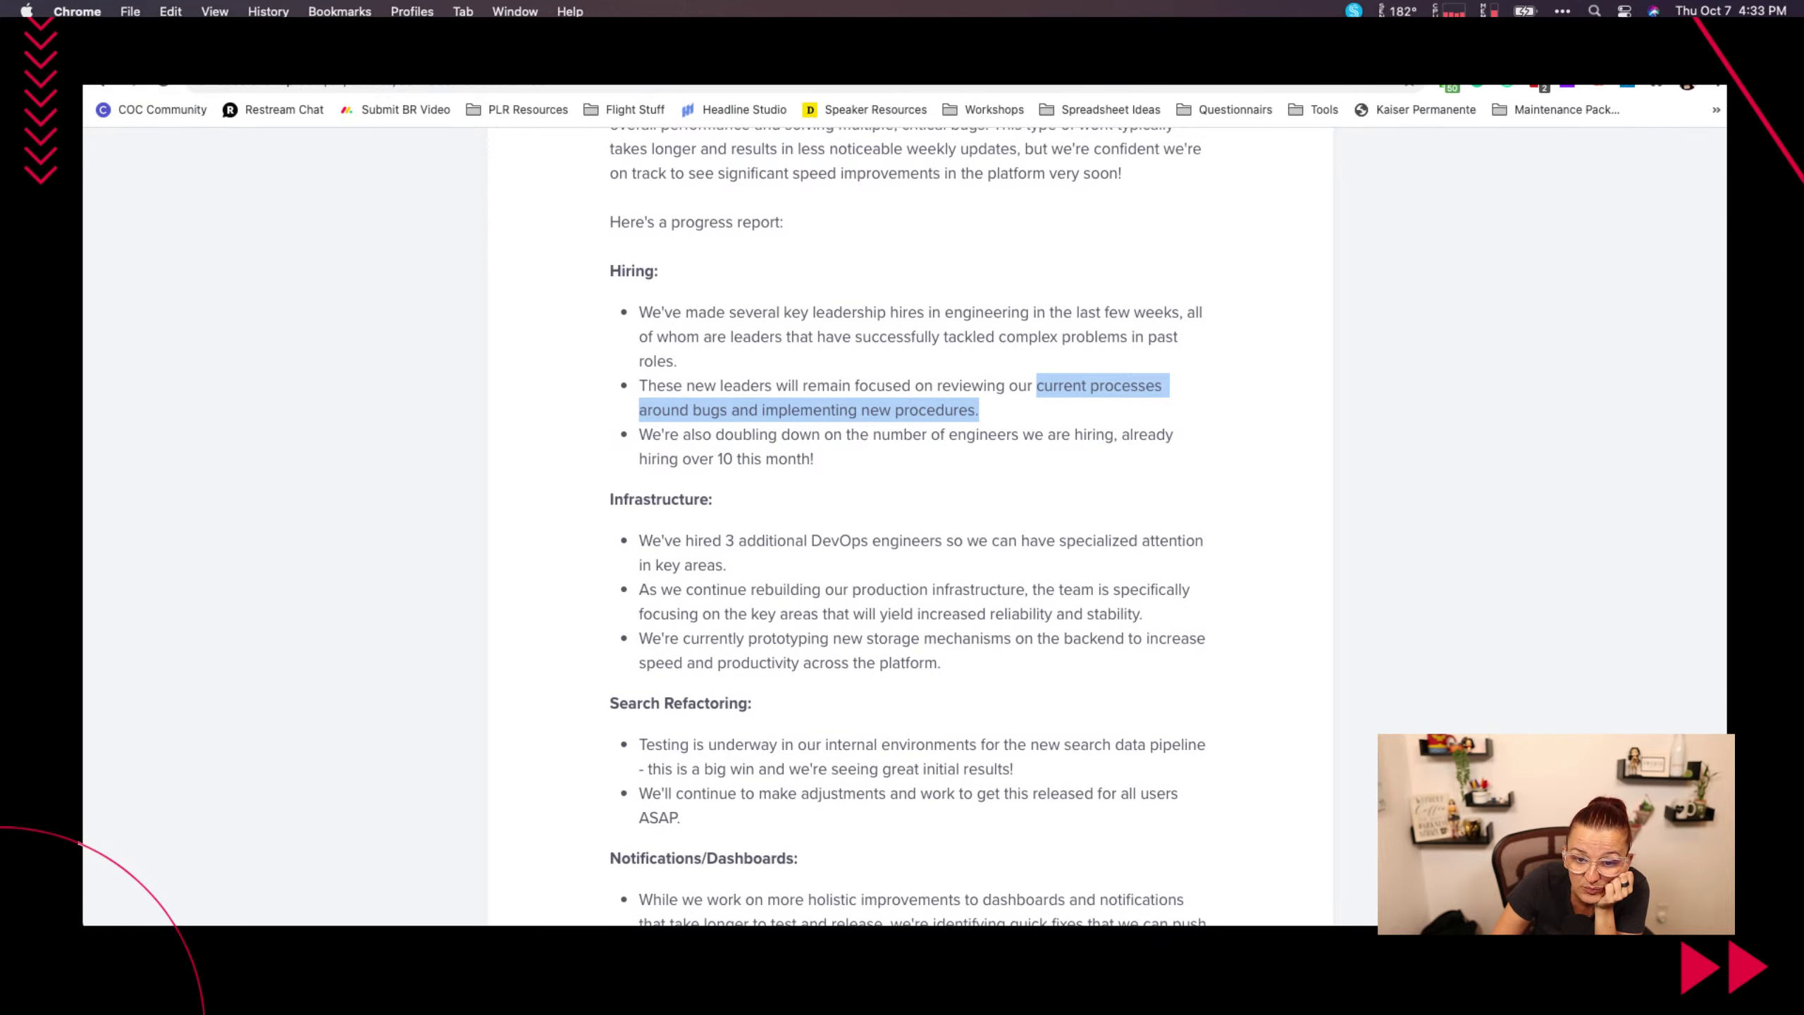
Read the Infrastructure section of the CEO note and highlight the words "production infrastructure".
scroll(553, 490, "down", 5)
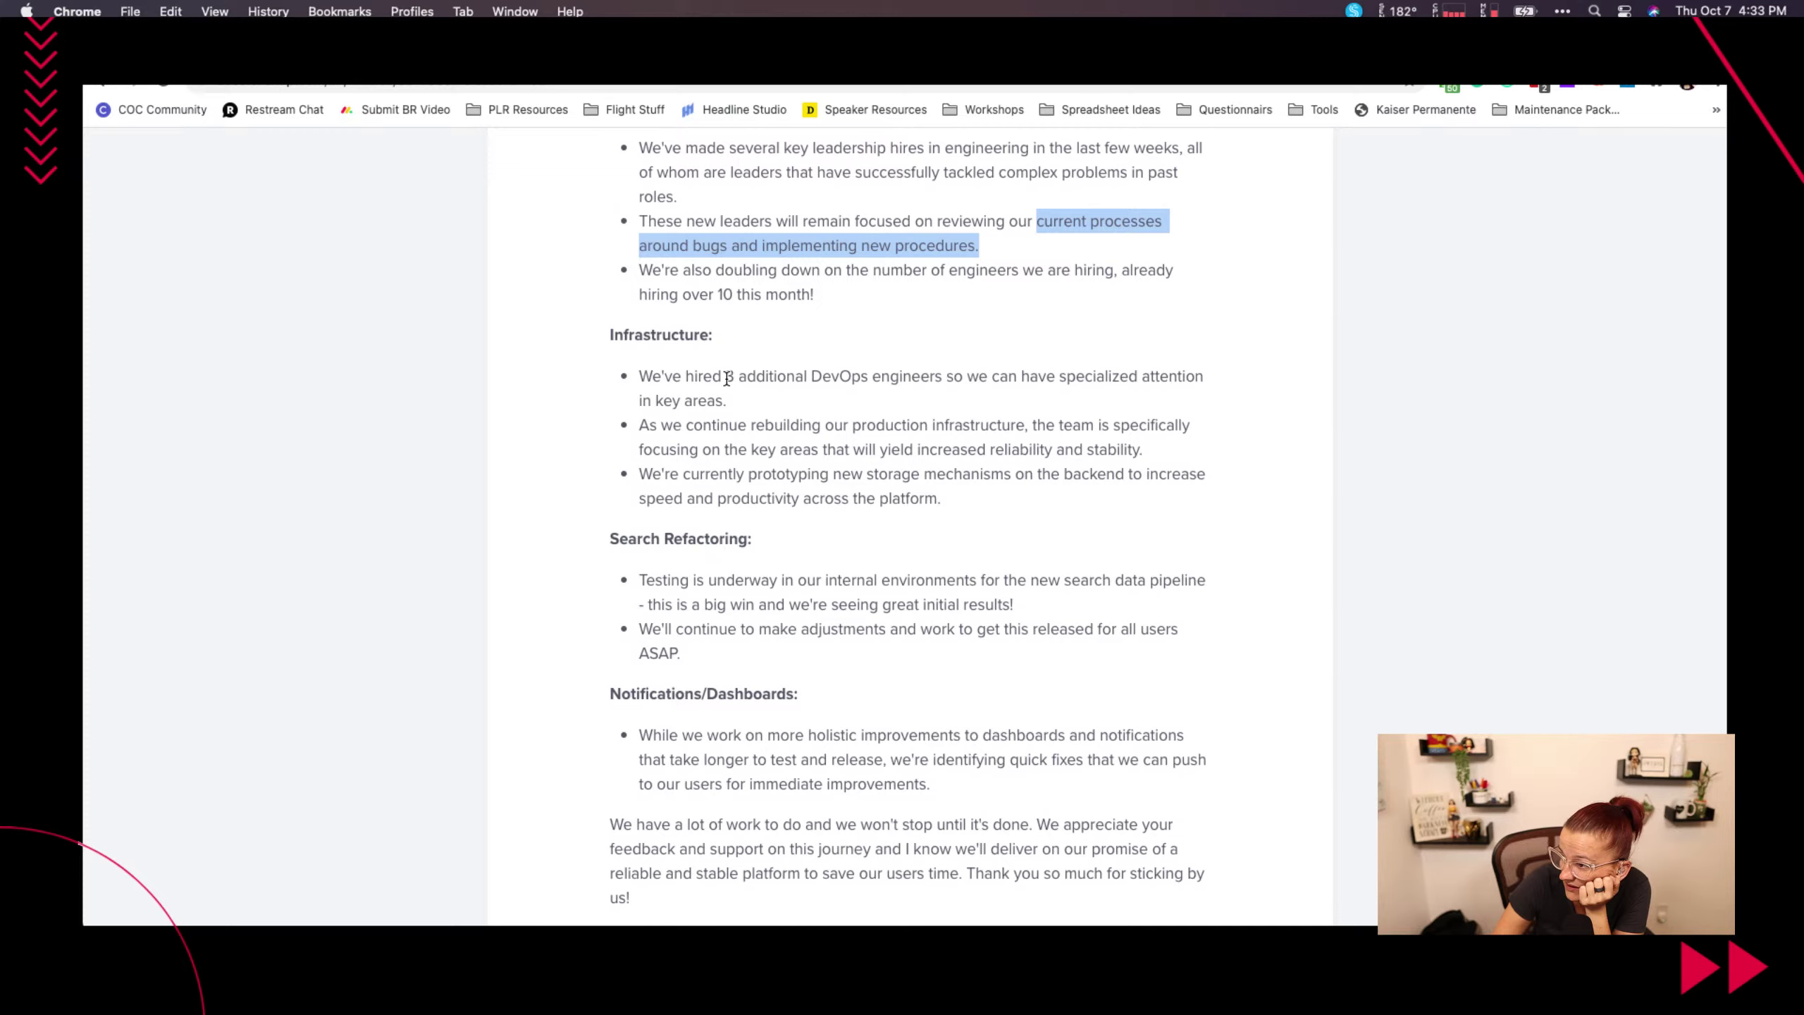
scroll(791, 421, "down", 1)
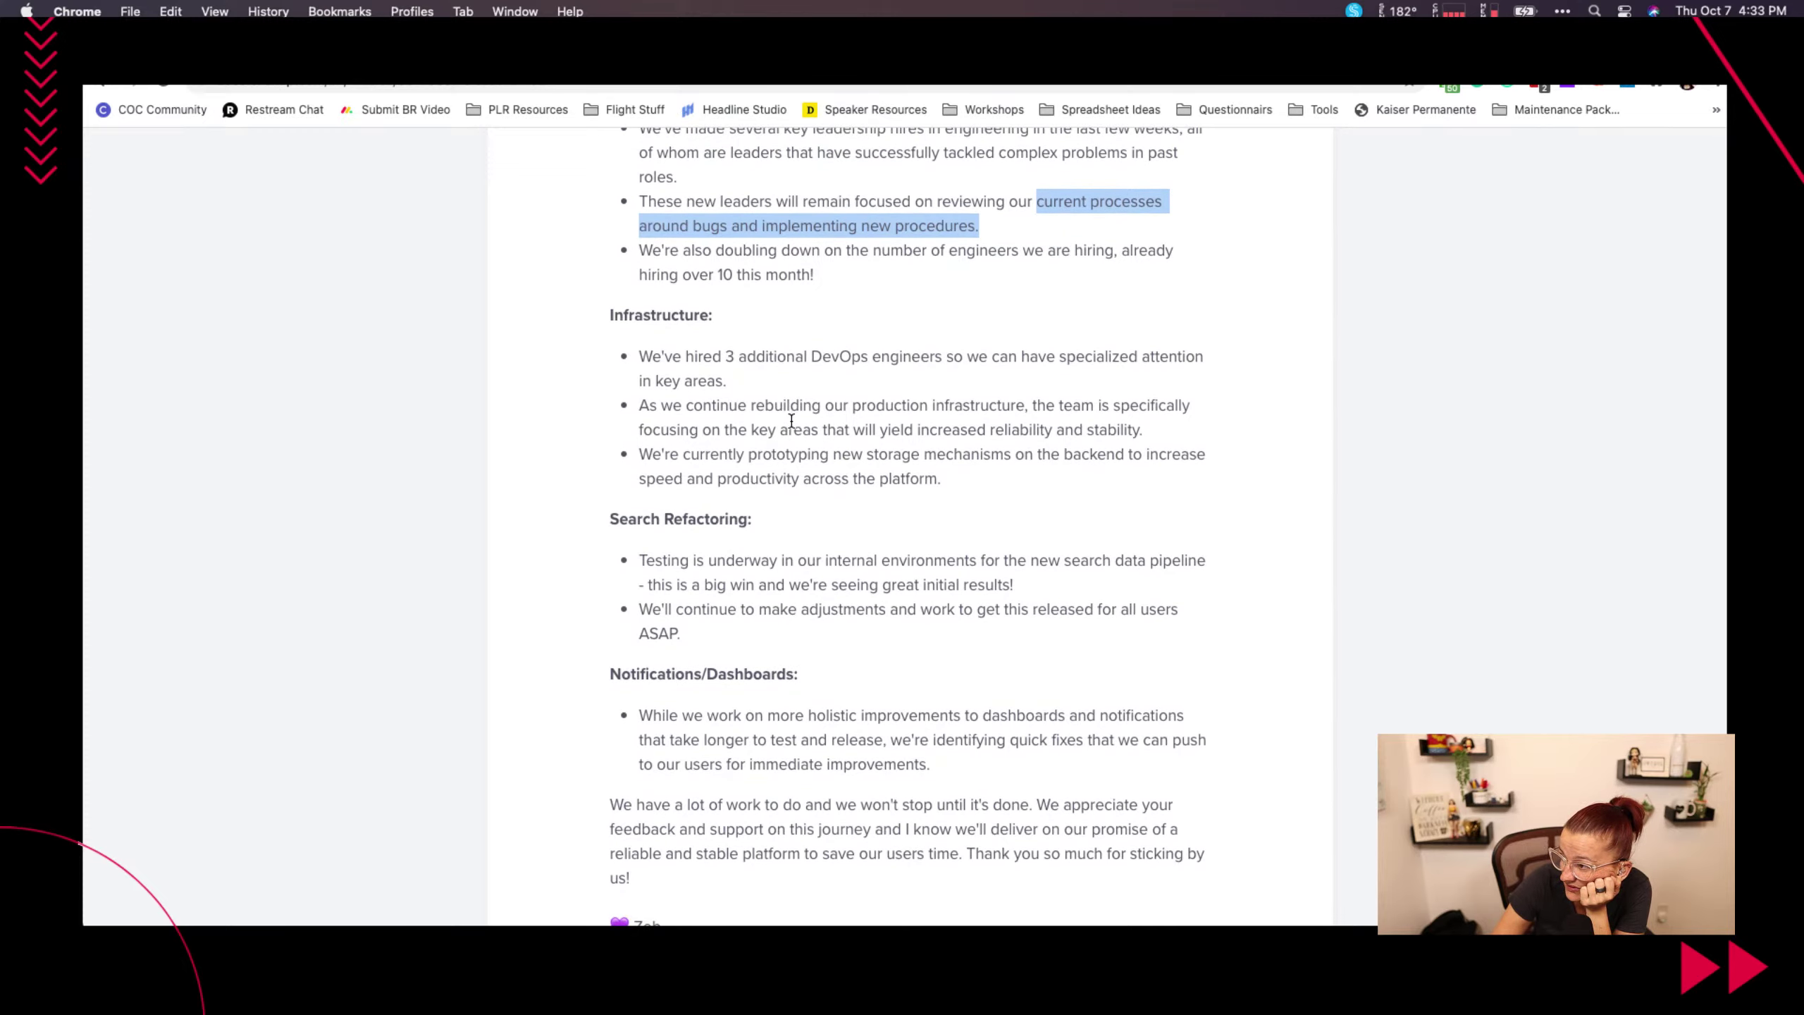
left_click_drag(855, 406, 1024, 395)
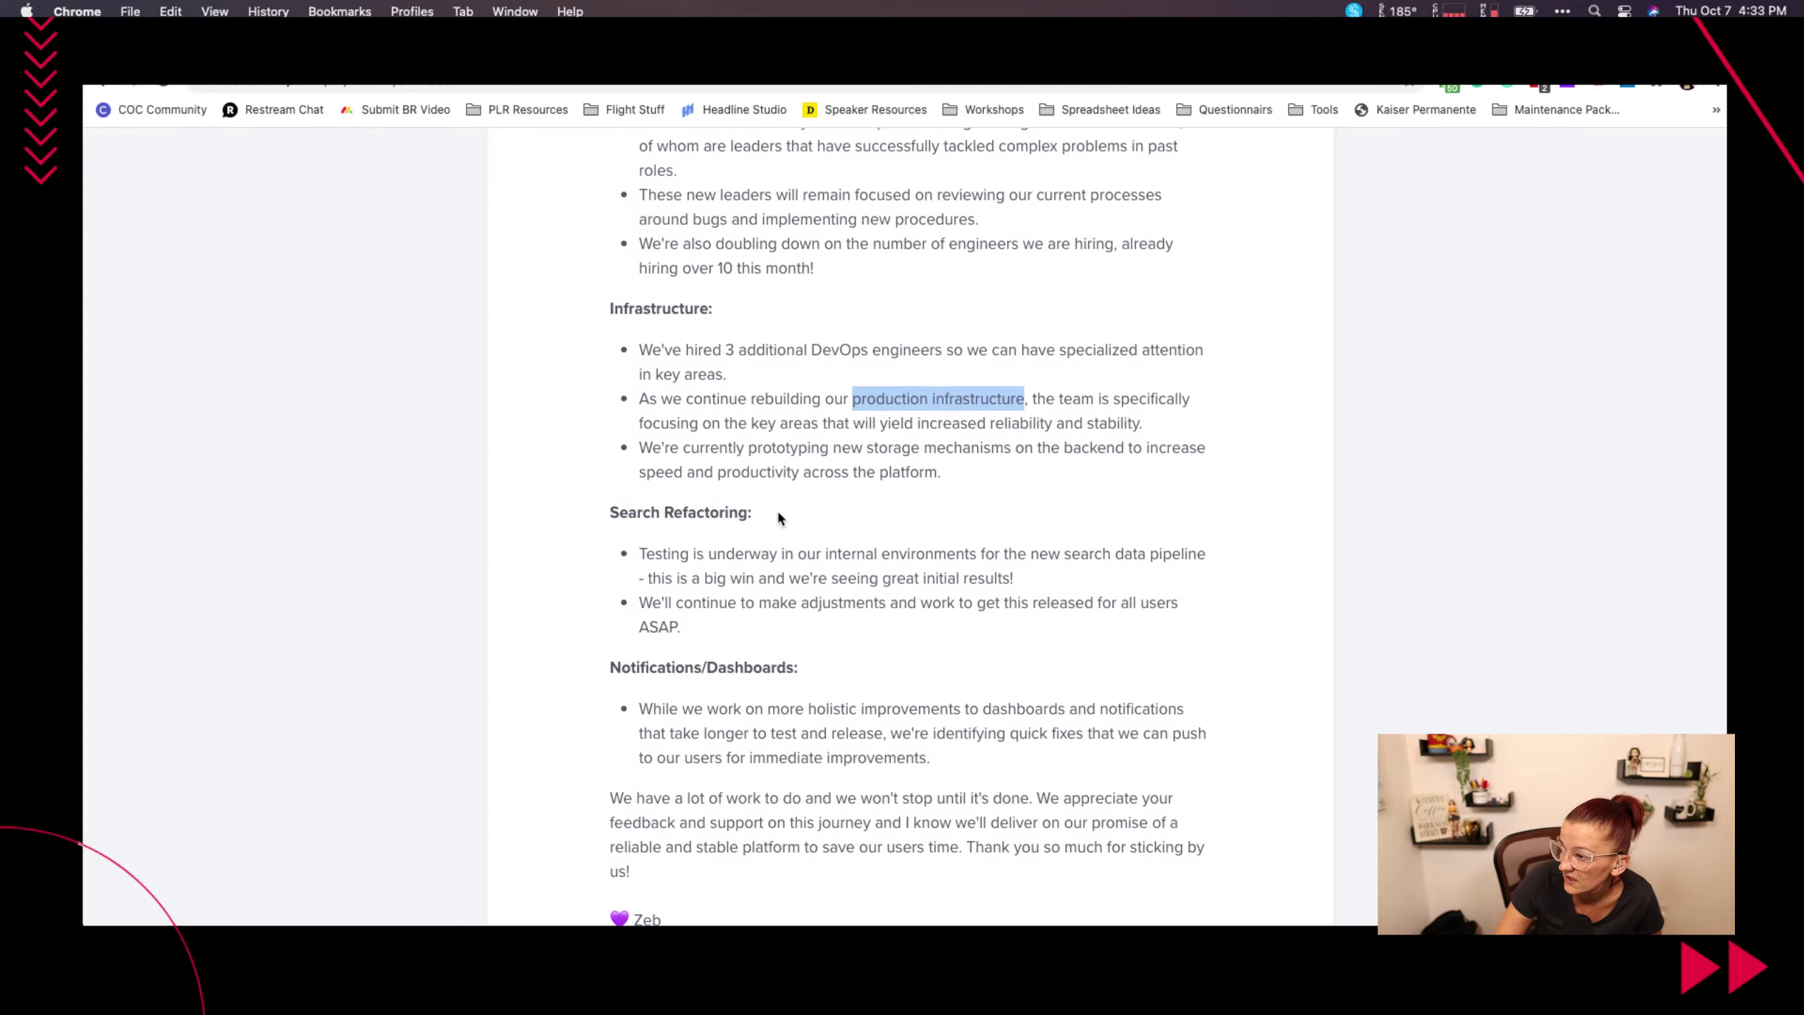
scroll(777, 507, "down", 3)
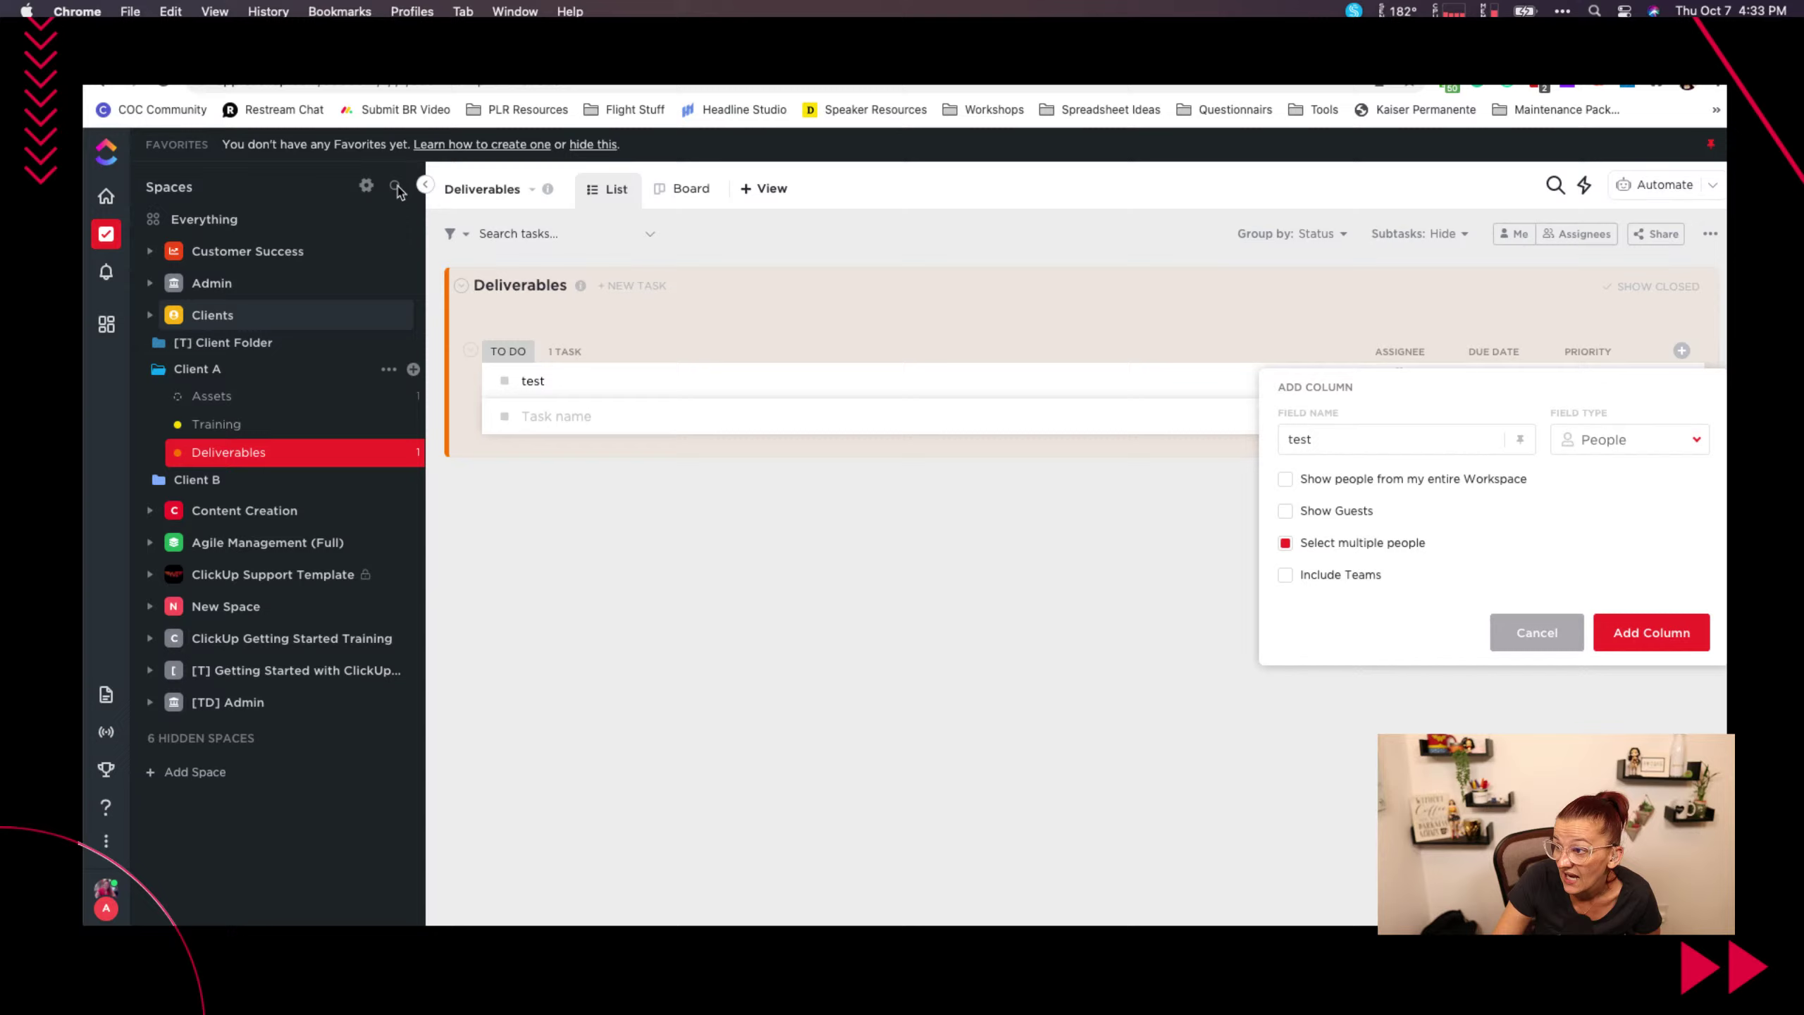
Look at the sidebar's Lists and Folders filter and the global search in ClickUp, without entering a search term.
left_click(398, 193)
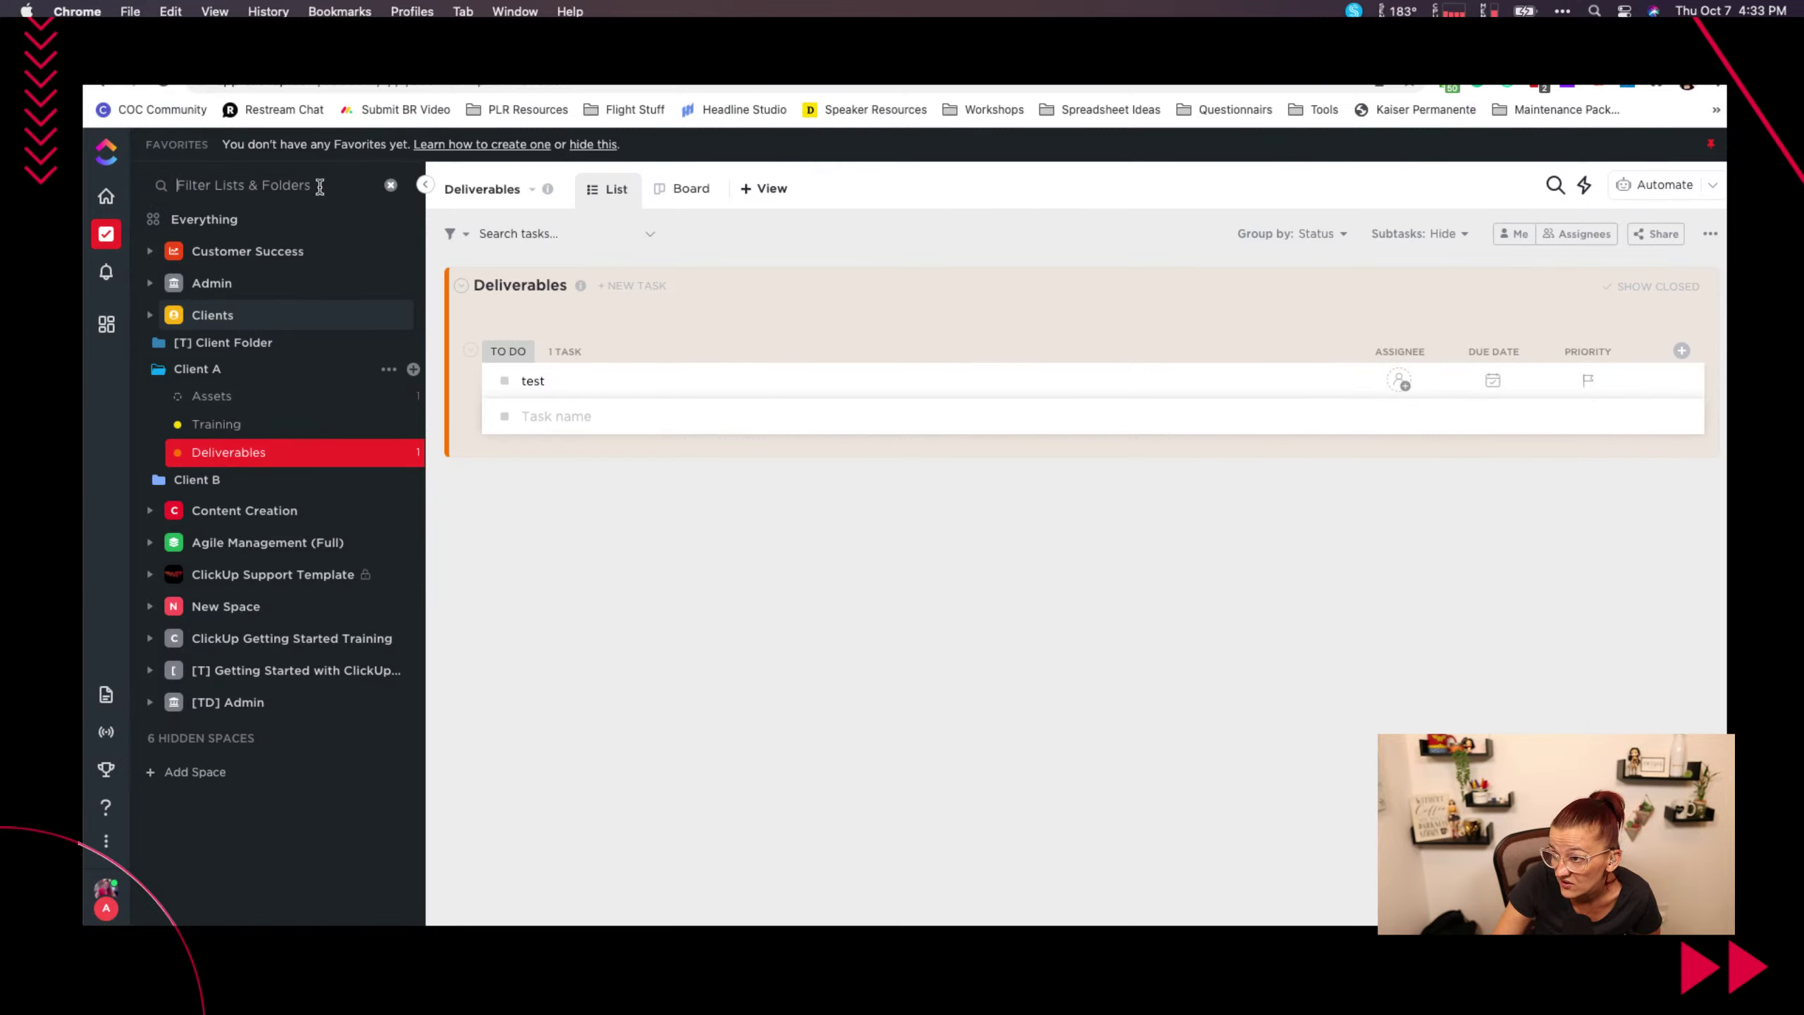
left_click(1556, 186)
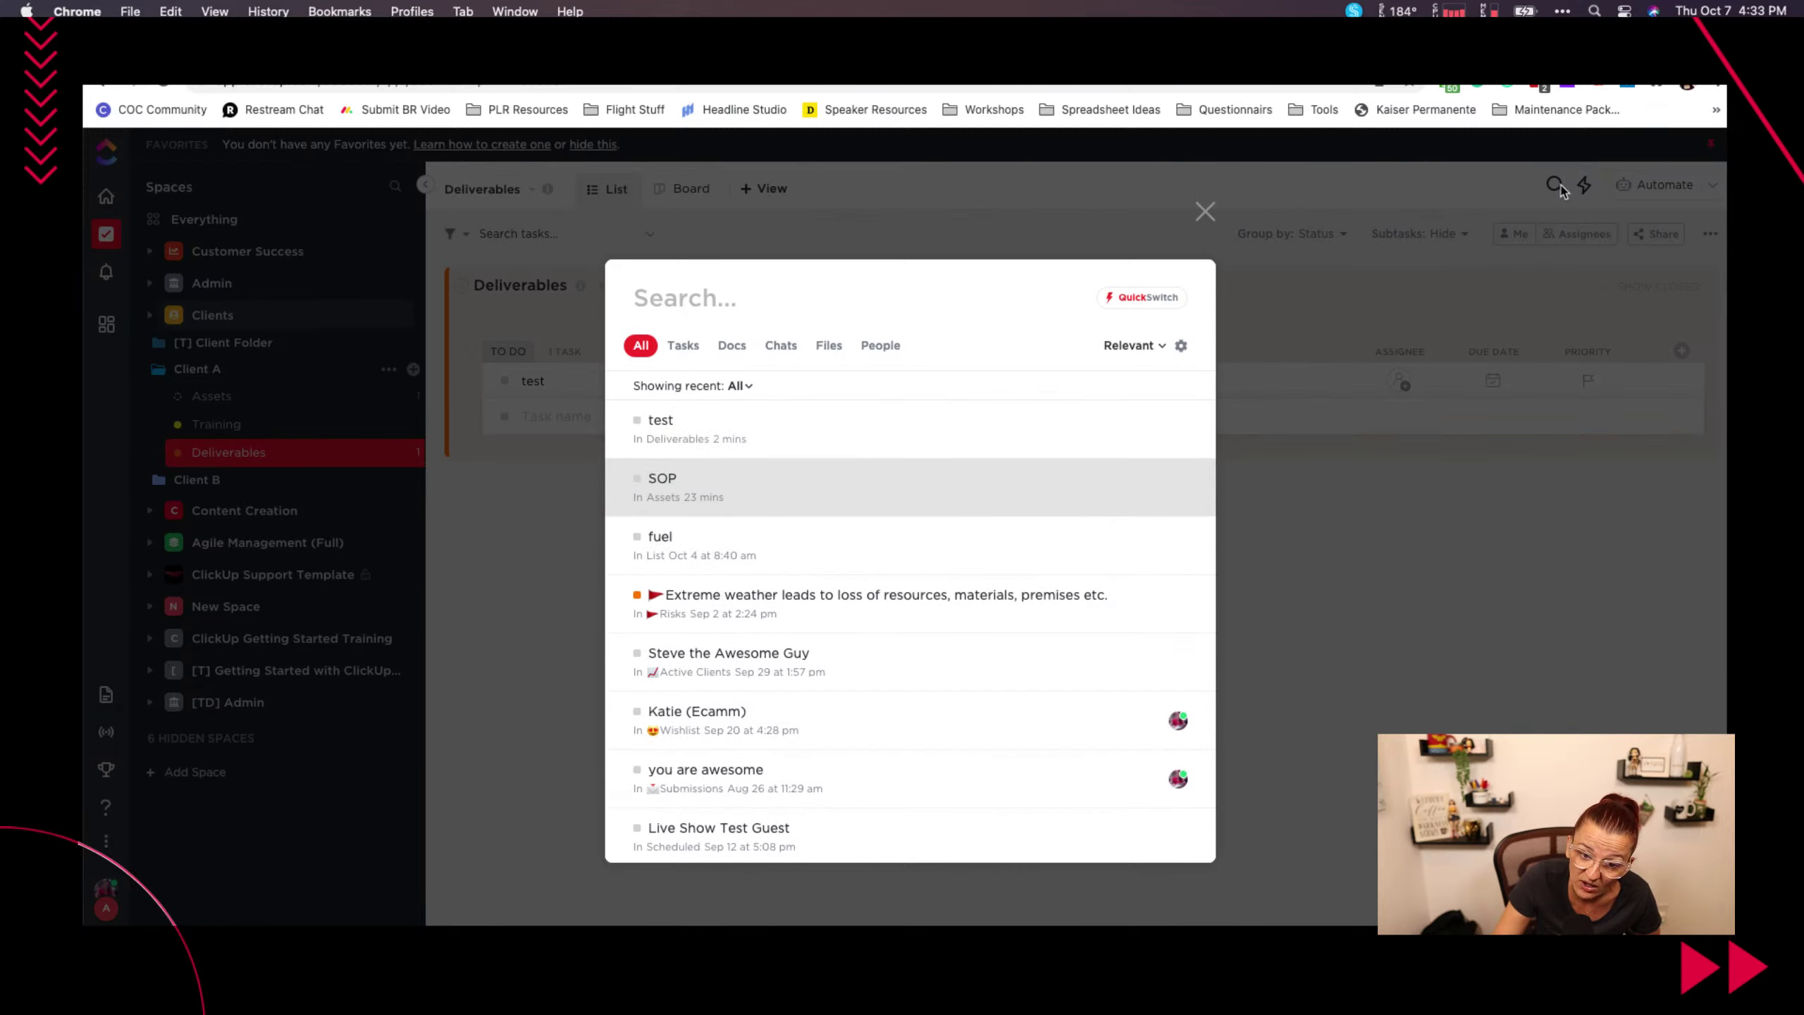
left_click(1560, 190)
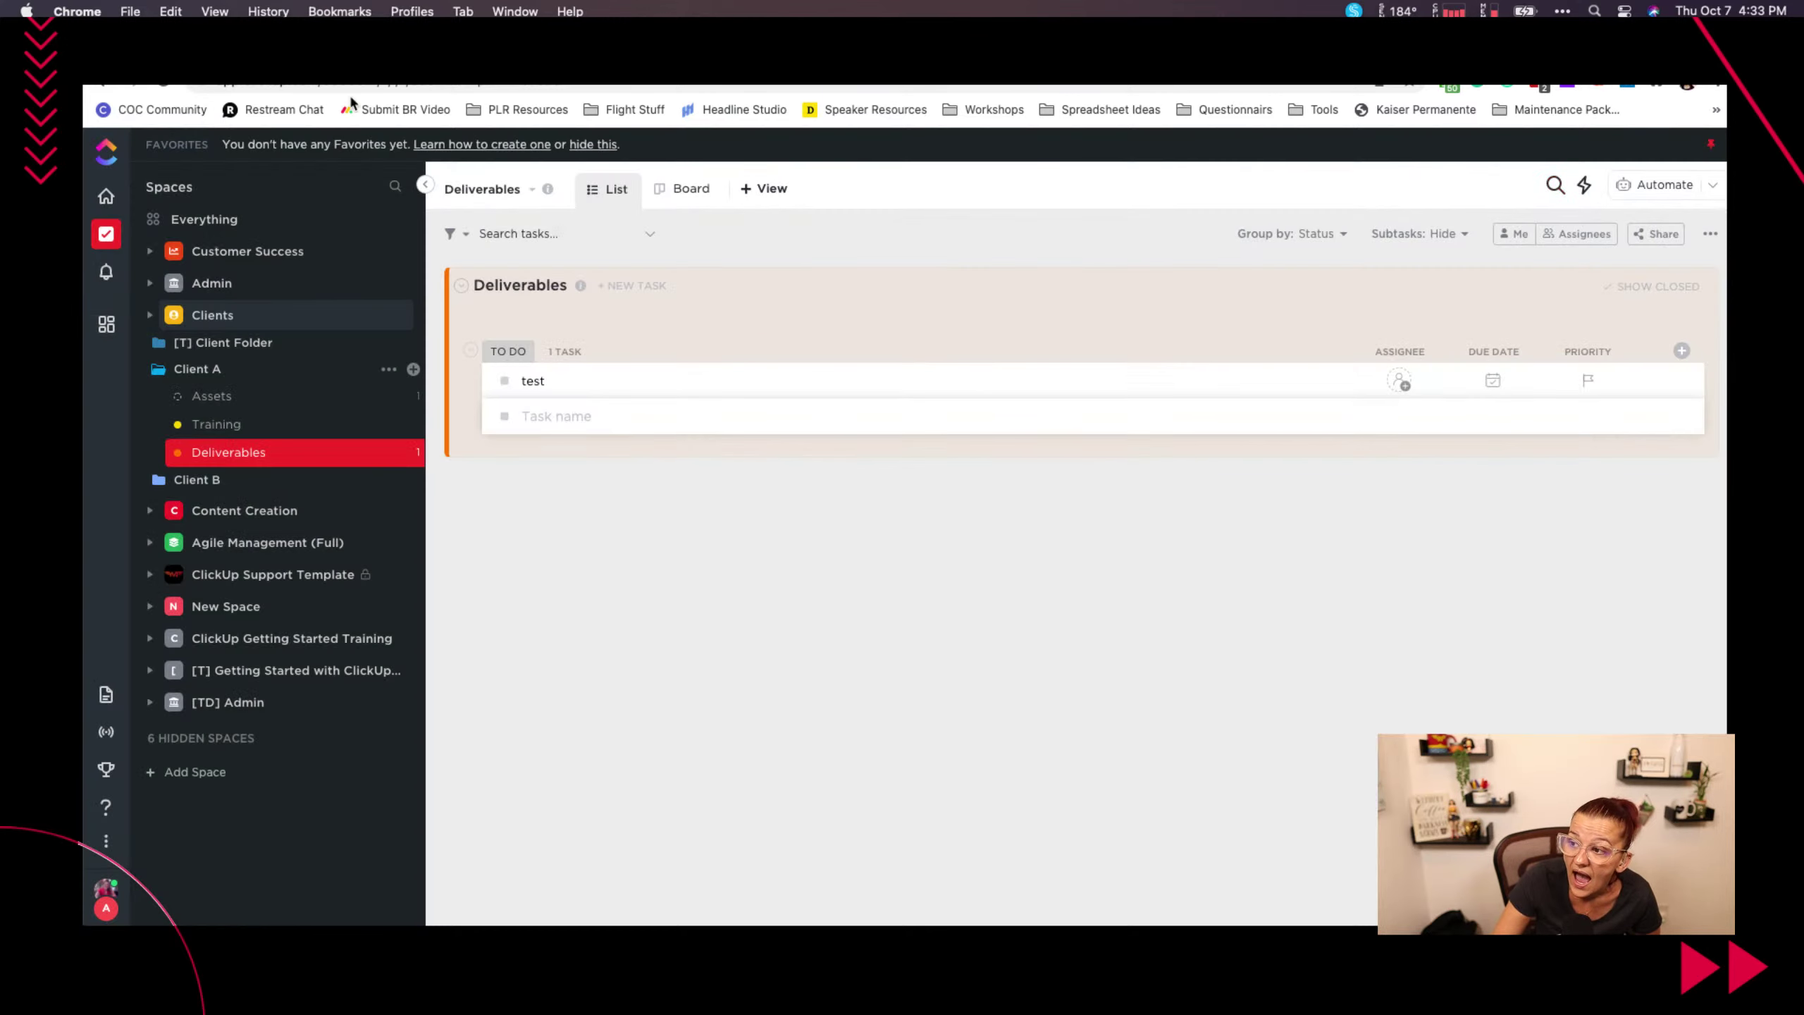
left_click(394, 186)
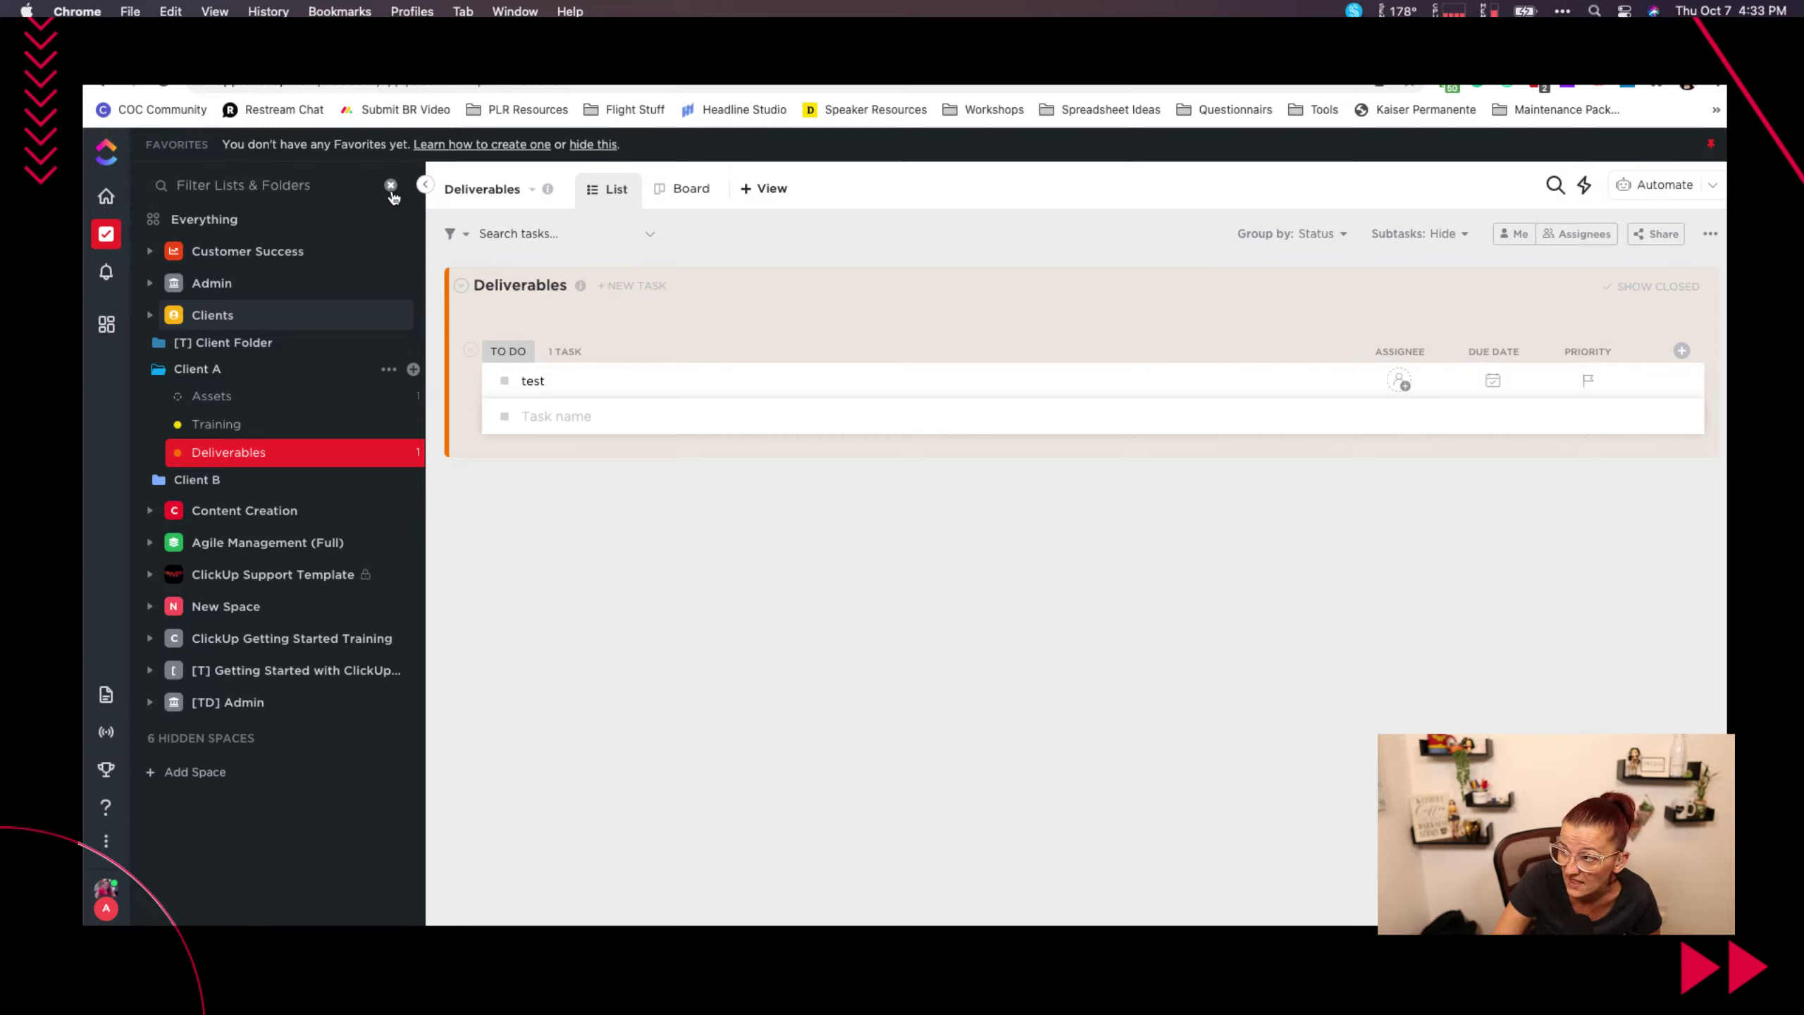
Return to the release notes and read through to Notifications/Dashboards, highlighting "While we work on more holistic".
left_click(544, 44)
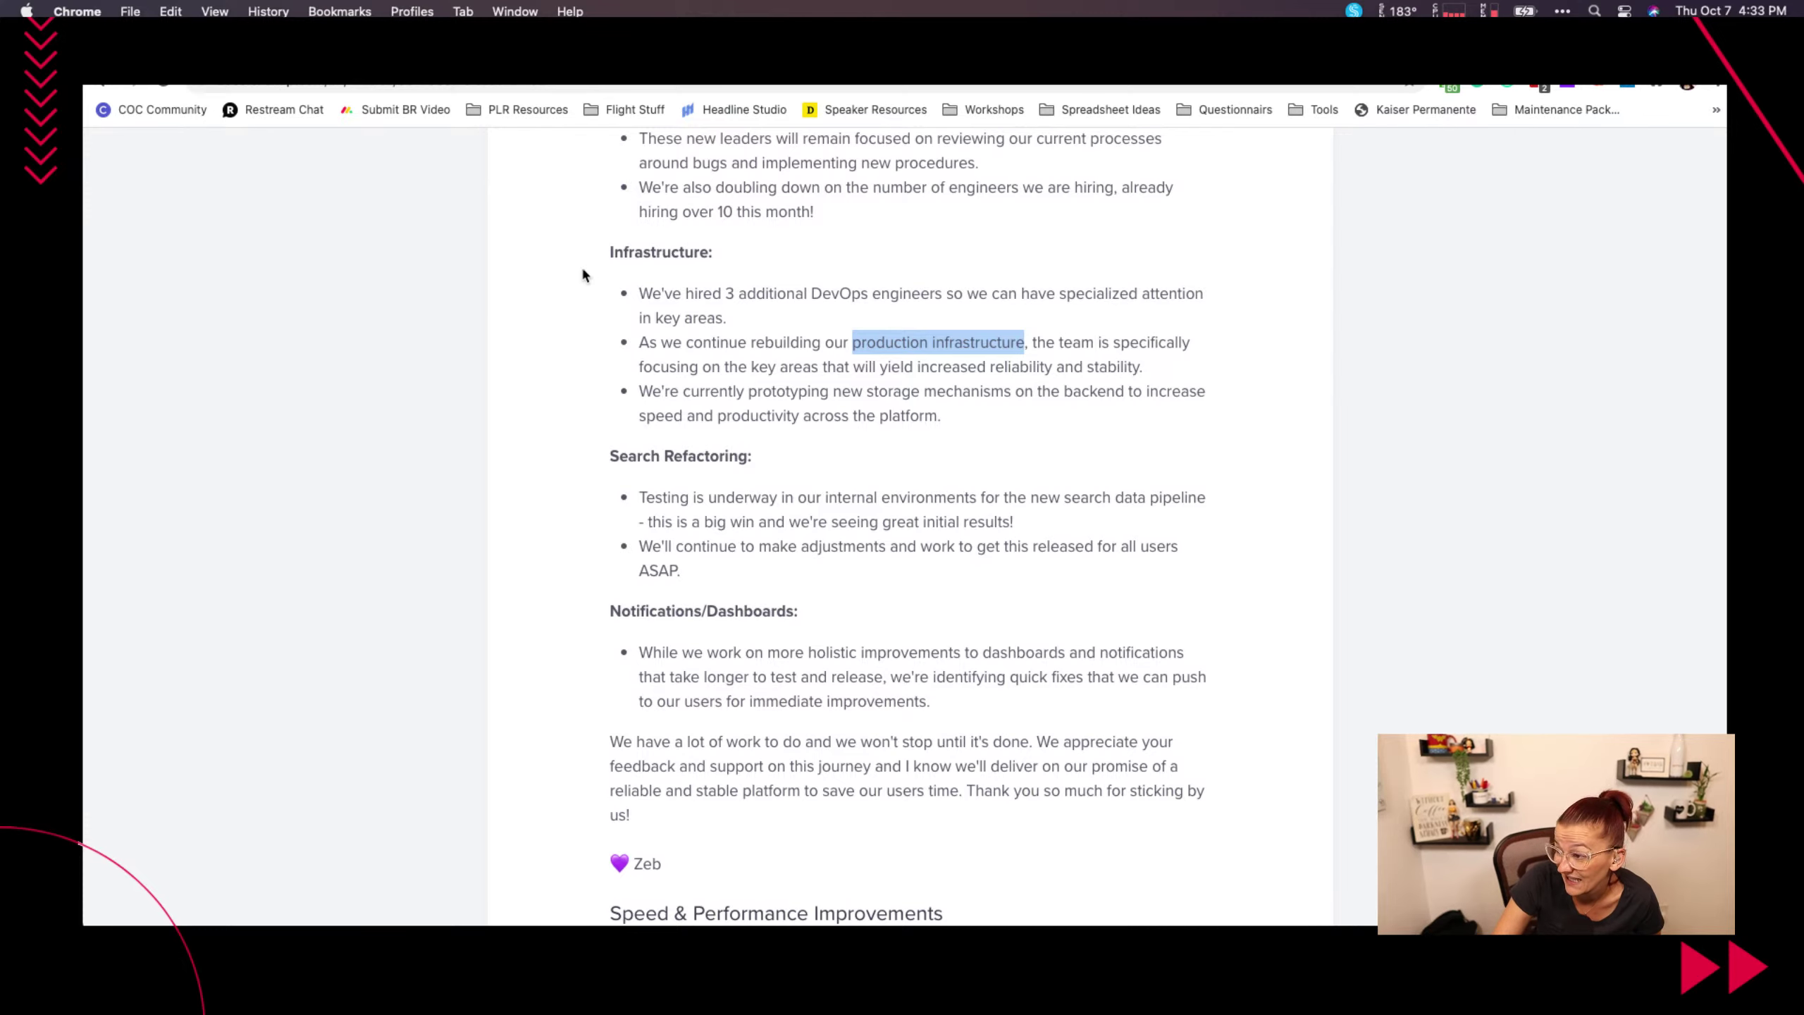
scroll(577, 363, "down", 3)
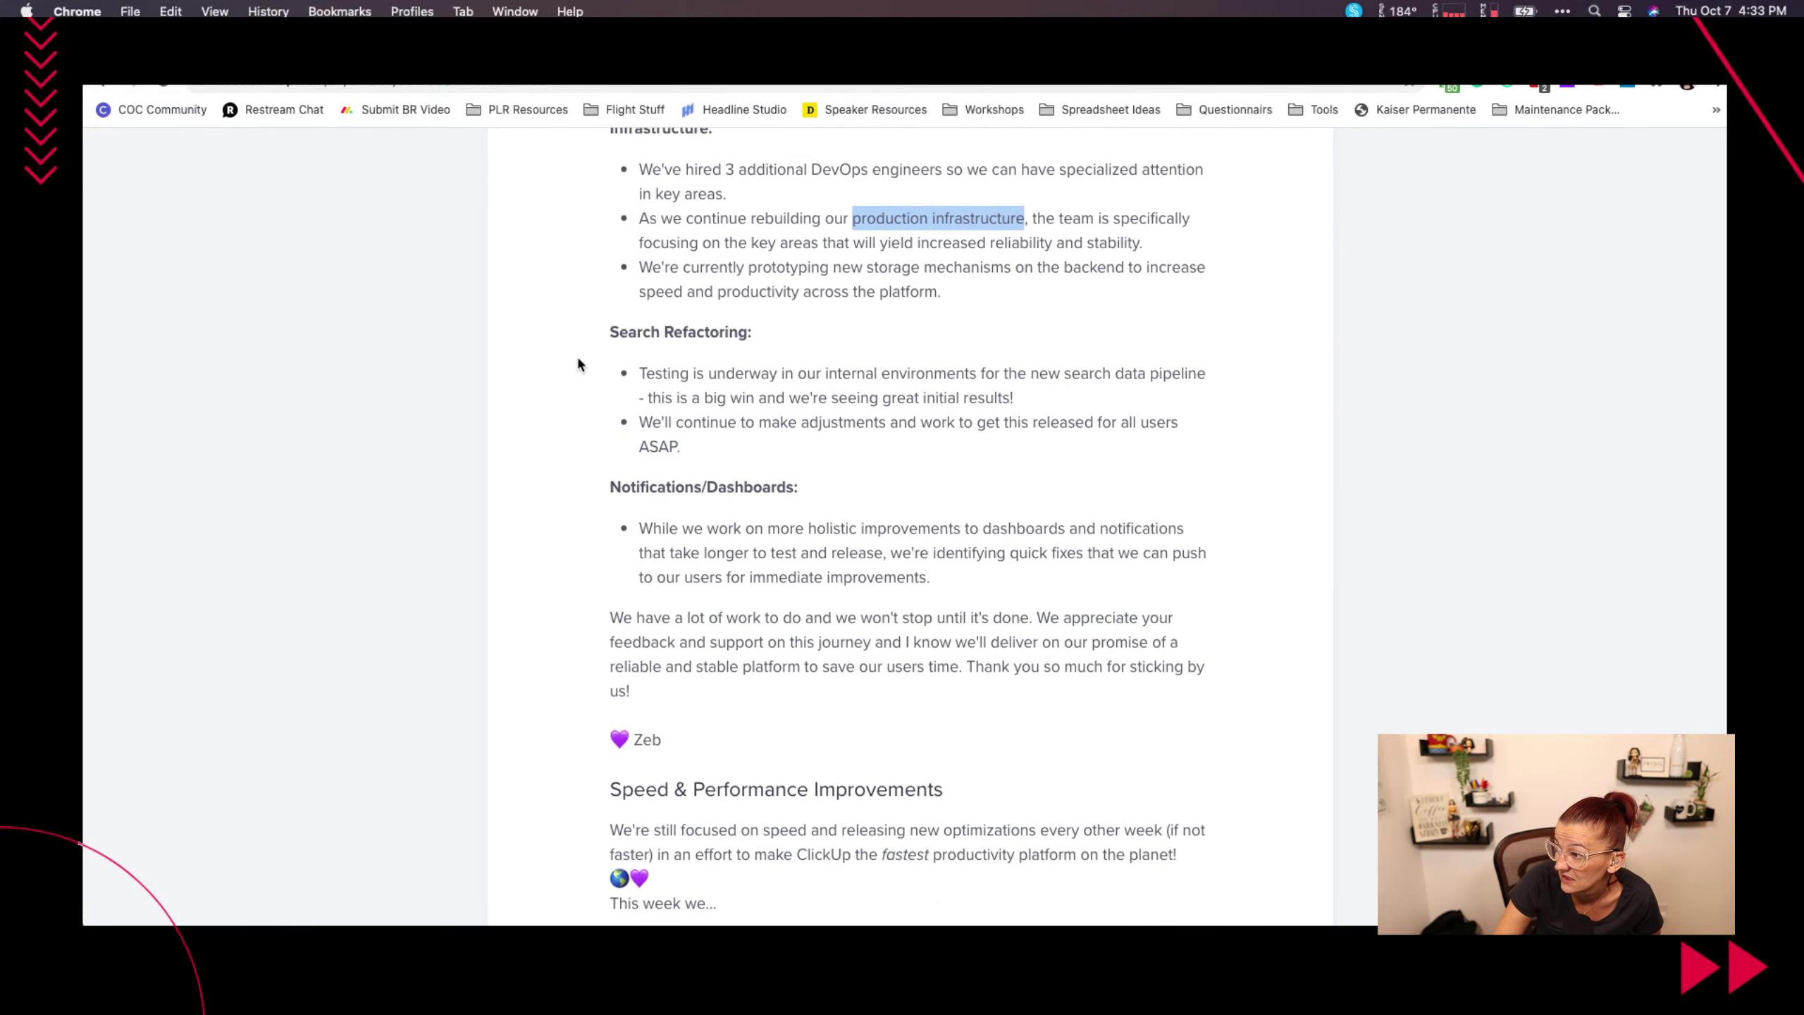
scroll(577, 363, "down", 6)
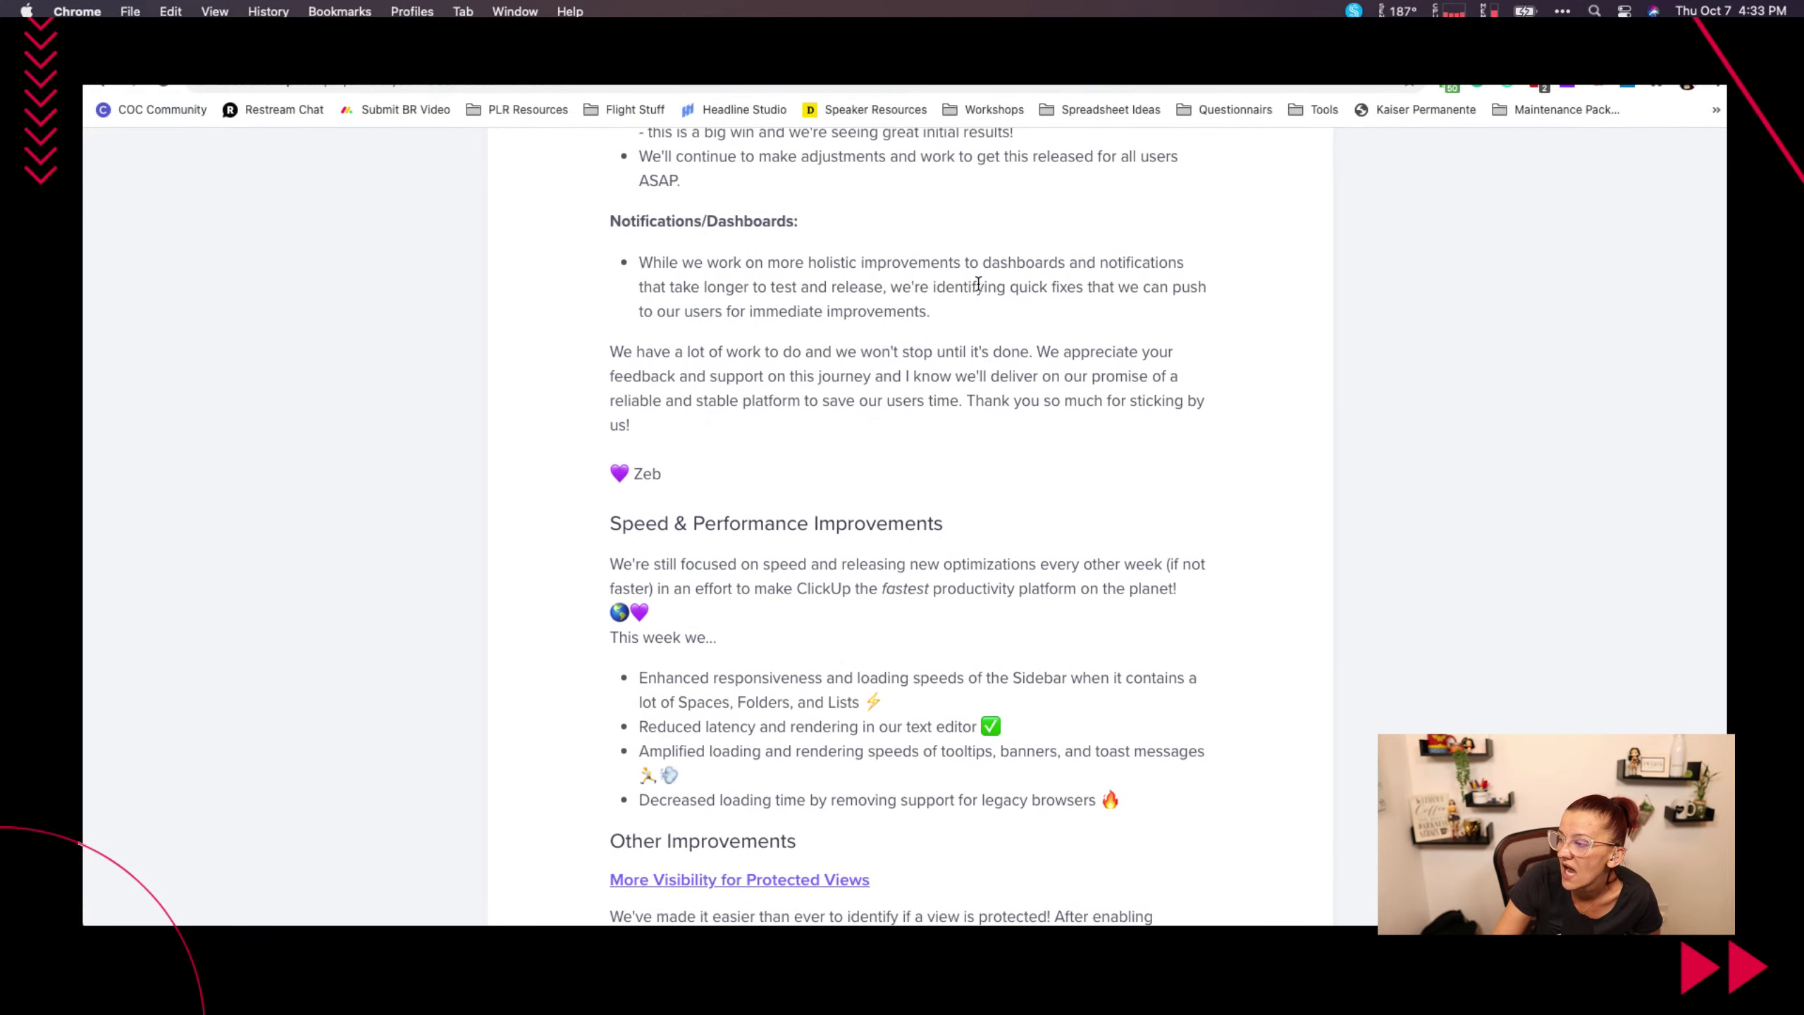
left_click_drag(860, 263, 1071, 247)
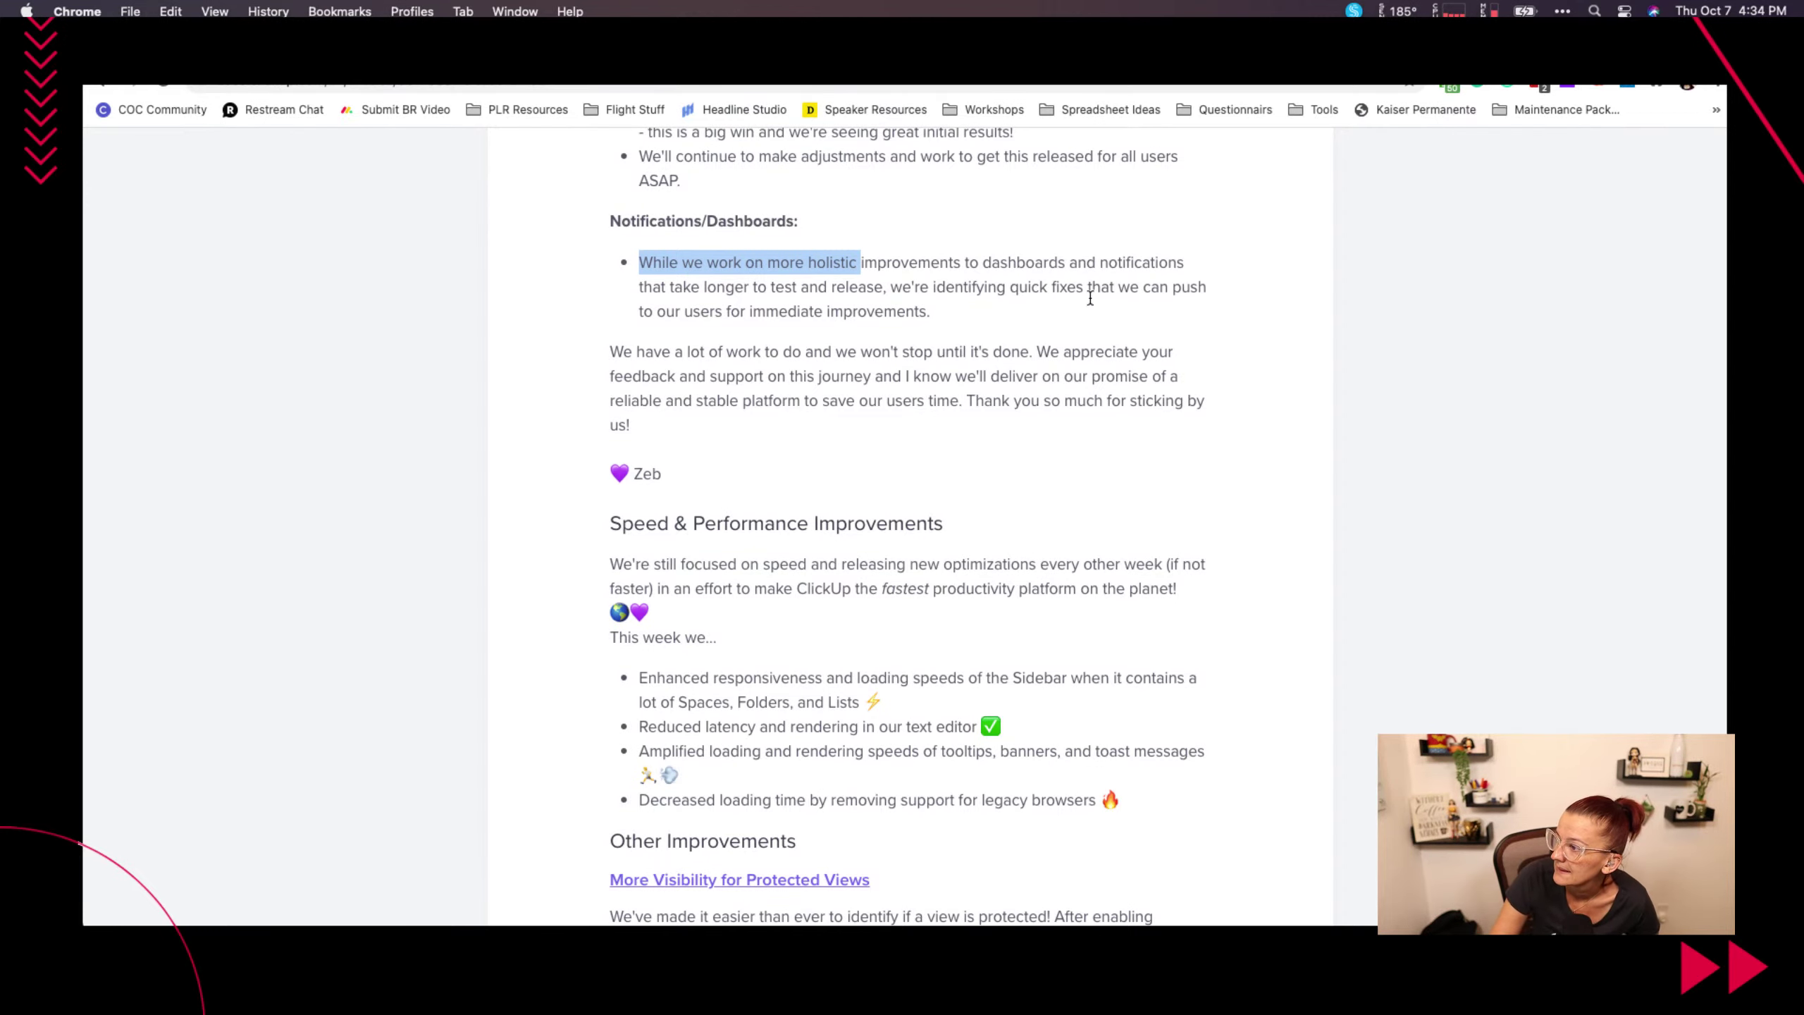
Read the Speed & Performance Improvements section and the entry on More Visibility for Protected Views.
scroll(1205, 349, "down", 1)
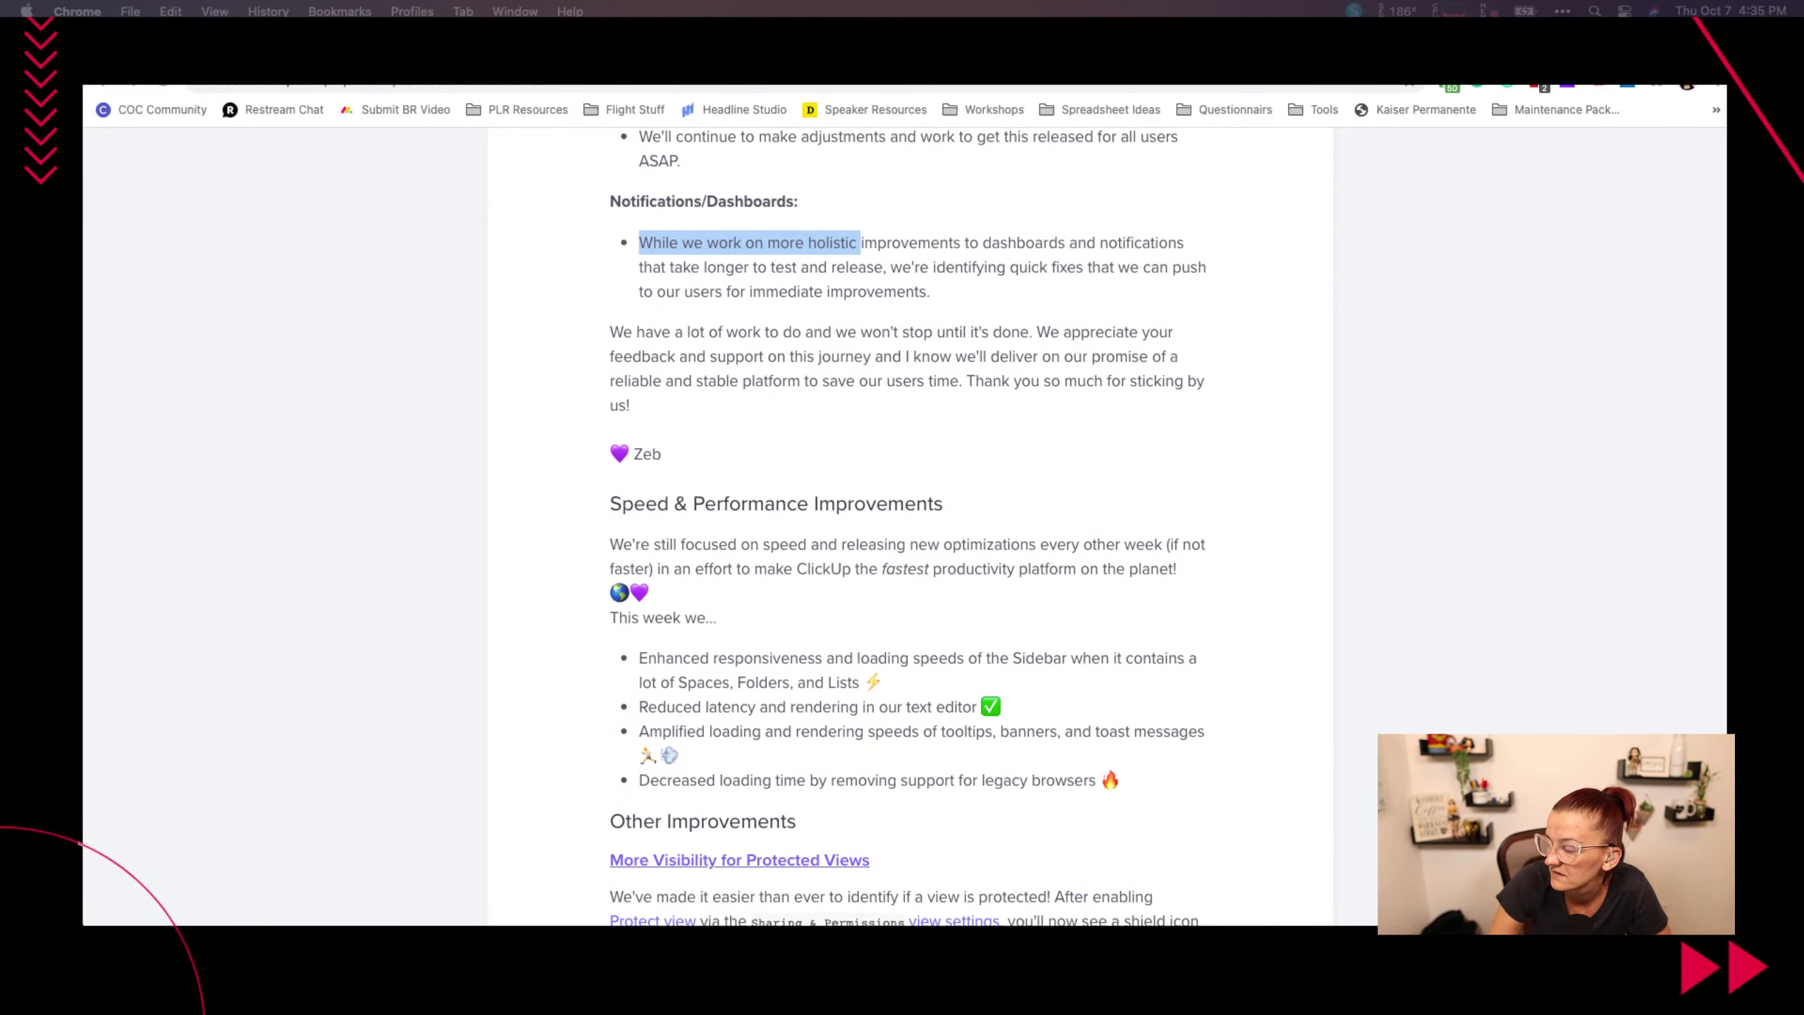
scroll(908, 526, "down", 5)
scroll(907, 526, "down", 1)
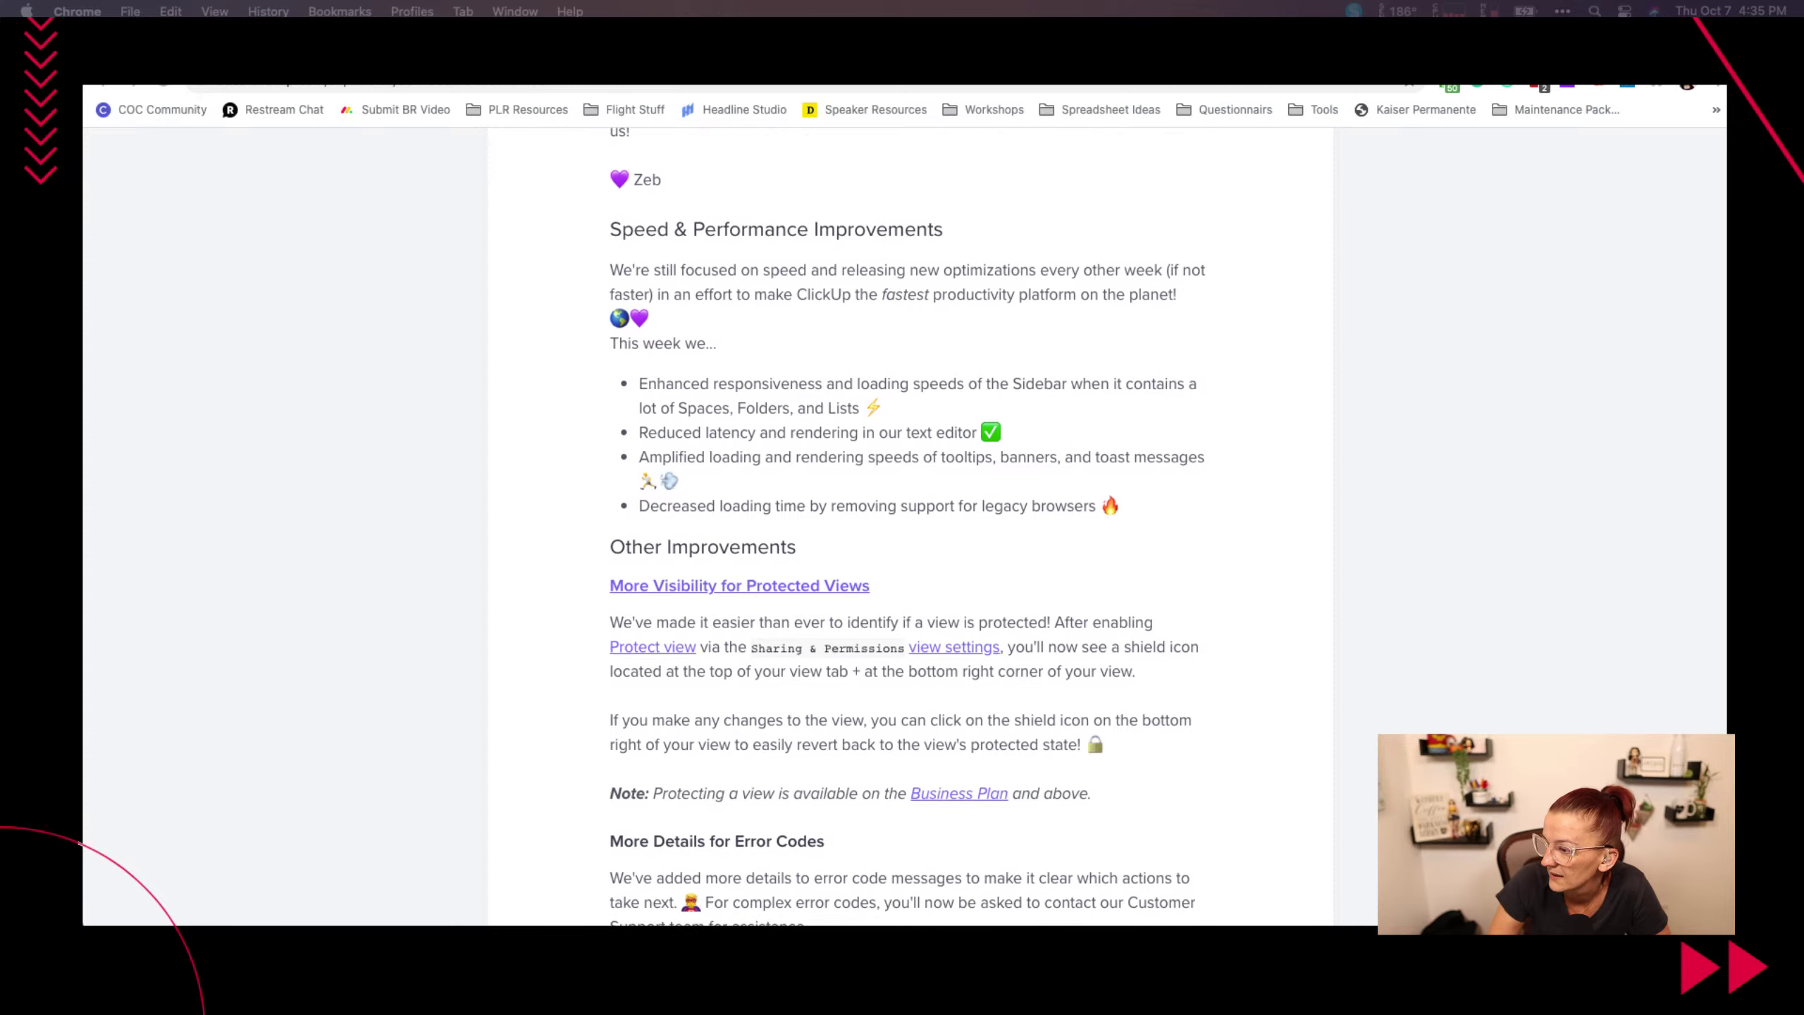
scroll(908, 526, "down", 3)
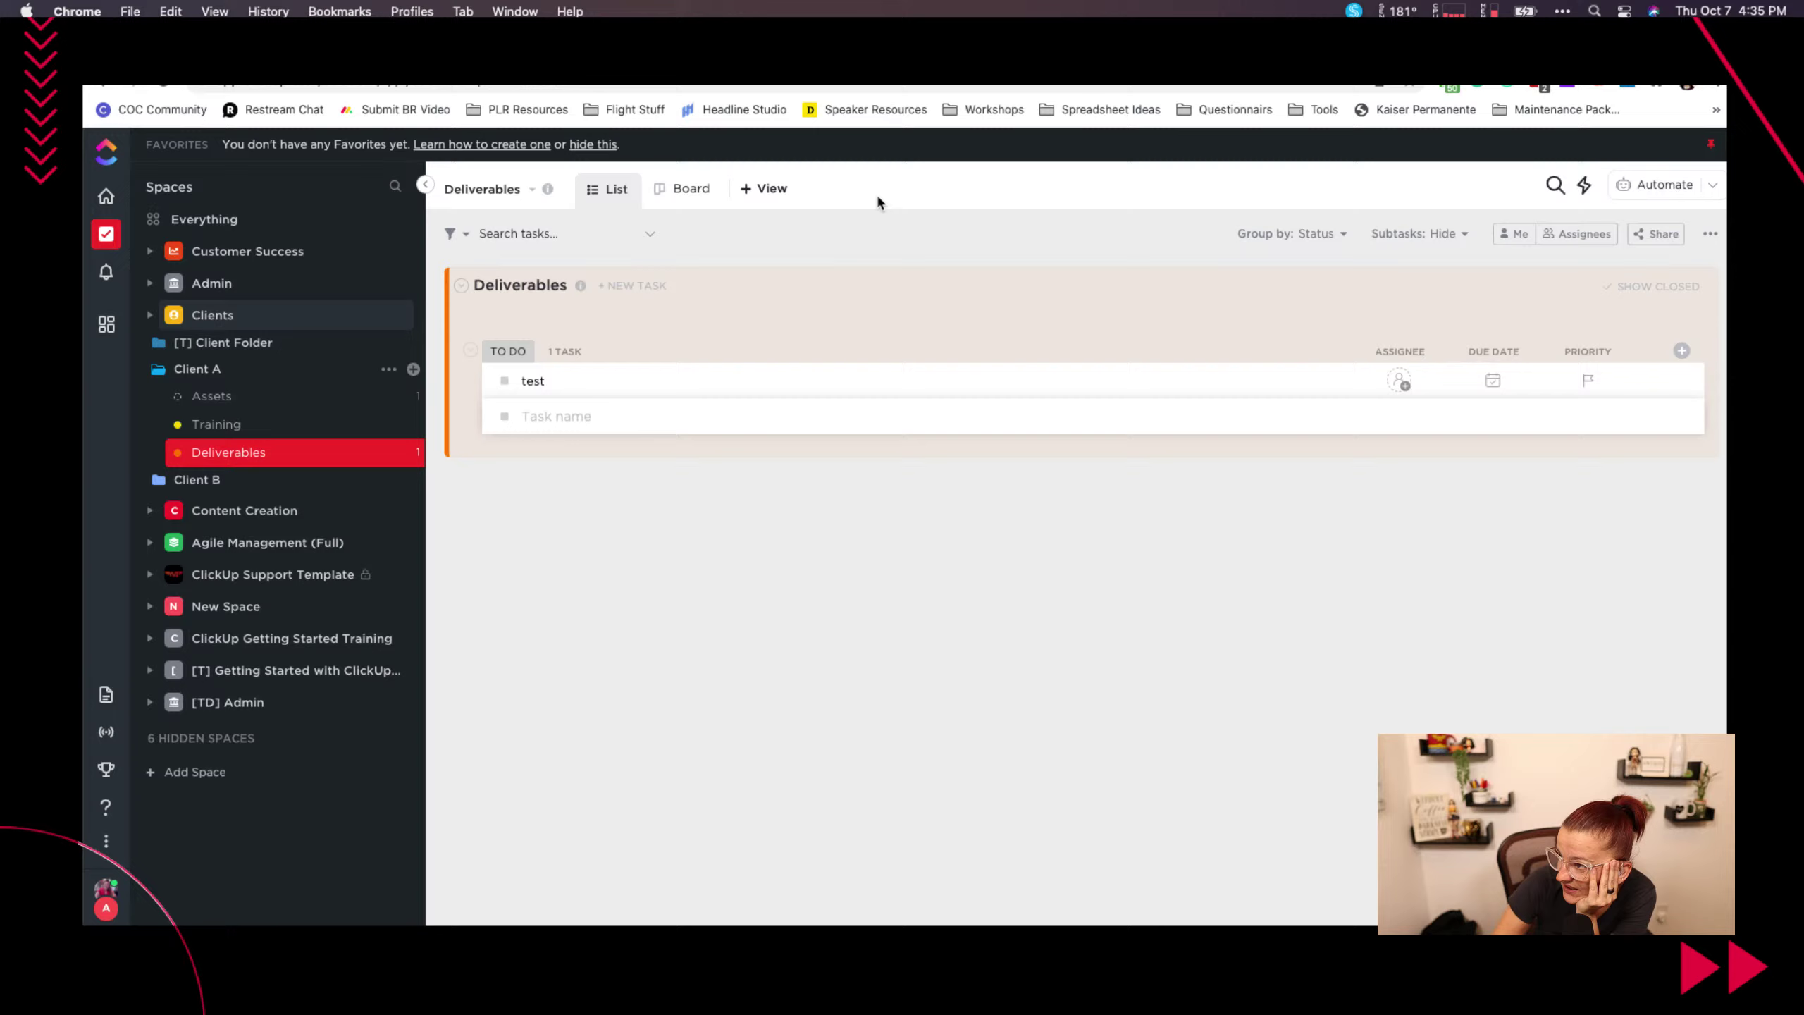
Enable Protect view for the List view of Client A's Deliverables and protect its layout.
left_click(628, 190)
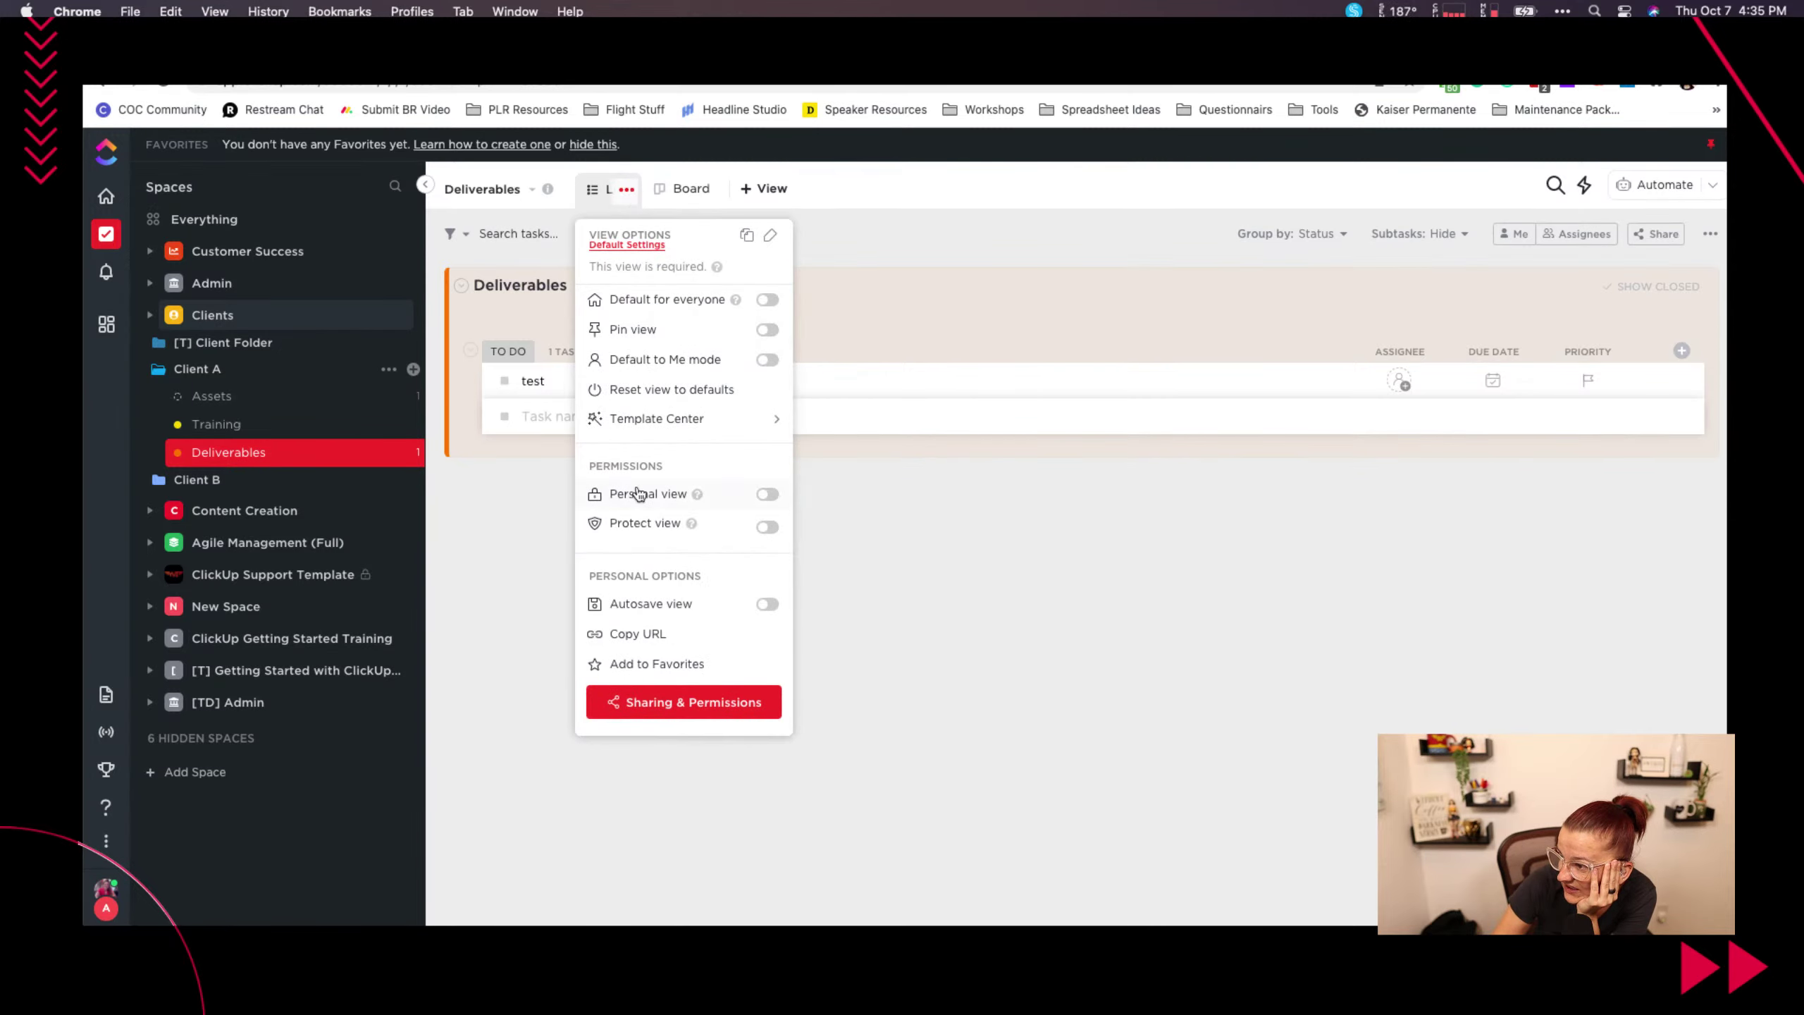
left_click(771, 526)
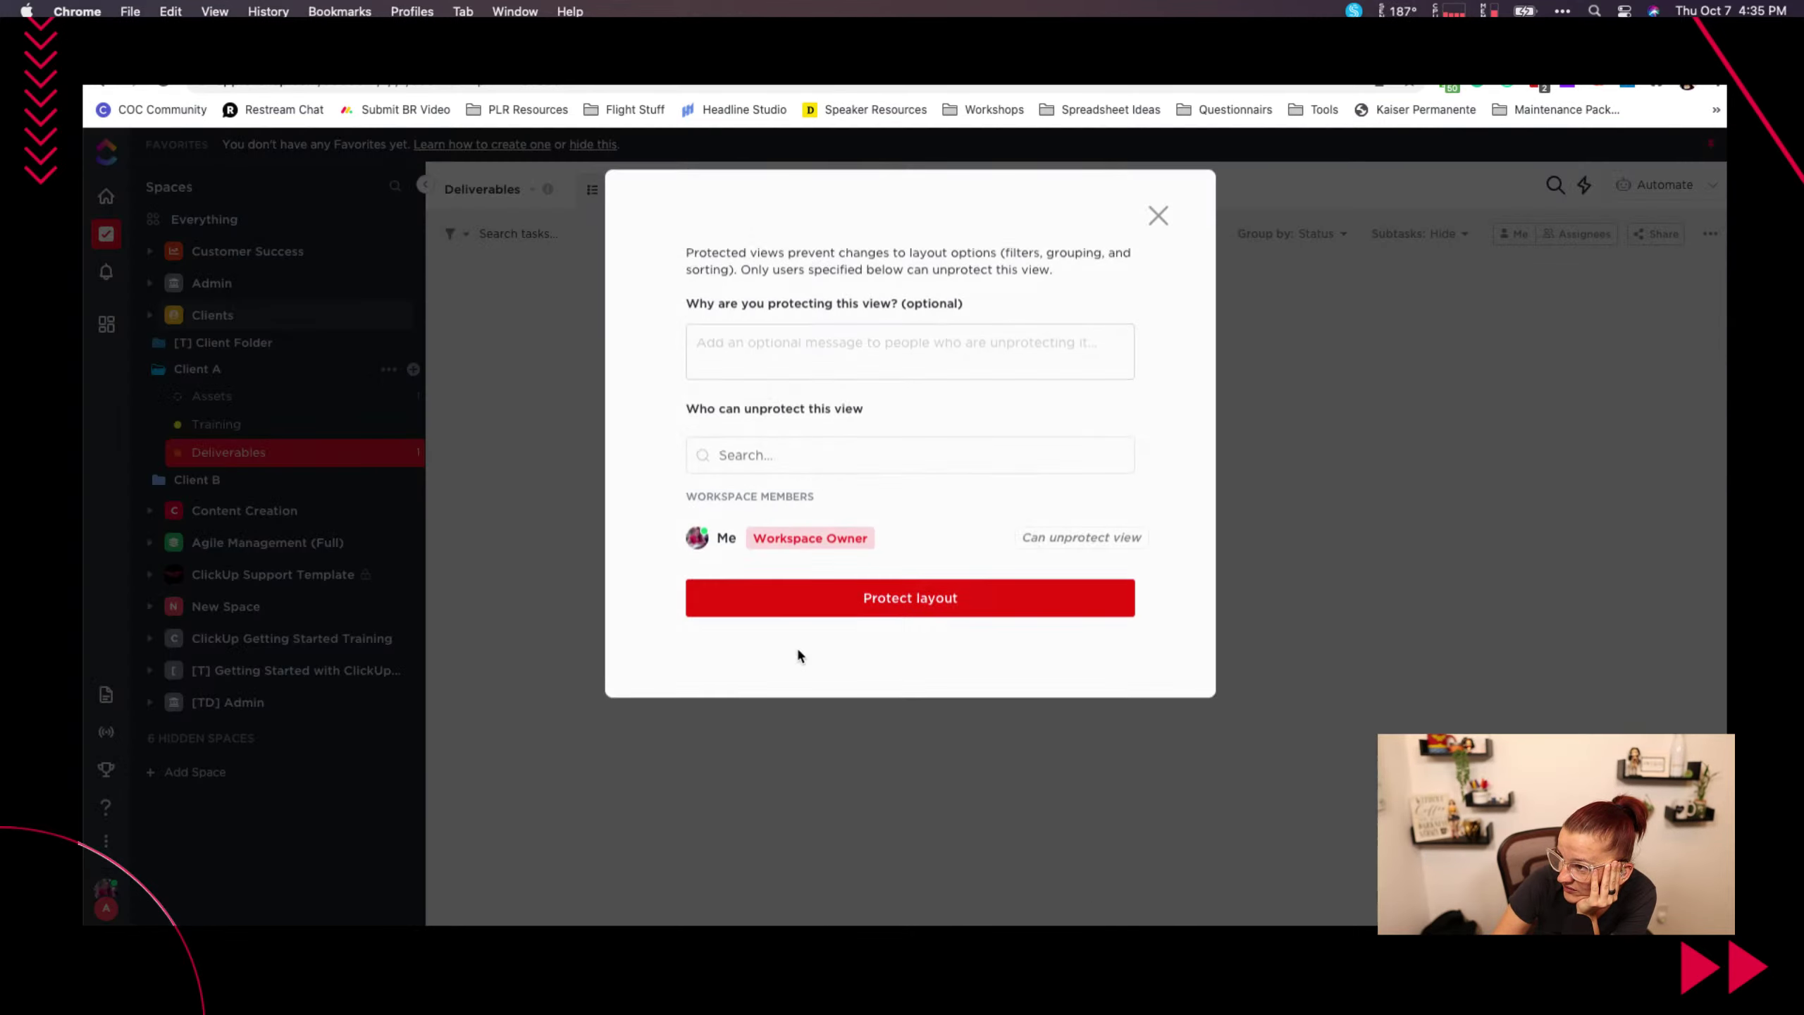
left_click(929, 594)
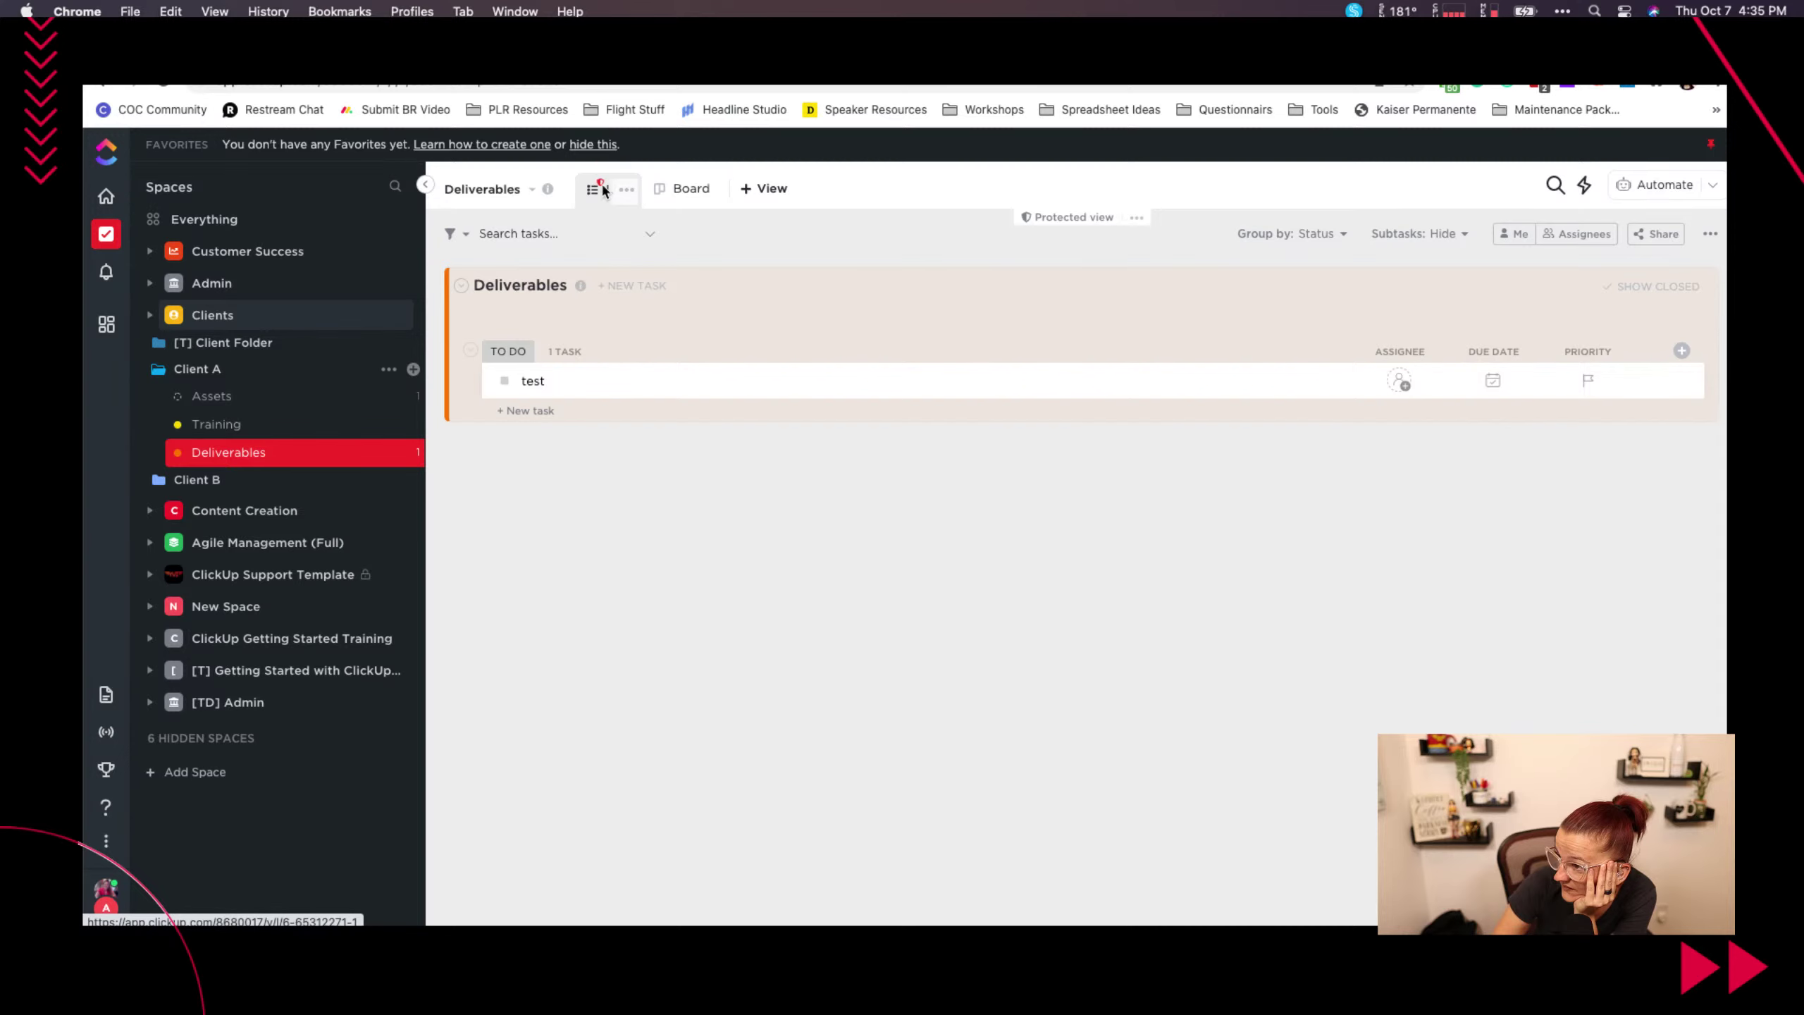
Compare the release note's description of the protected view's shield icon with the Deliverables List view.
left_click(611, 33)
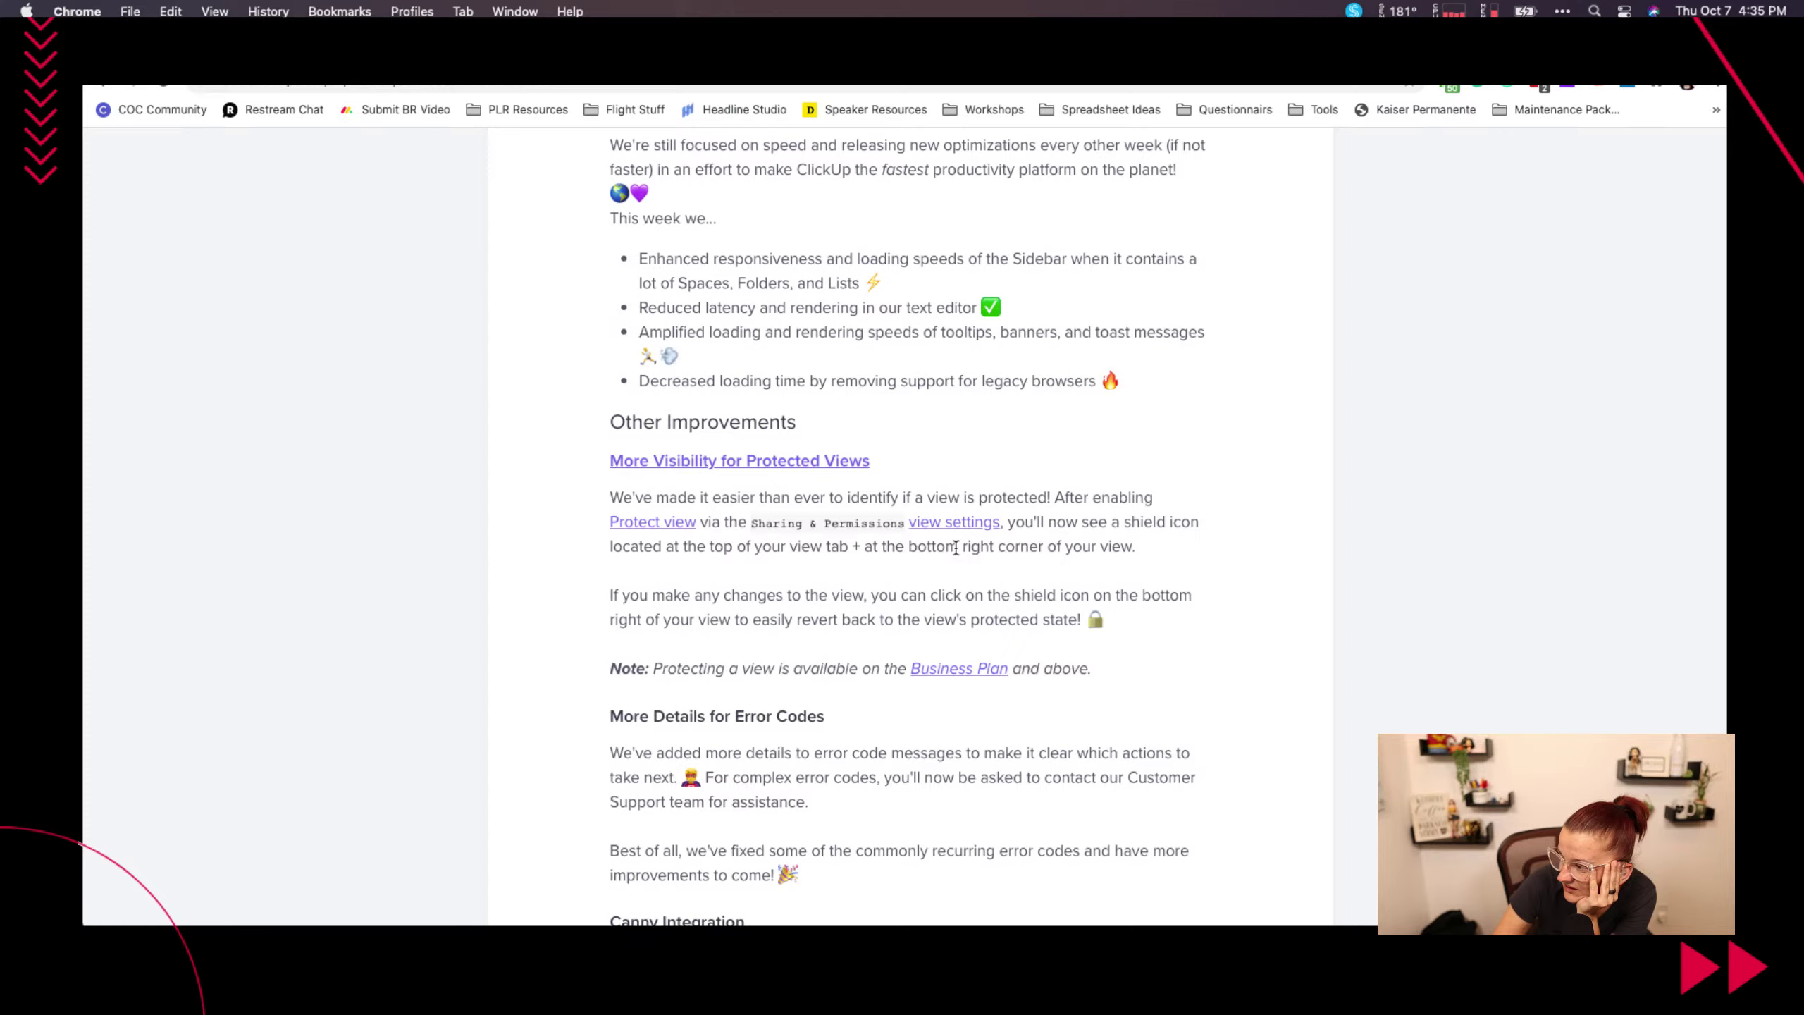
left_click(565, 51)
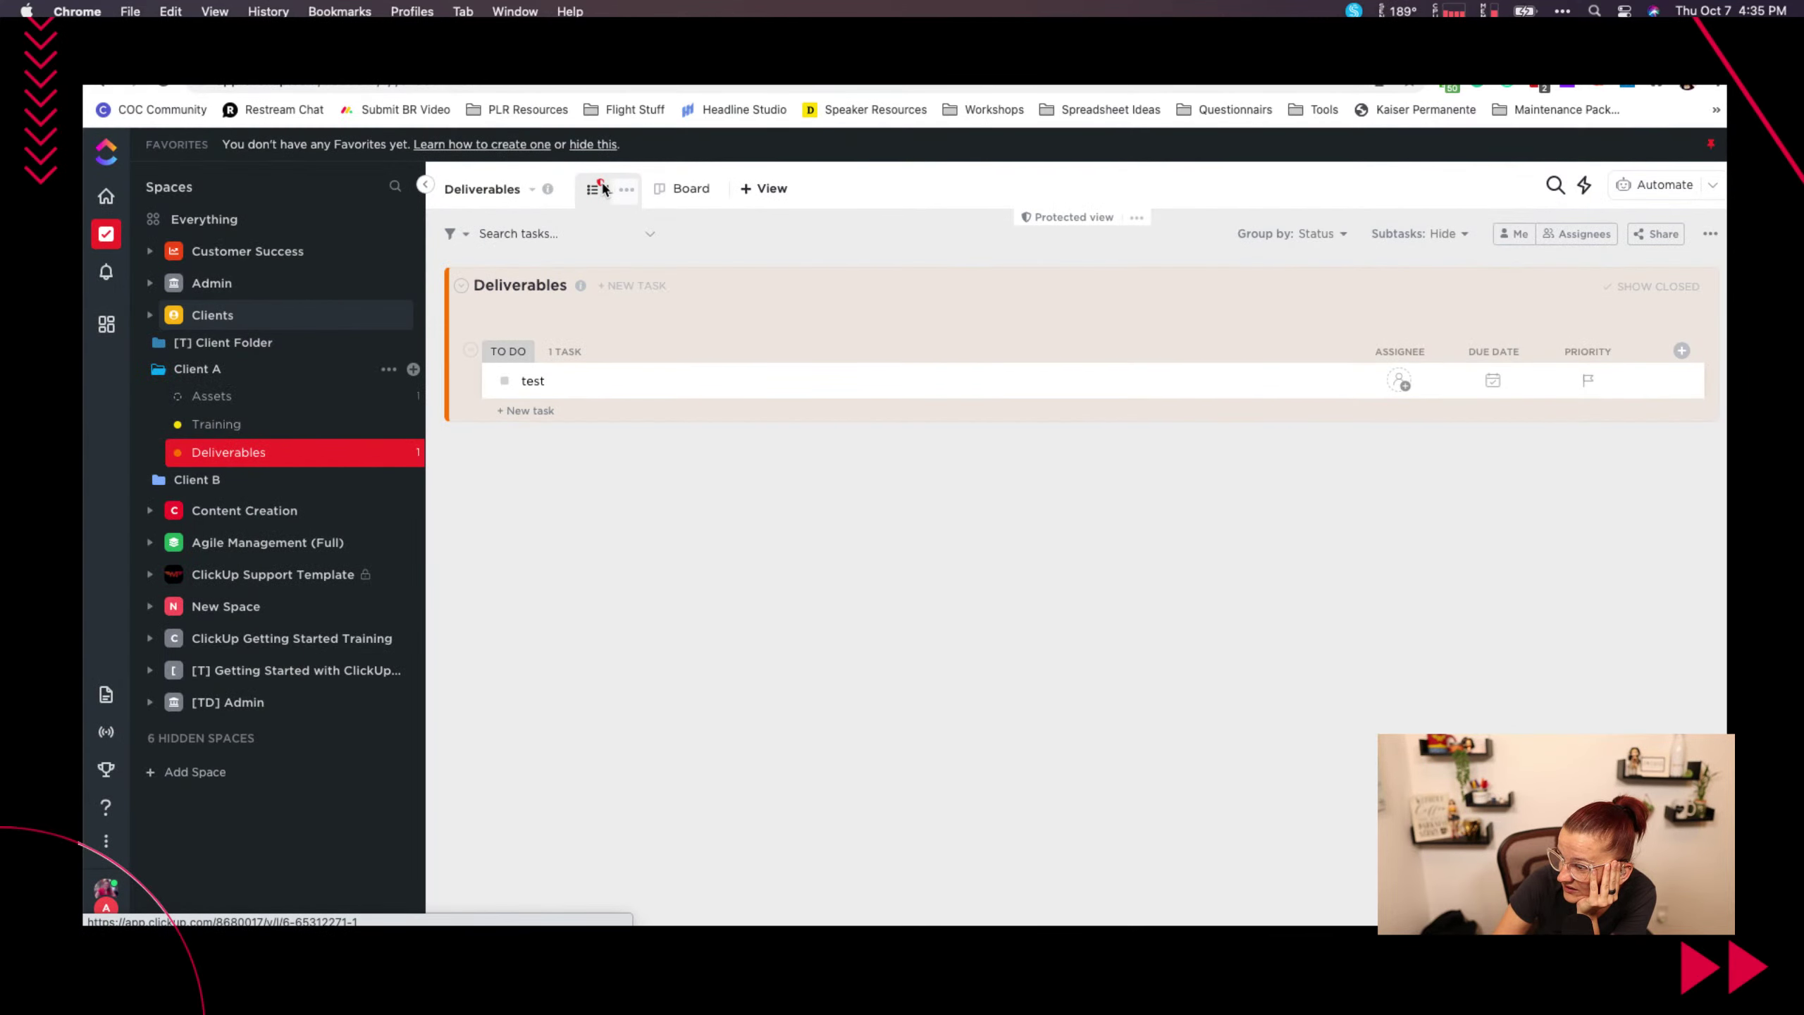
left_click(606, 52)
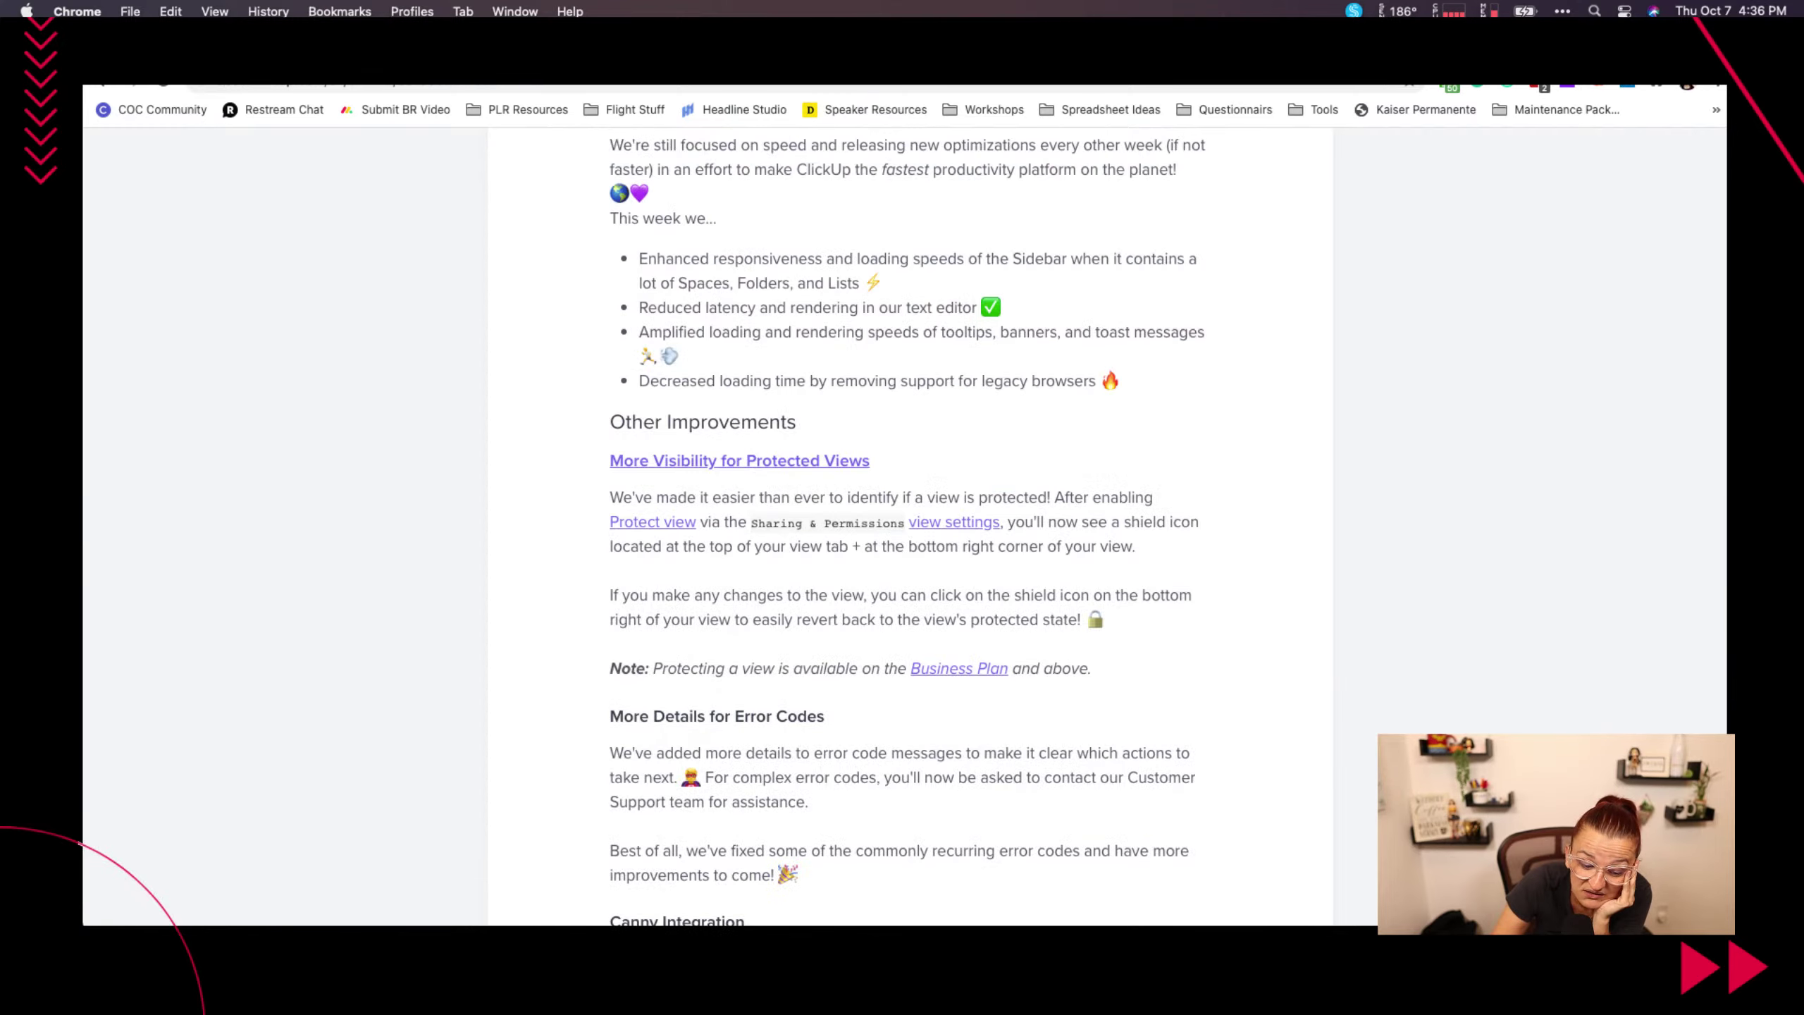
Read the More Details for Error Codes and Canny Integration sections, highlighting the error codes heading.
scroll(785, 539, "down", 2)
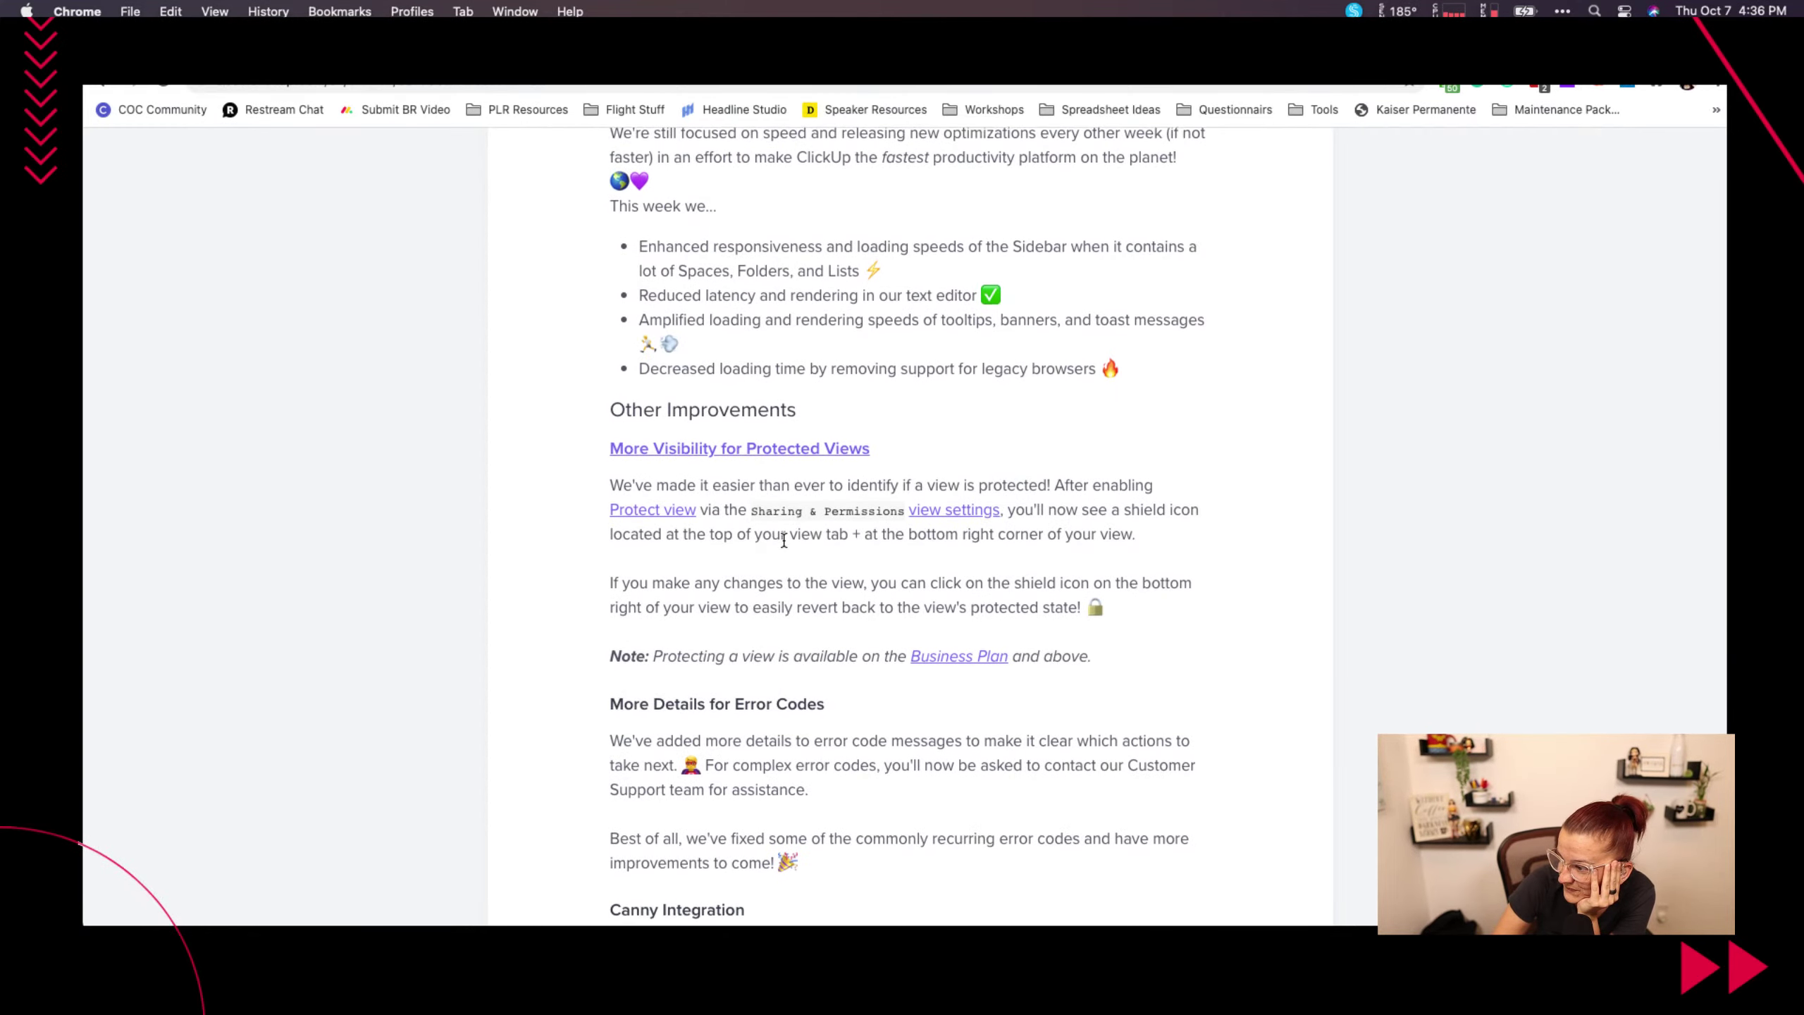
scroll(785, 539, "down", 5)
left_click_drag(826, 418, 584, 412)
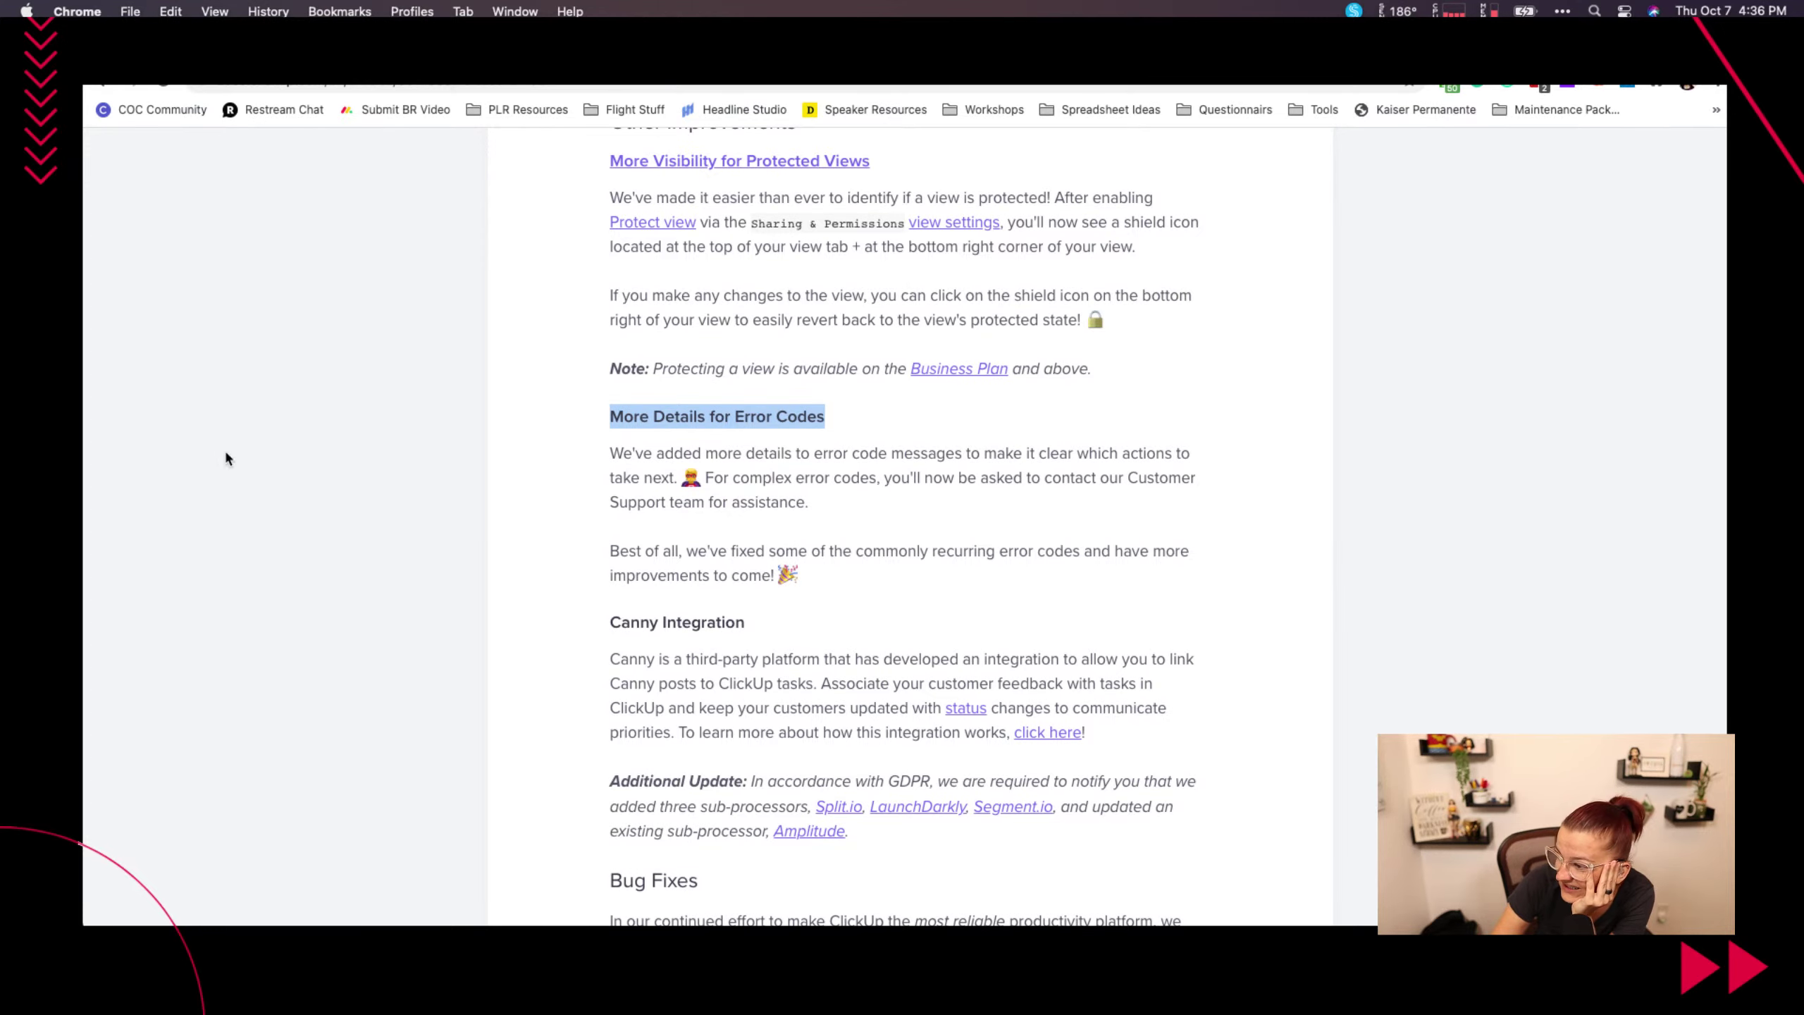
scroll(551, 565, "down", 3)
scroll(548, 565, "down", 2)
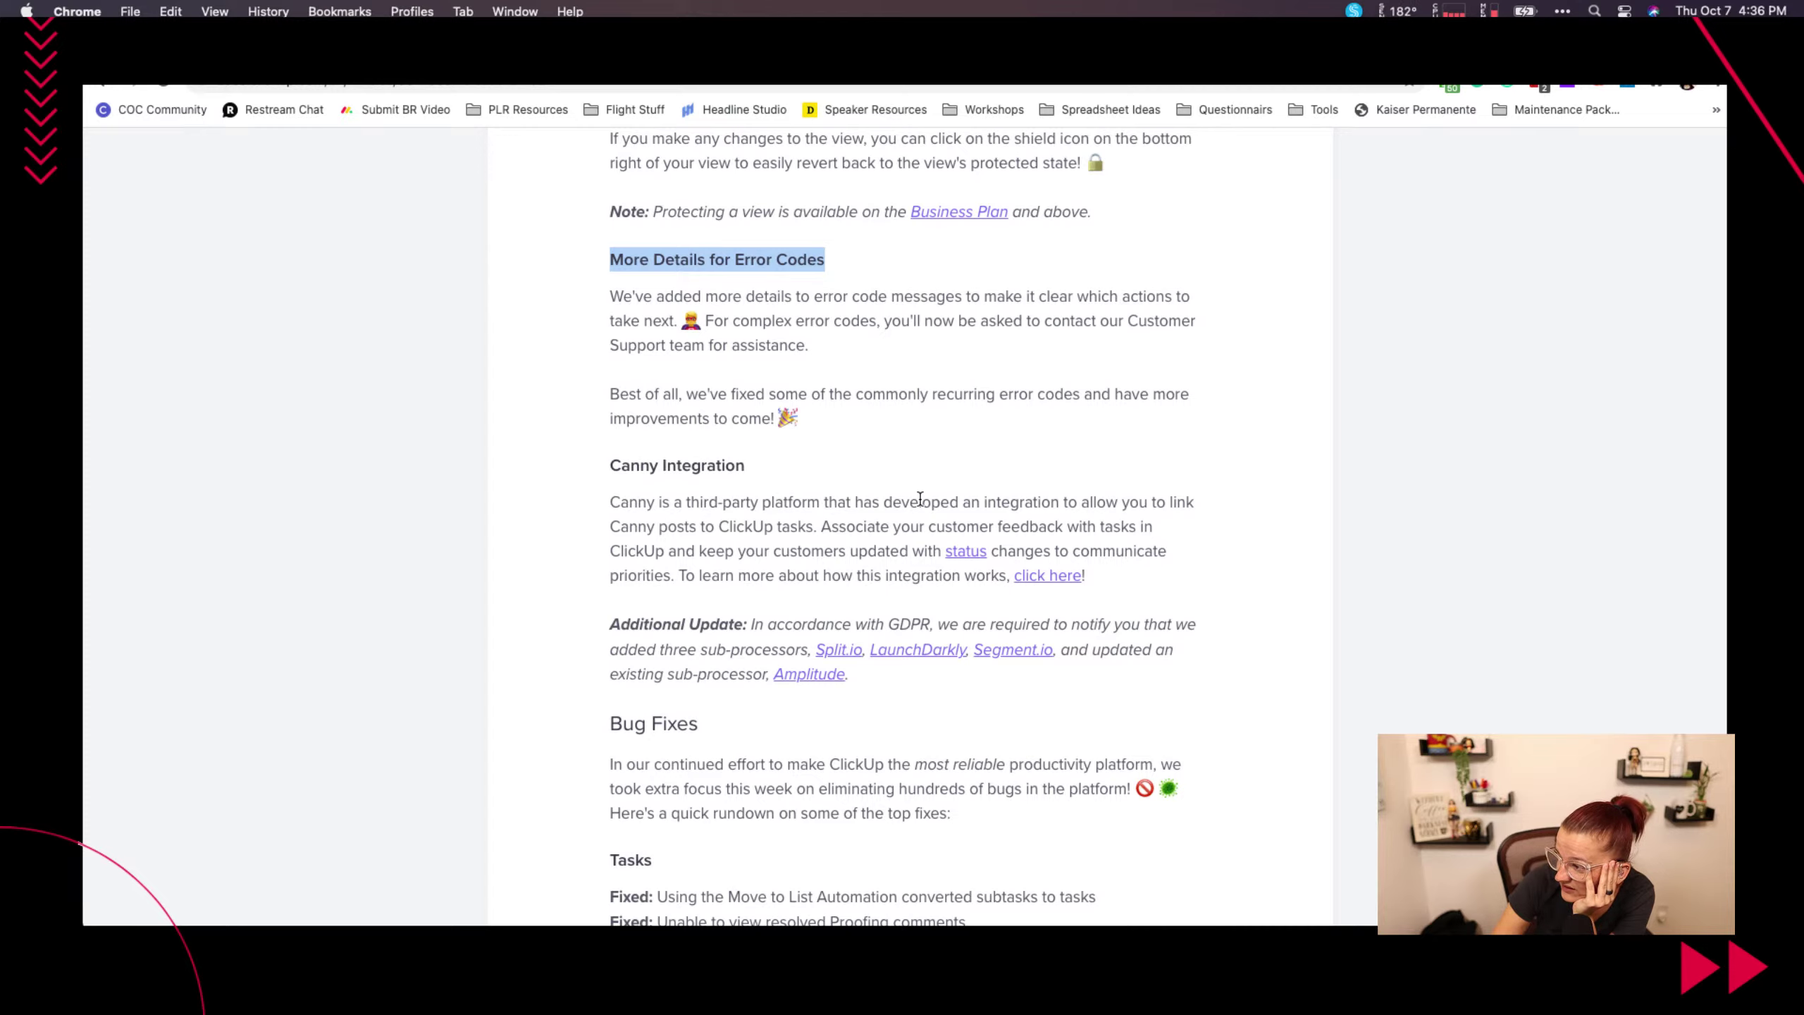
scroll(1212, 603, "down", 1)
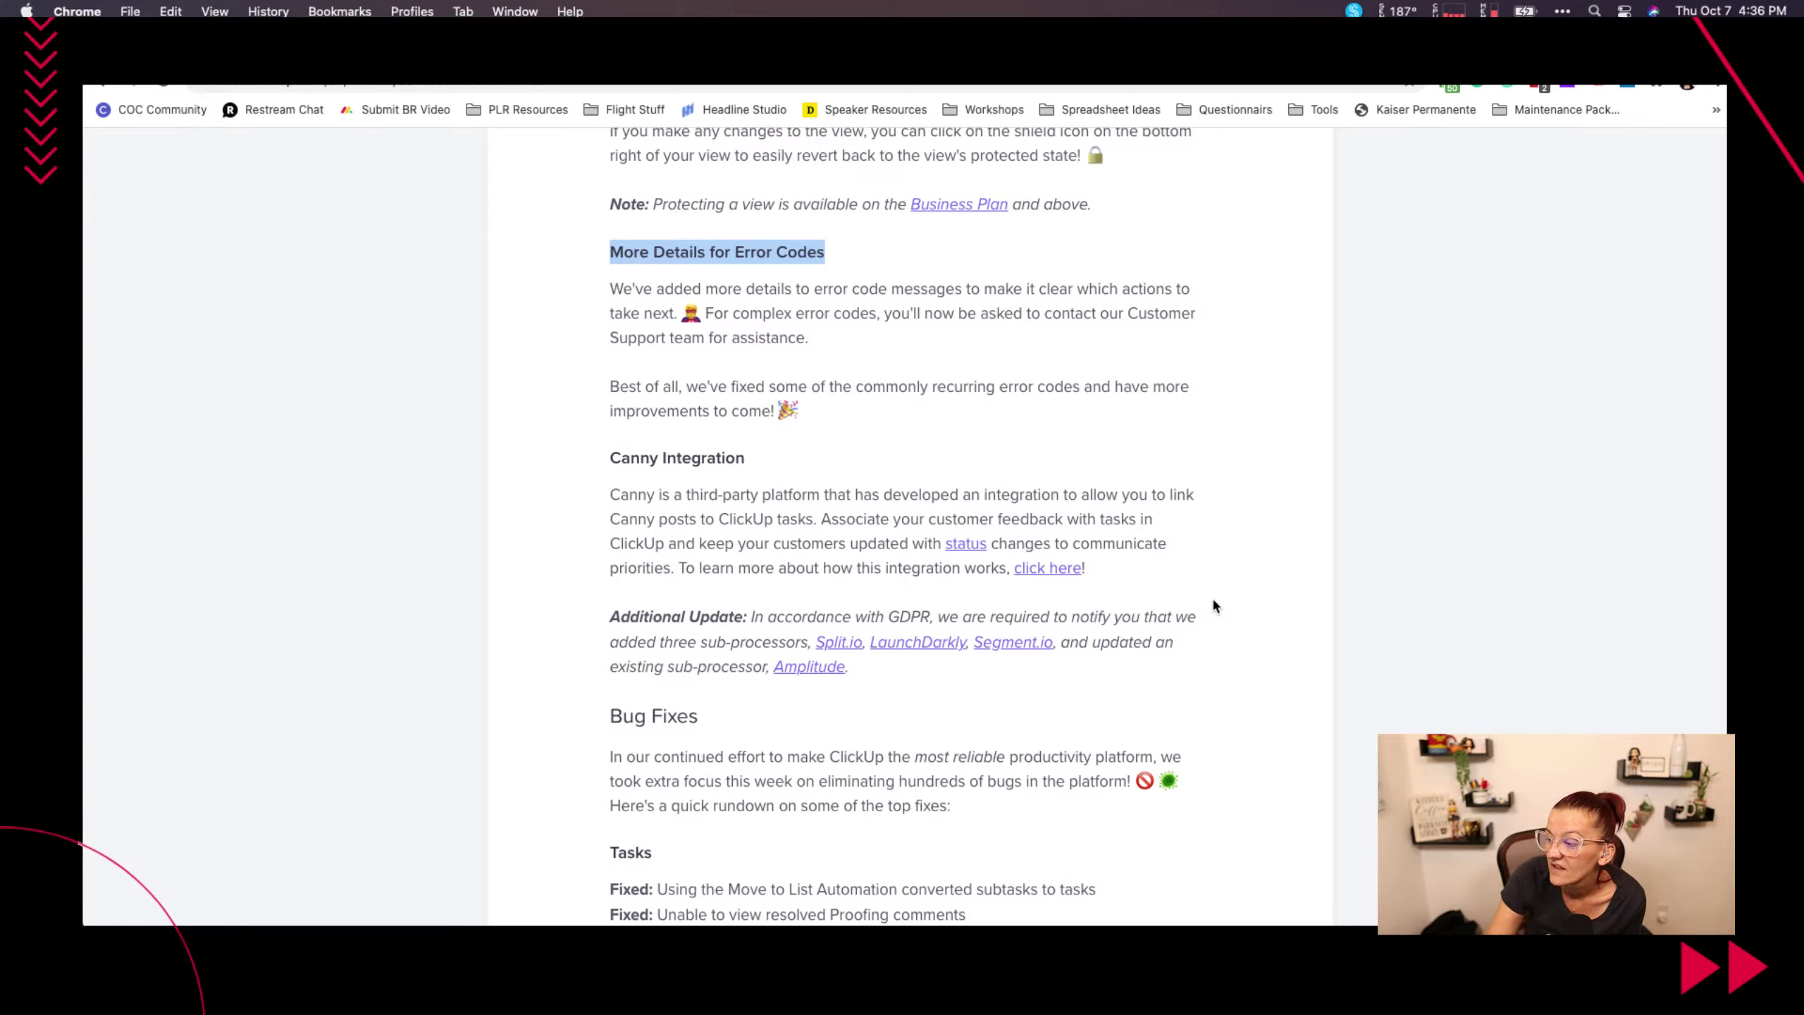
left_click(1108, 574)
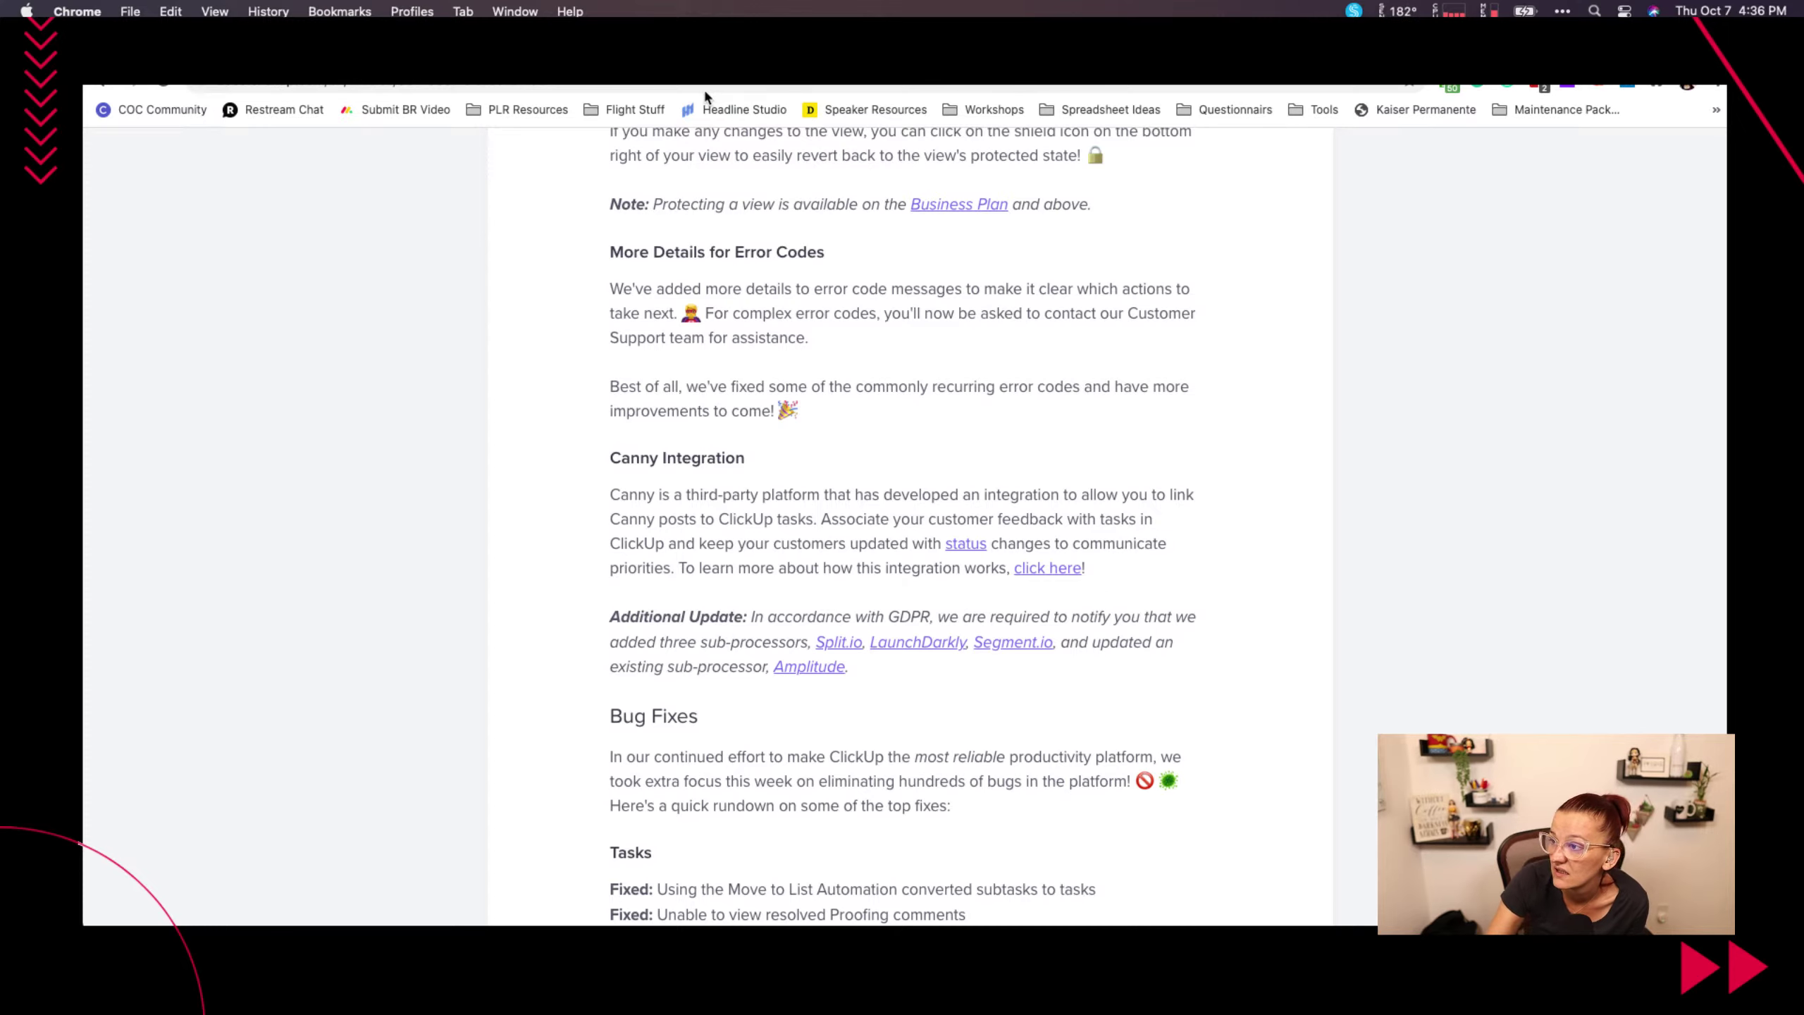
Switch to the Ask Yvi workspace and open the Support Tickets list in Customer Success, under Support & Feedback.
key("ctrl+Tab")
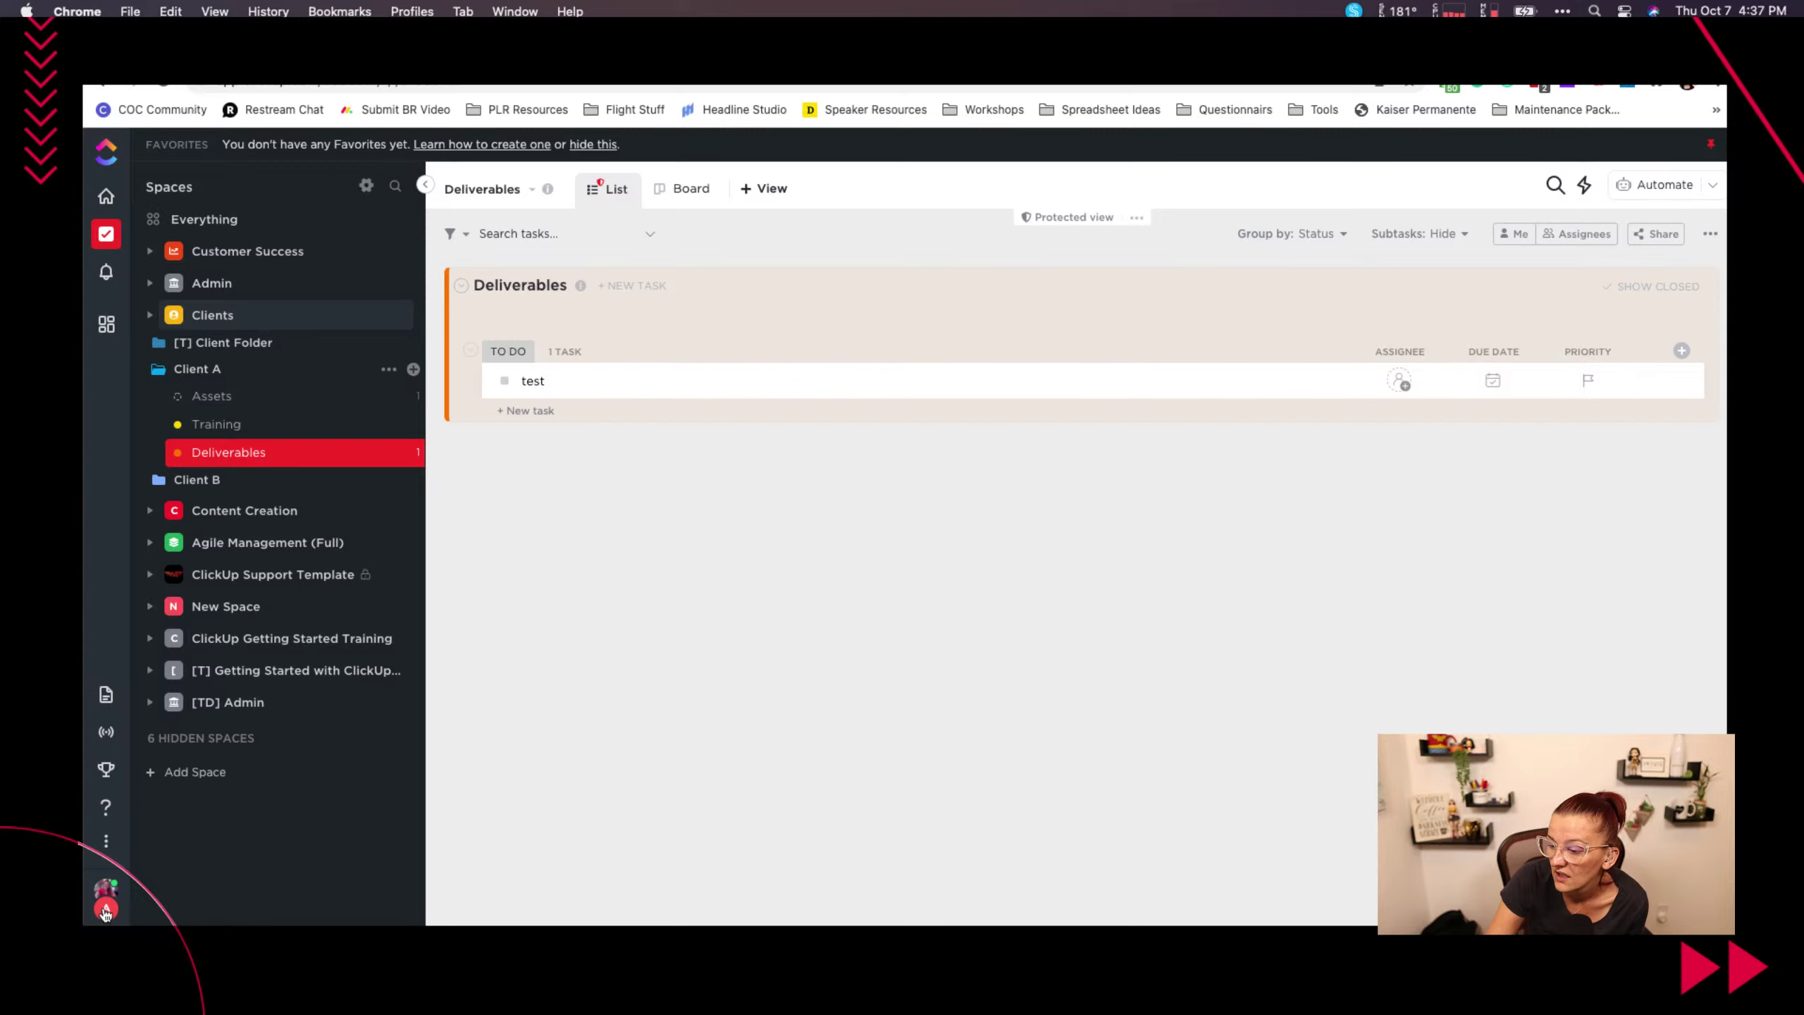
left_click(105, 910)
left_click(113, 600)
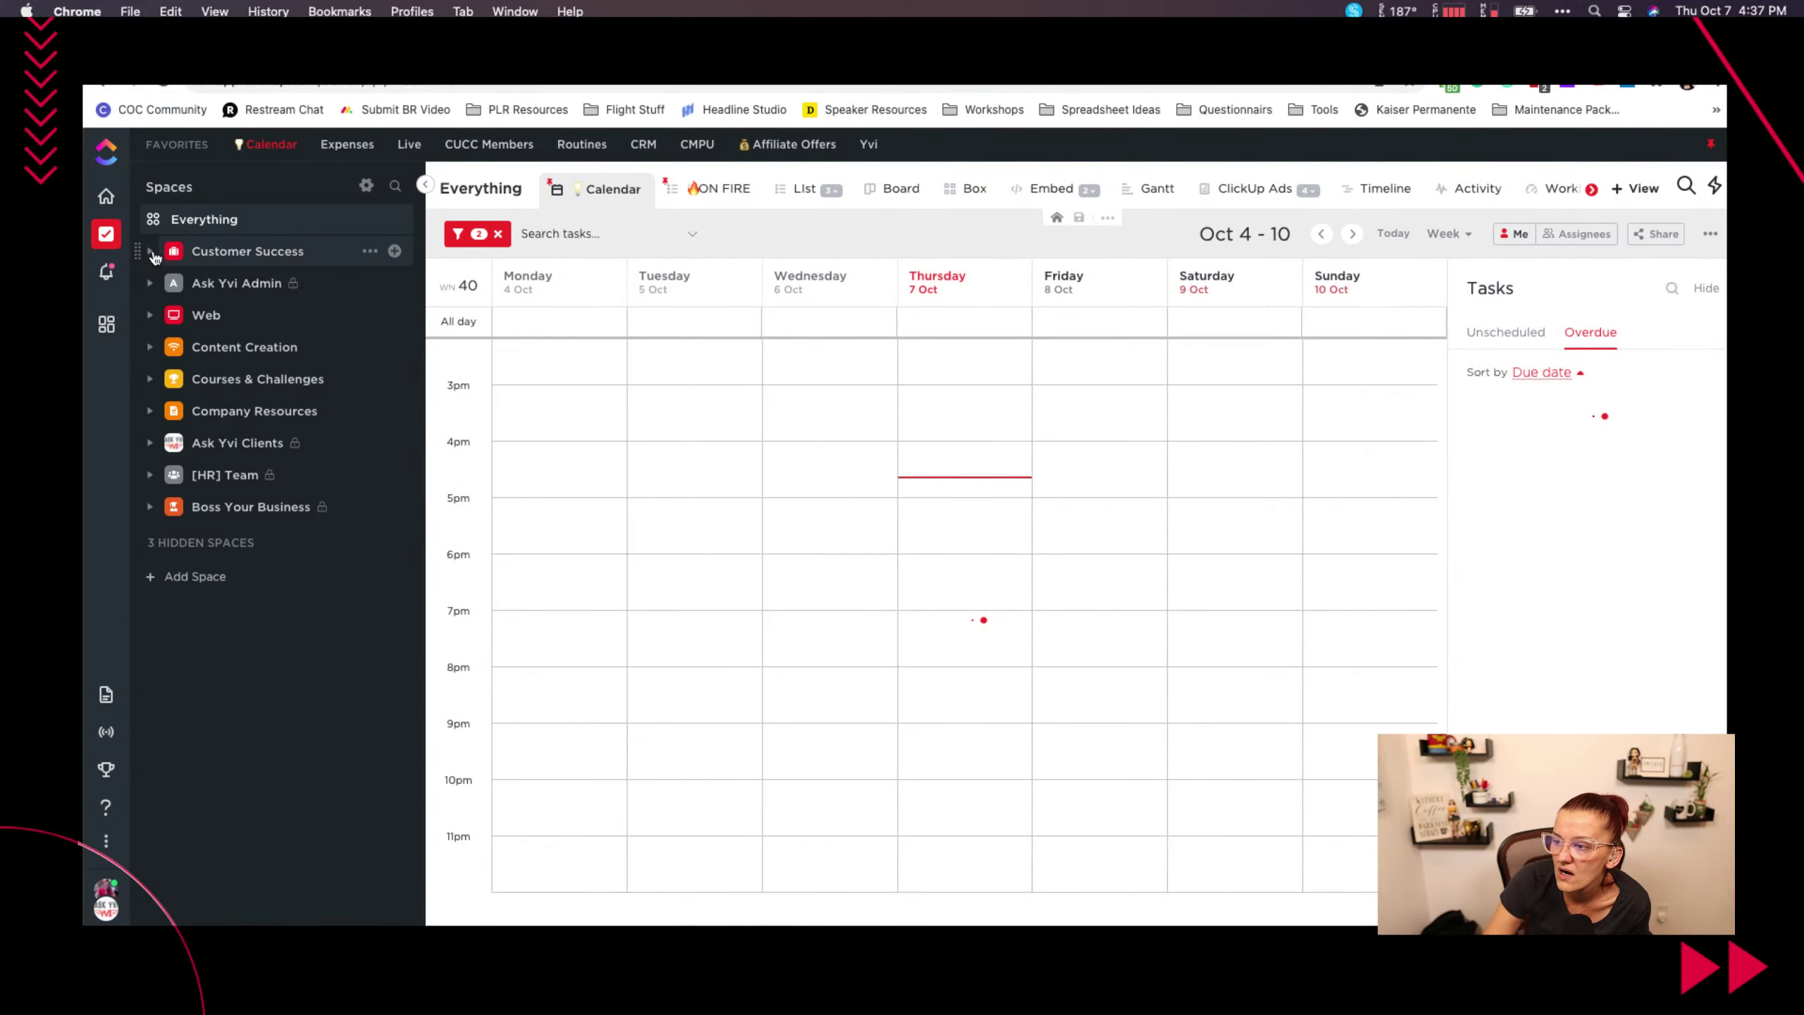
left_click(151, 251)
left_click(152, 252)
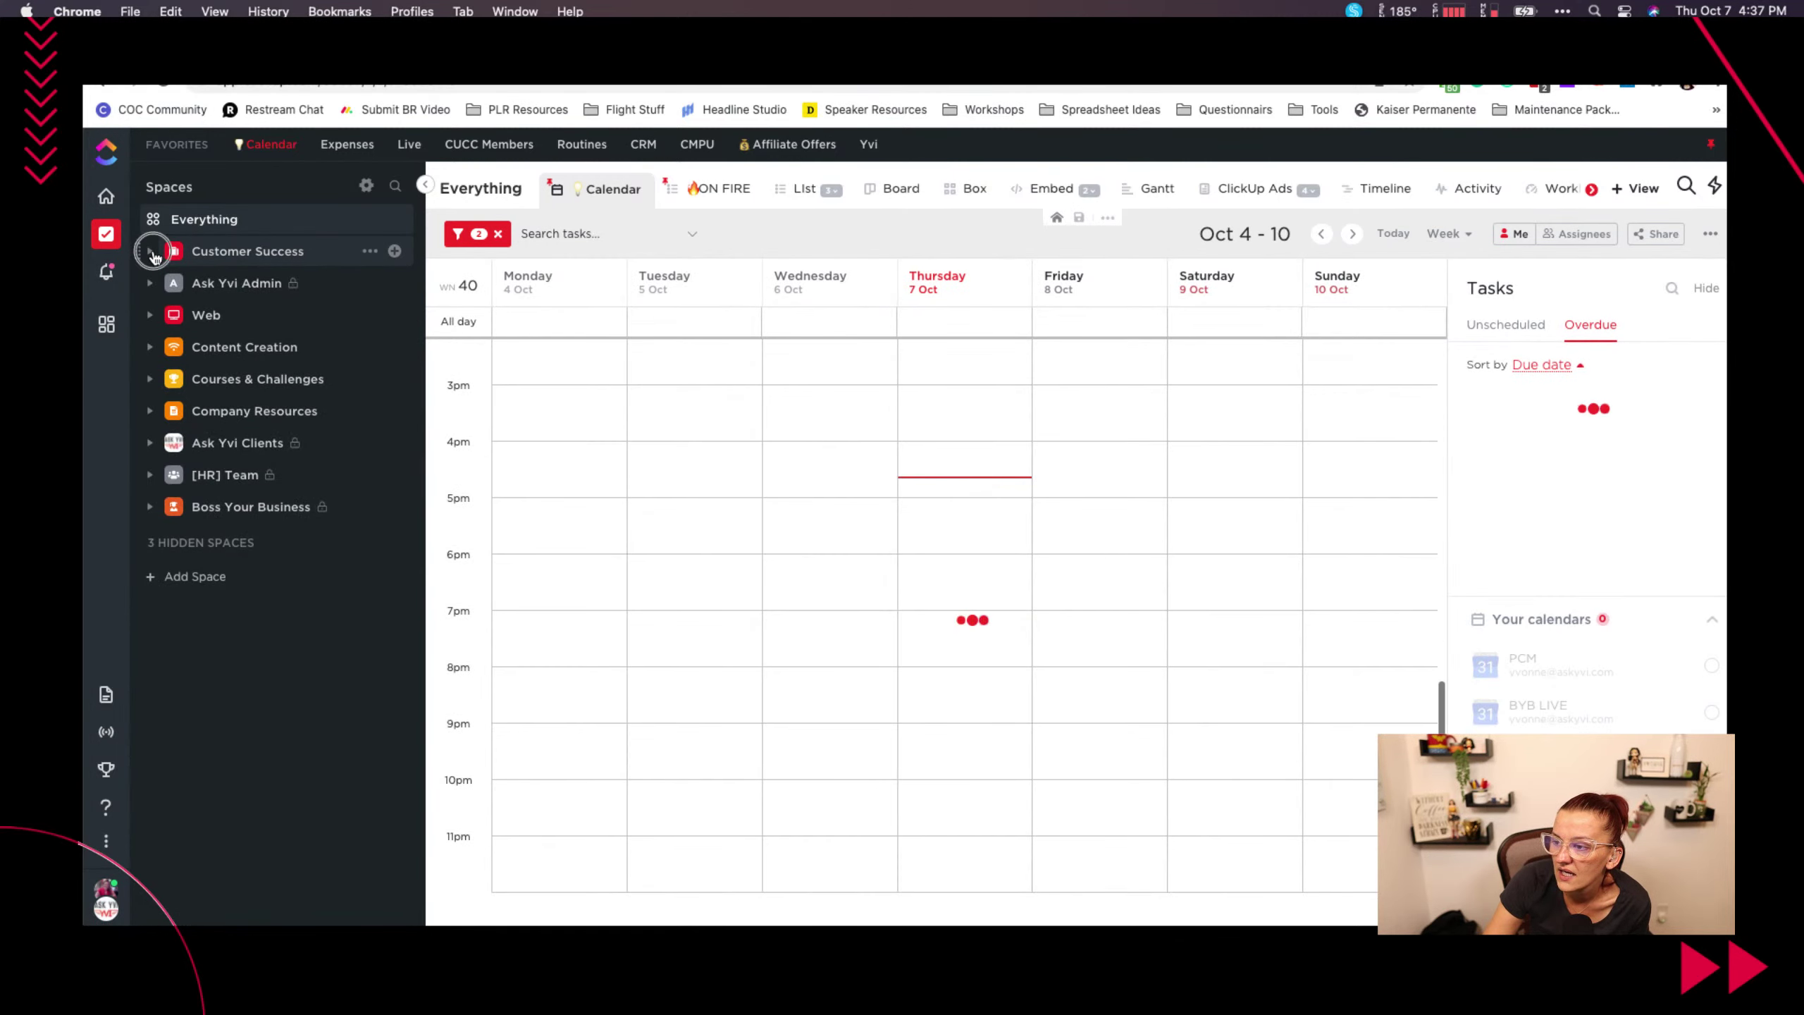
left_click(152, 251)
left_click(218, 314)
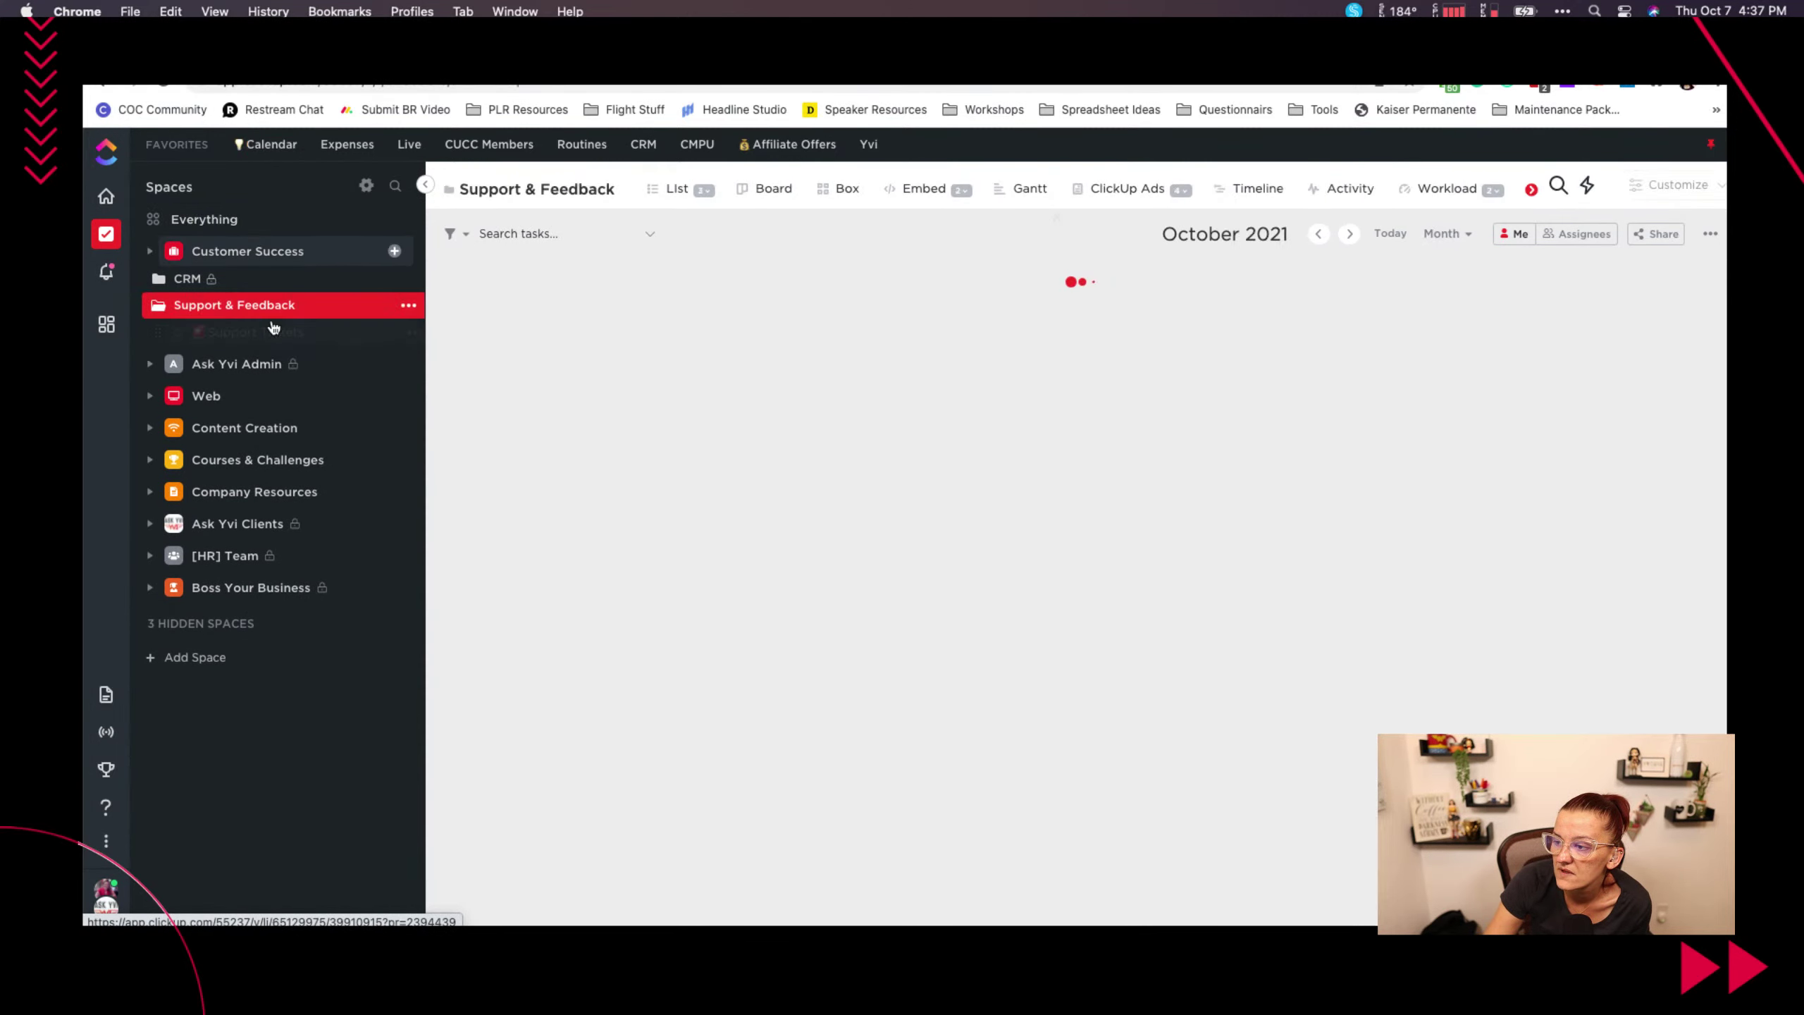
left_click(270, 334)
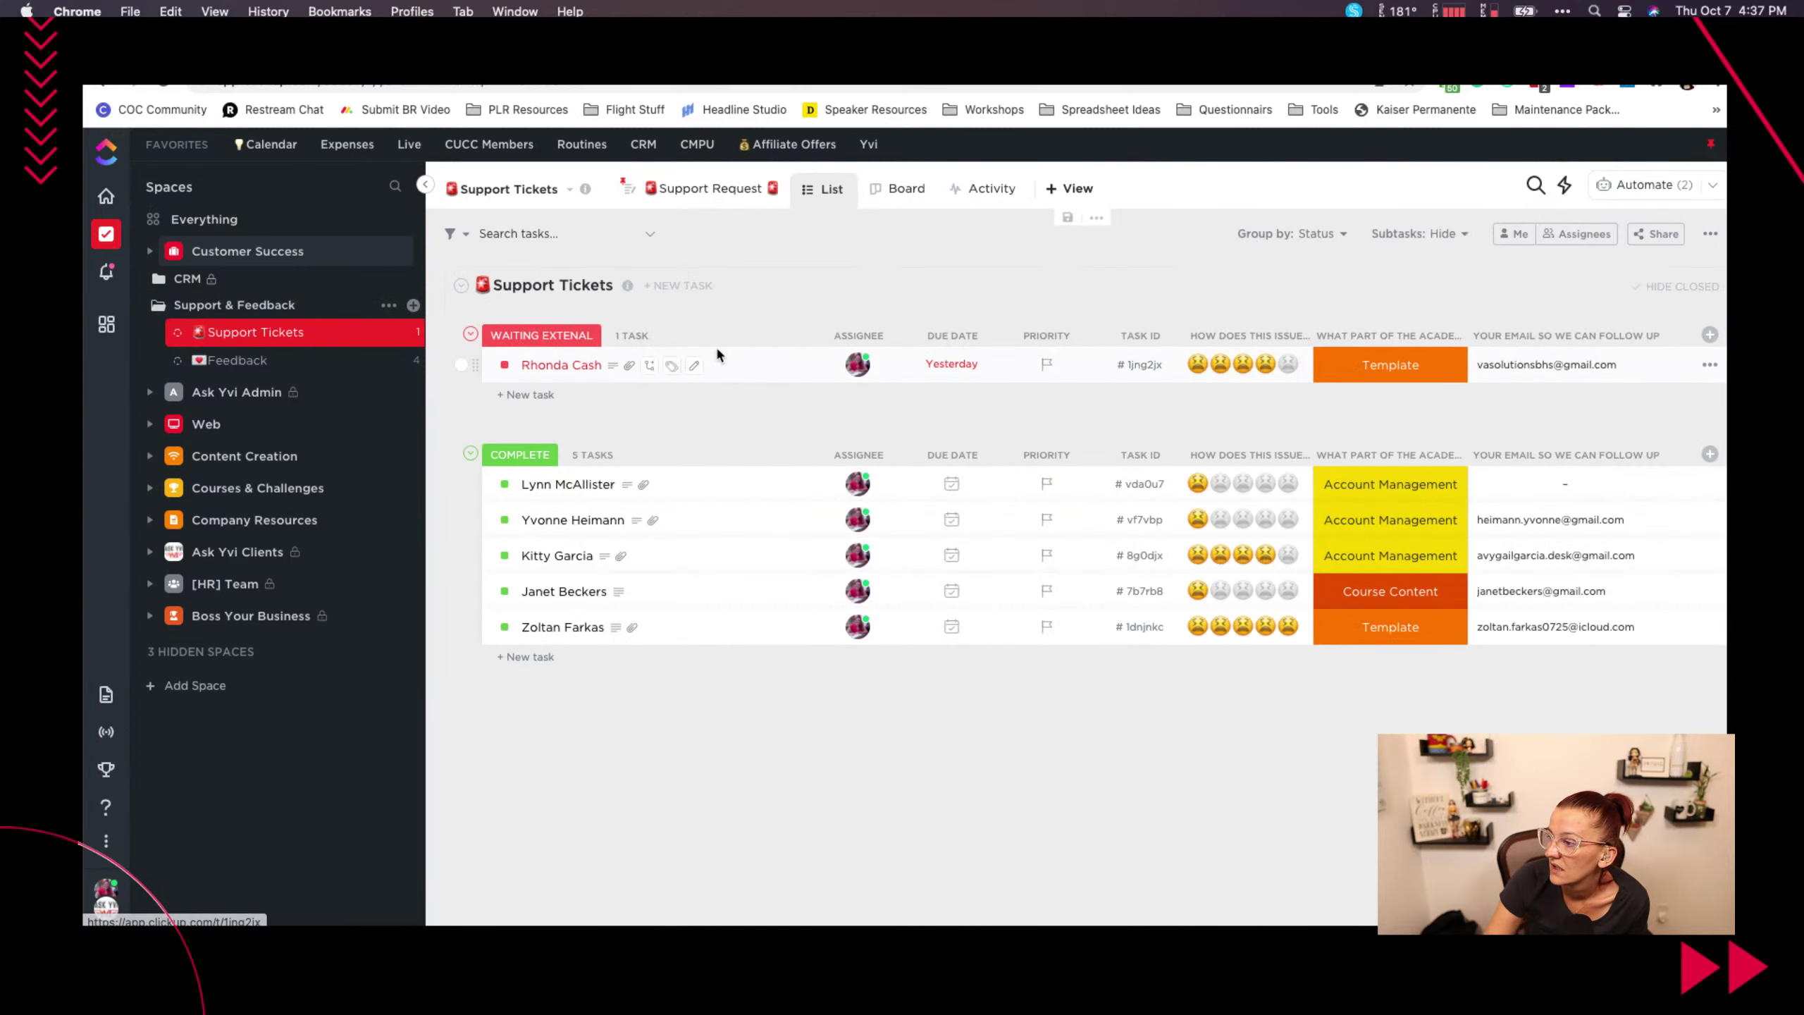
Set the status of the support ticket under Waiting External to Complete.
left_click(504, 365)
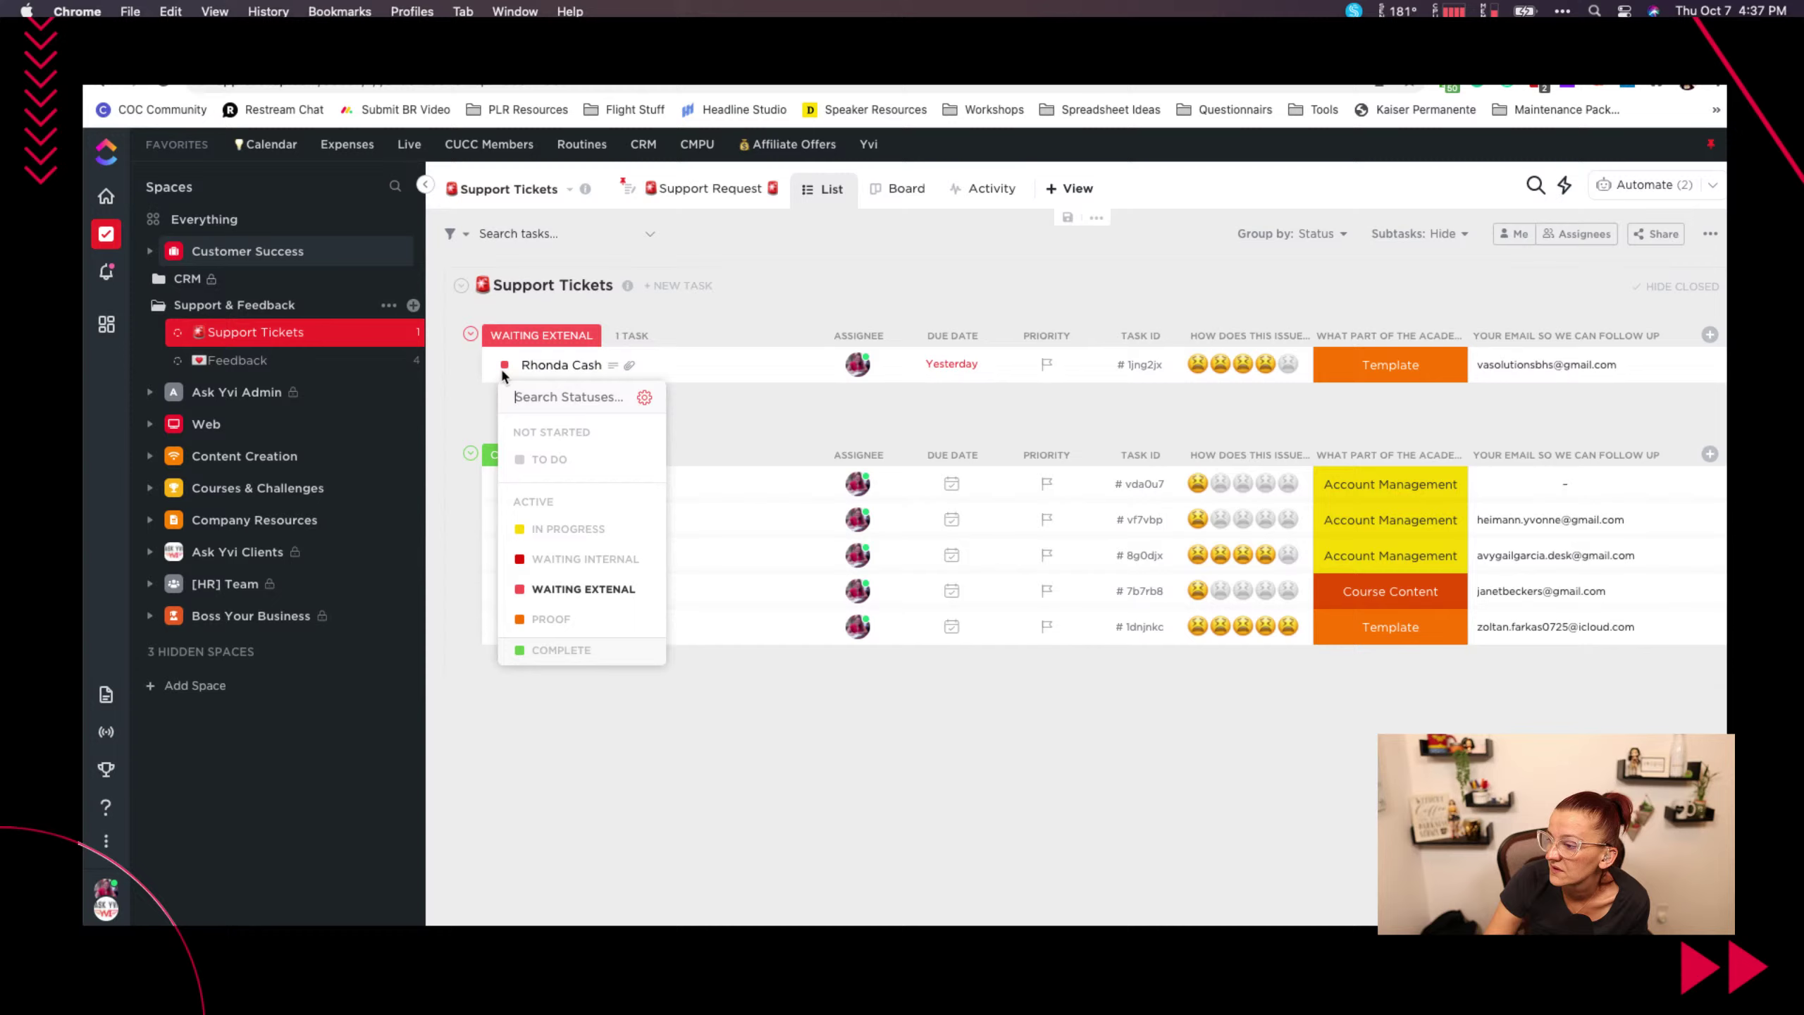
left_click(550, 650)
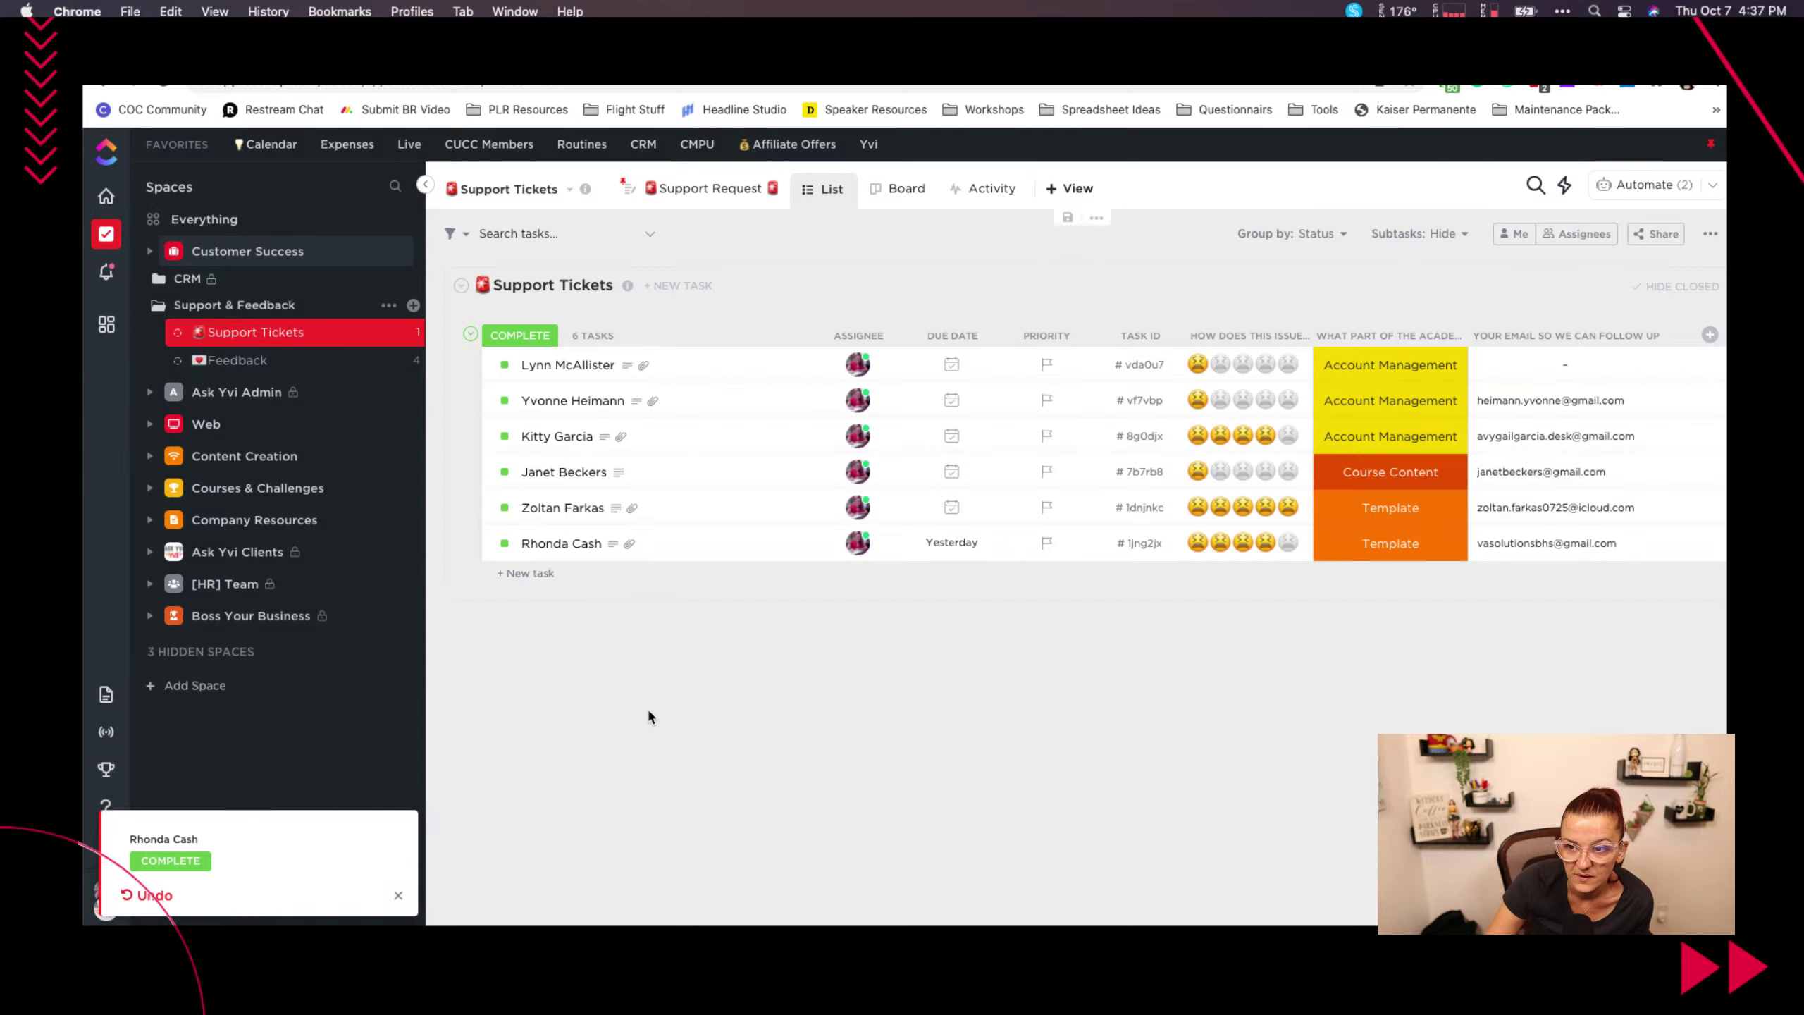
Review the questions and fields of the Support Request form.
left_click(717, 190)
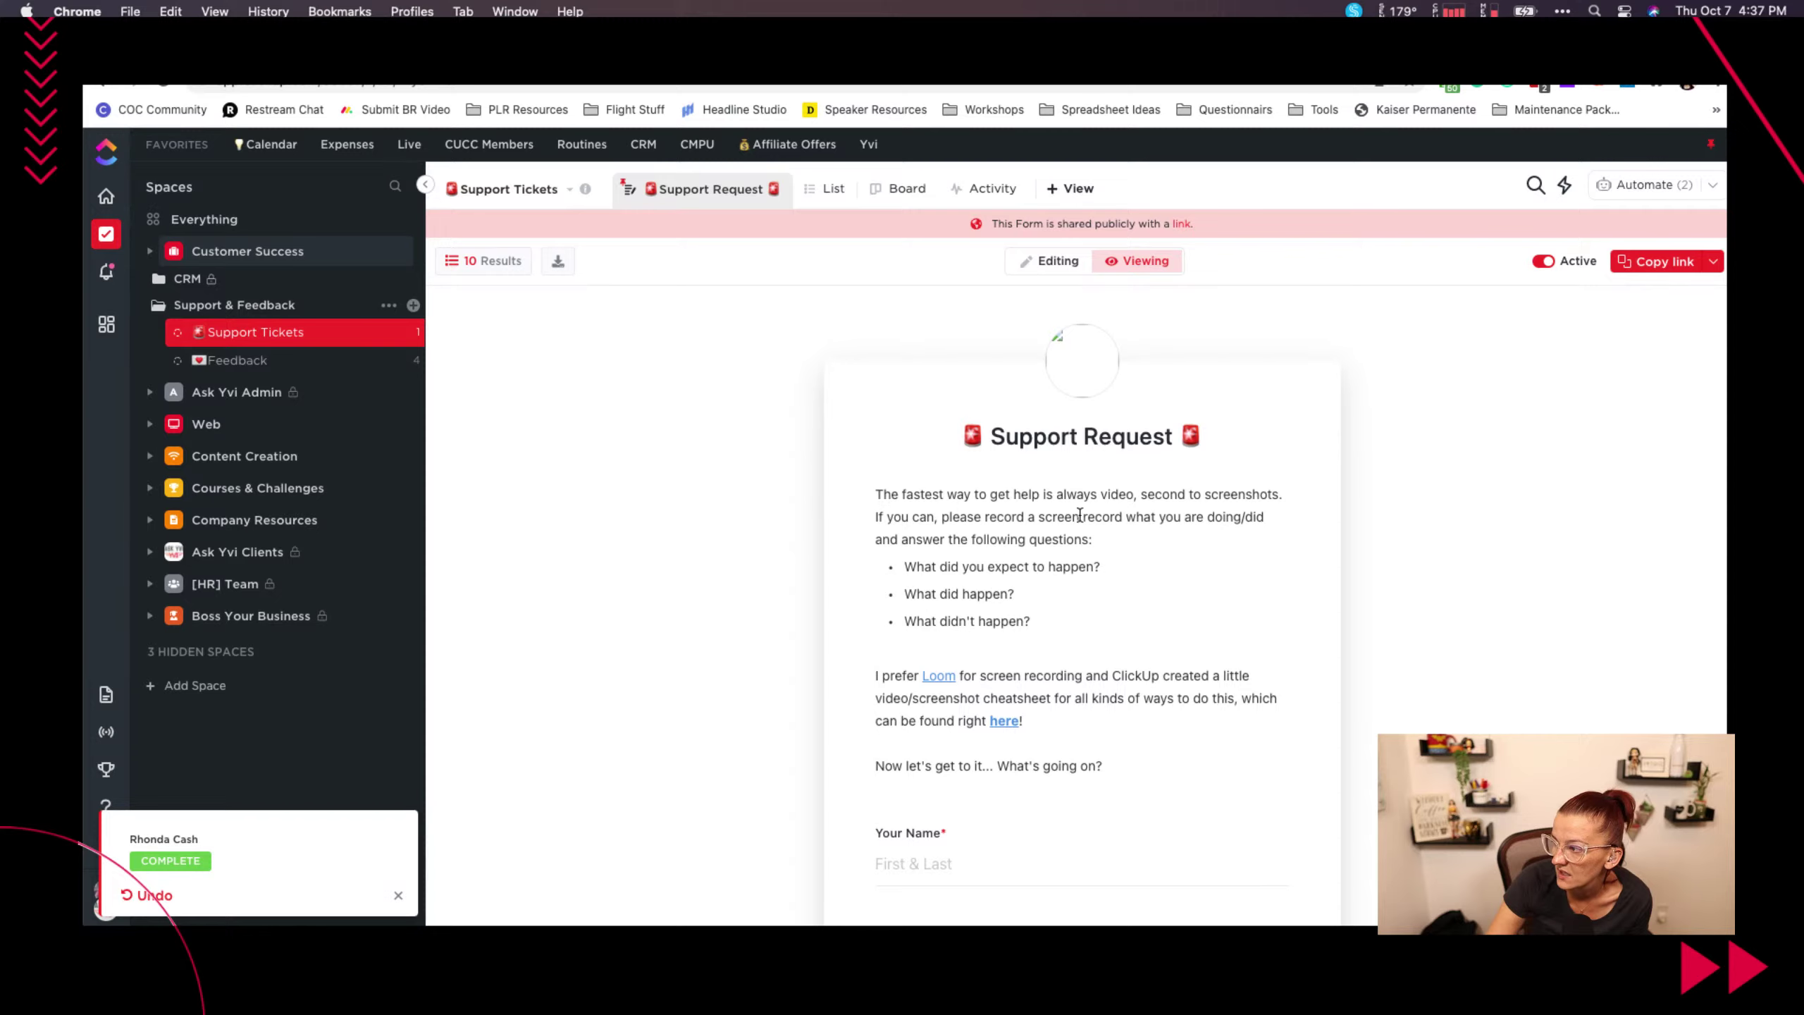
scroll(1080, 514, "down", 5)
scroll(1080, 514, "down", 10)
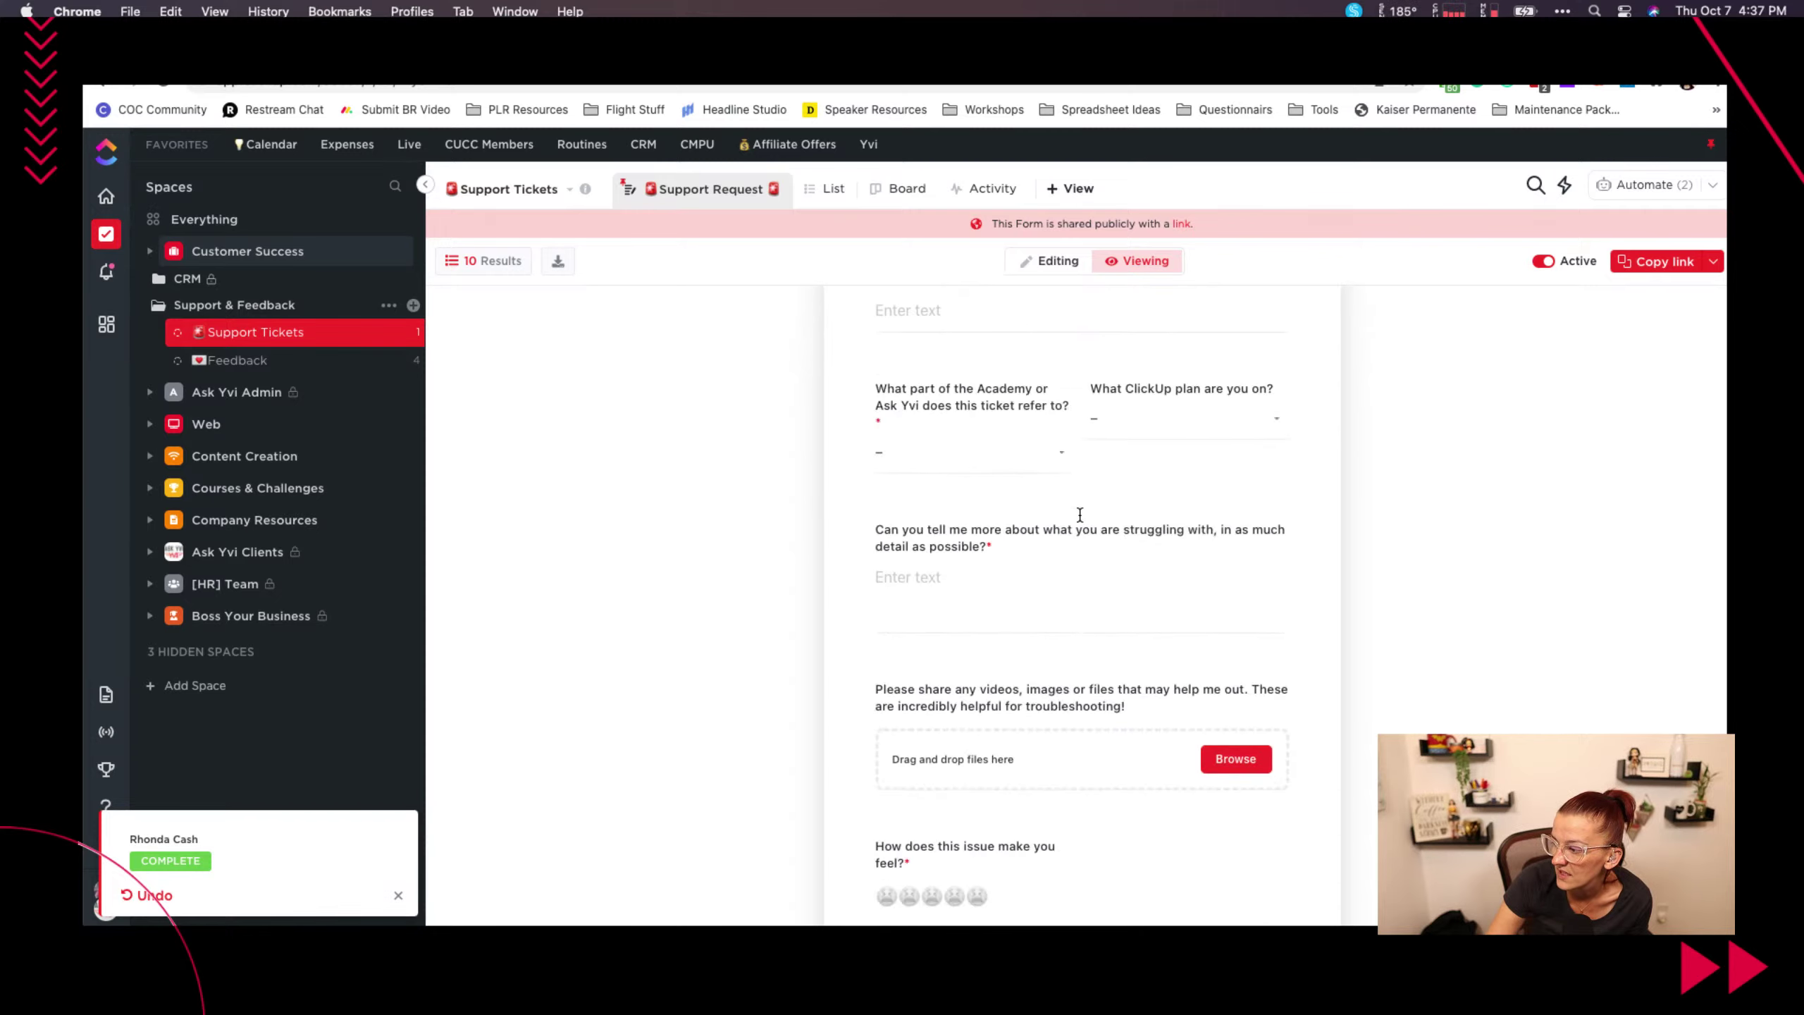
scroll(1080, 515, "up", 15)
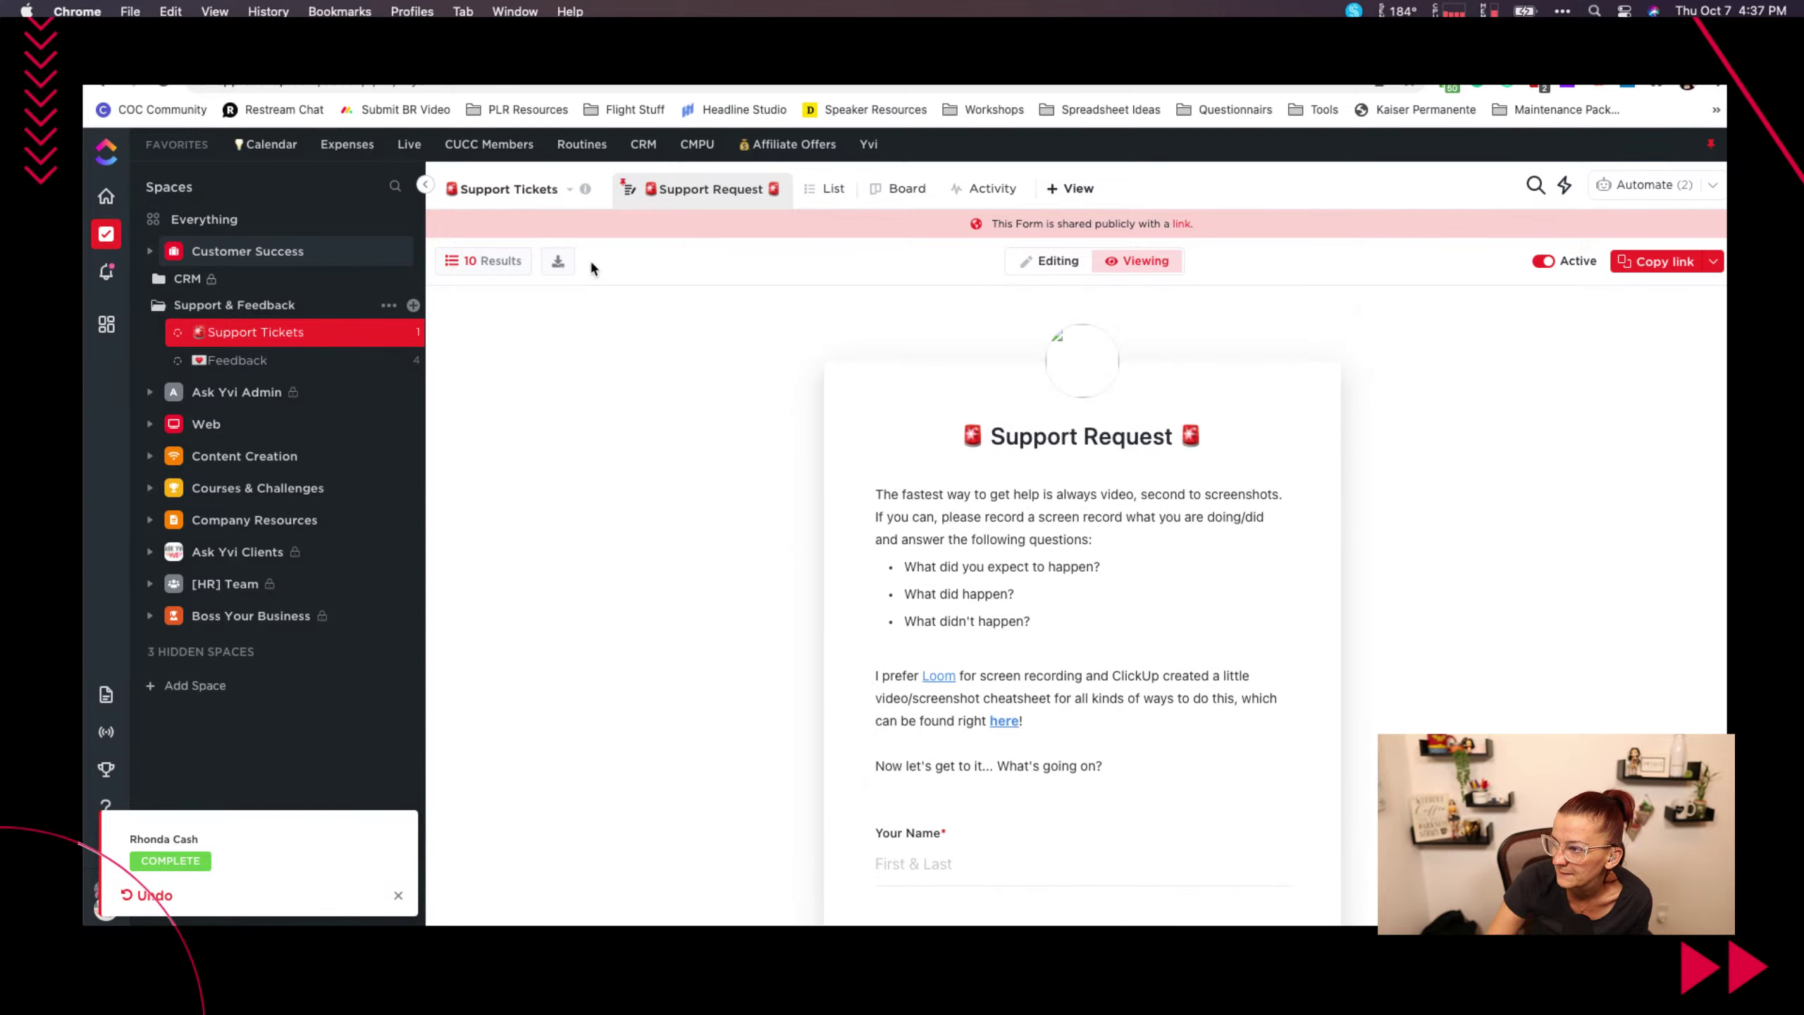
Return to the List view of Support Tickets and narrow its follow-up email column.
left_click(808, 199)
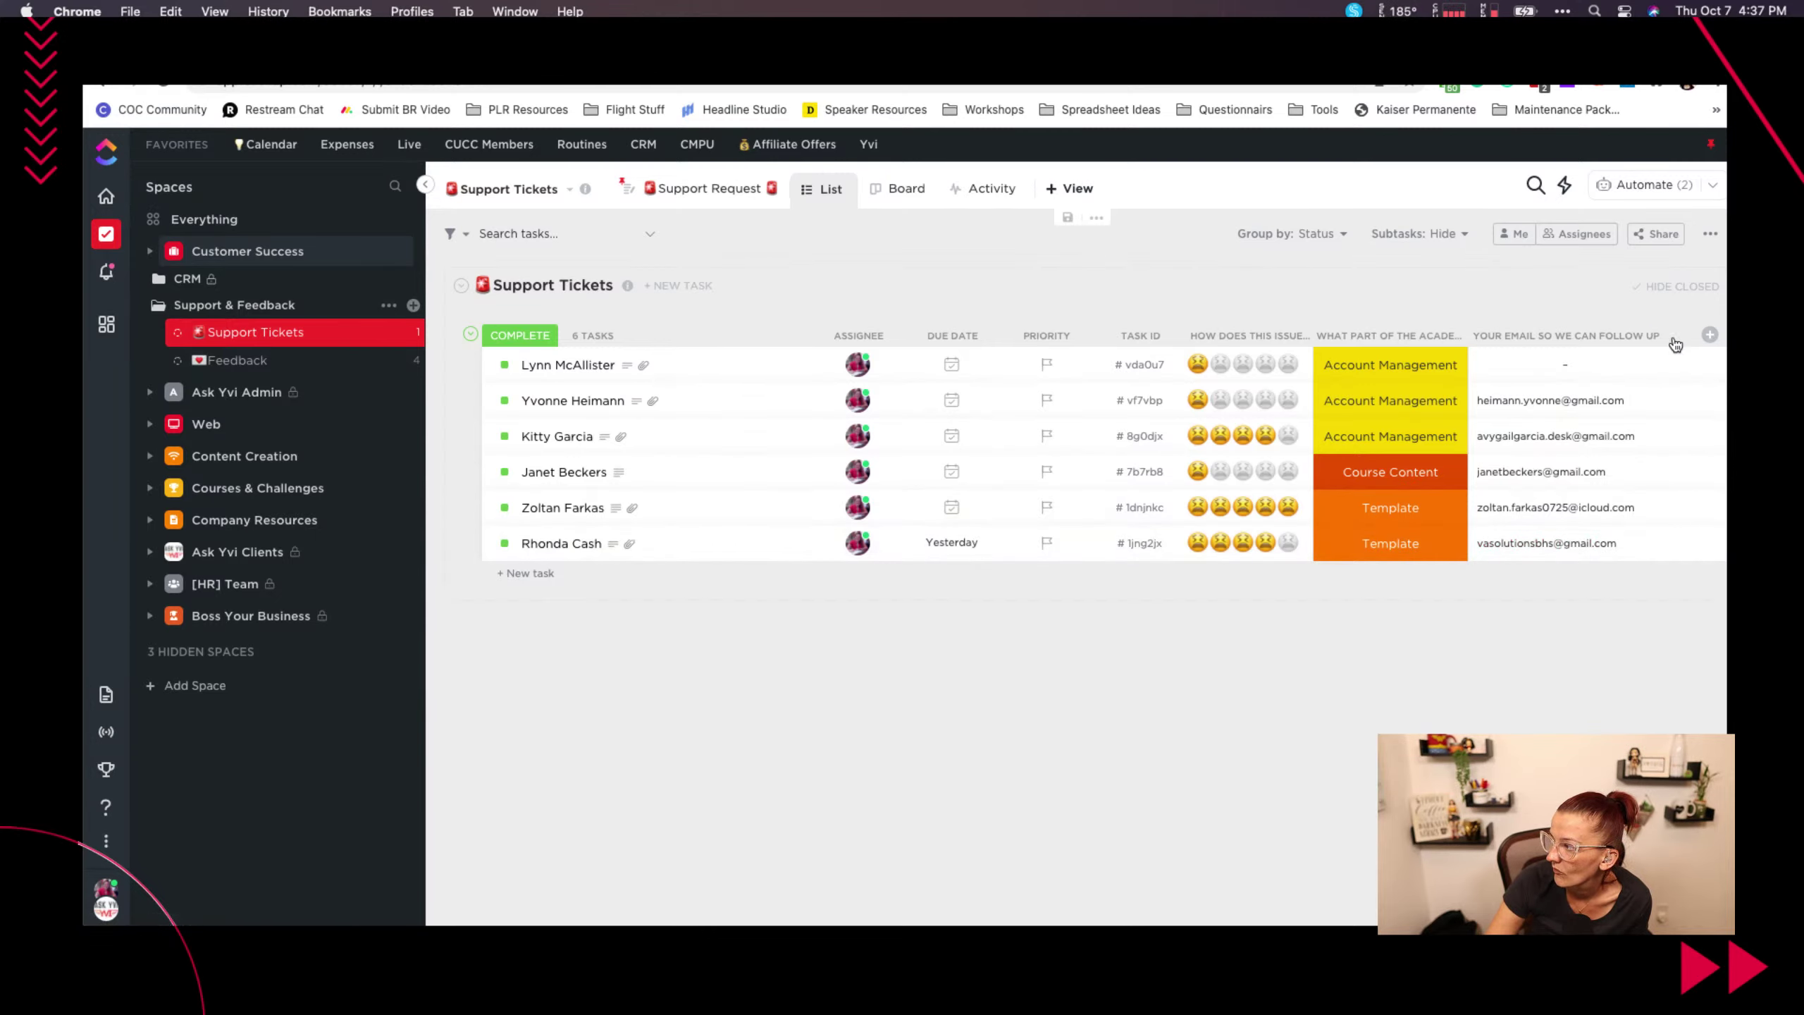
left_click_drag(1469, 335, 1563, 335)
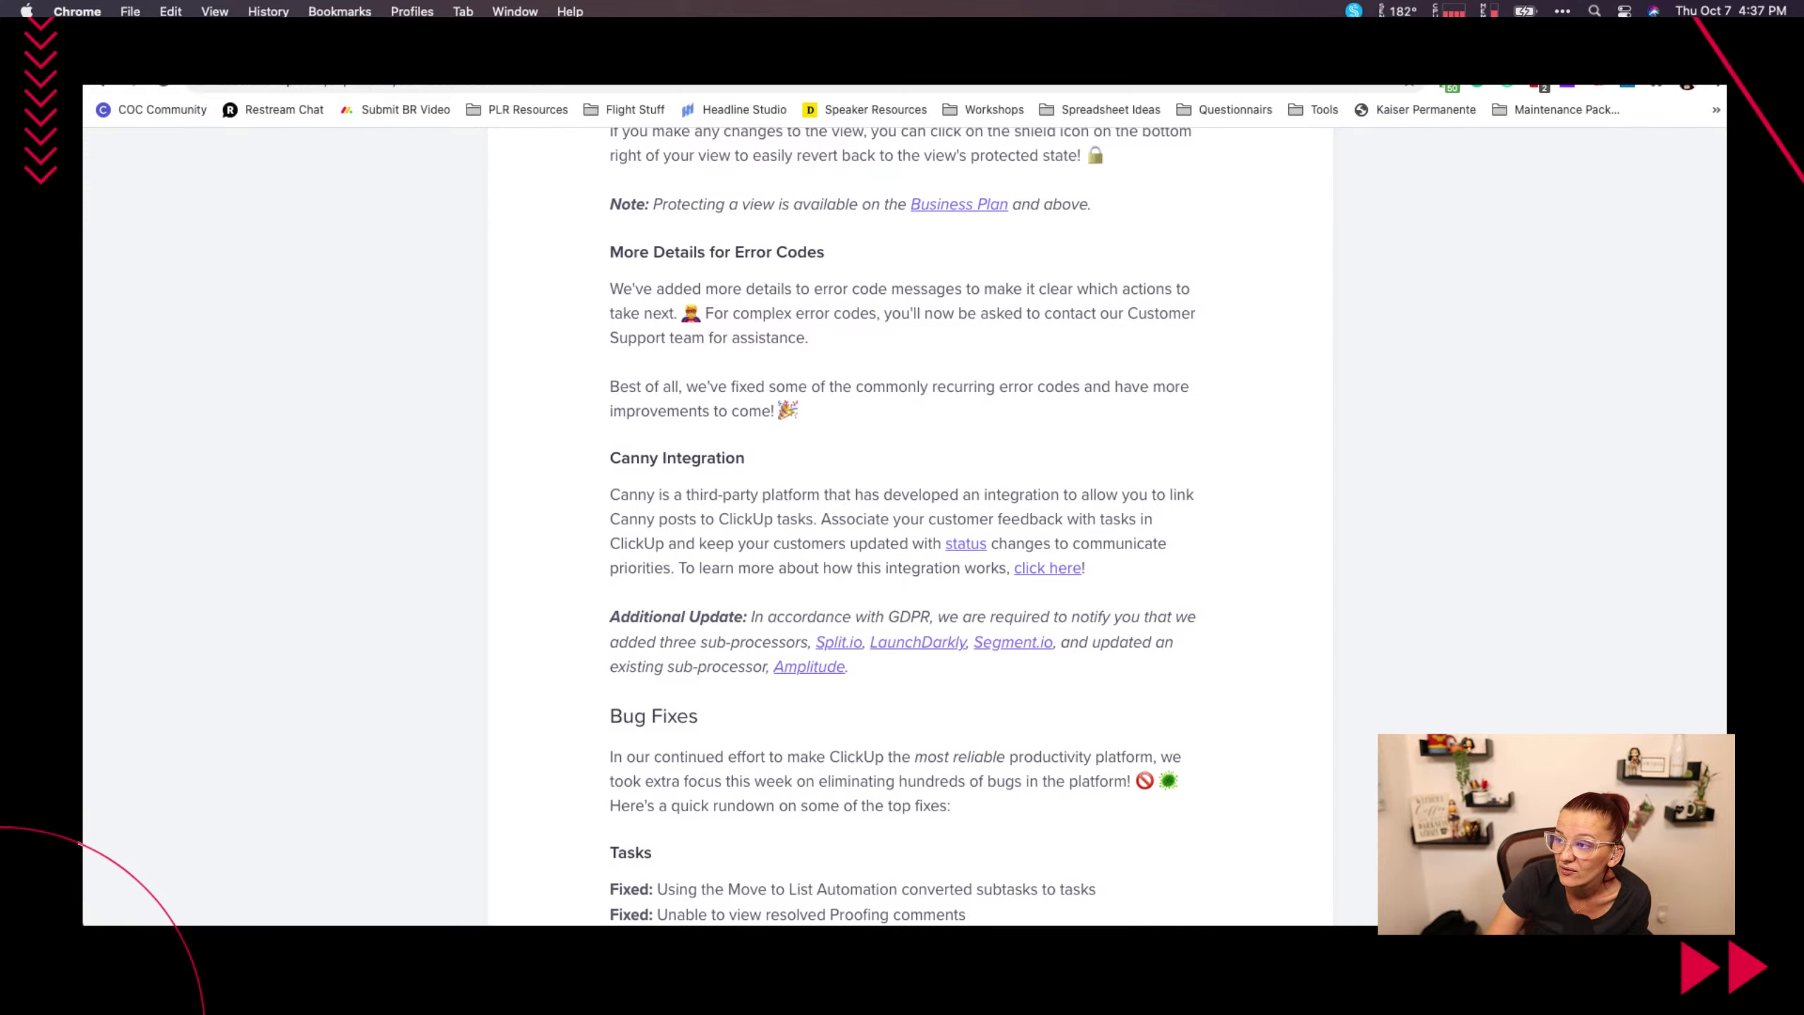
left_click(404, 35)
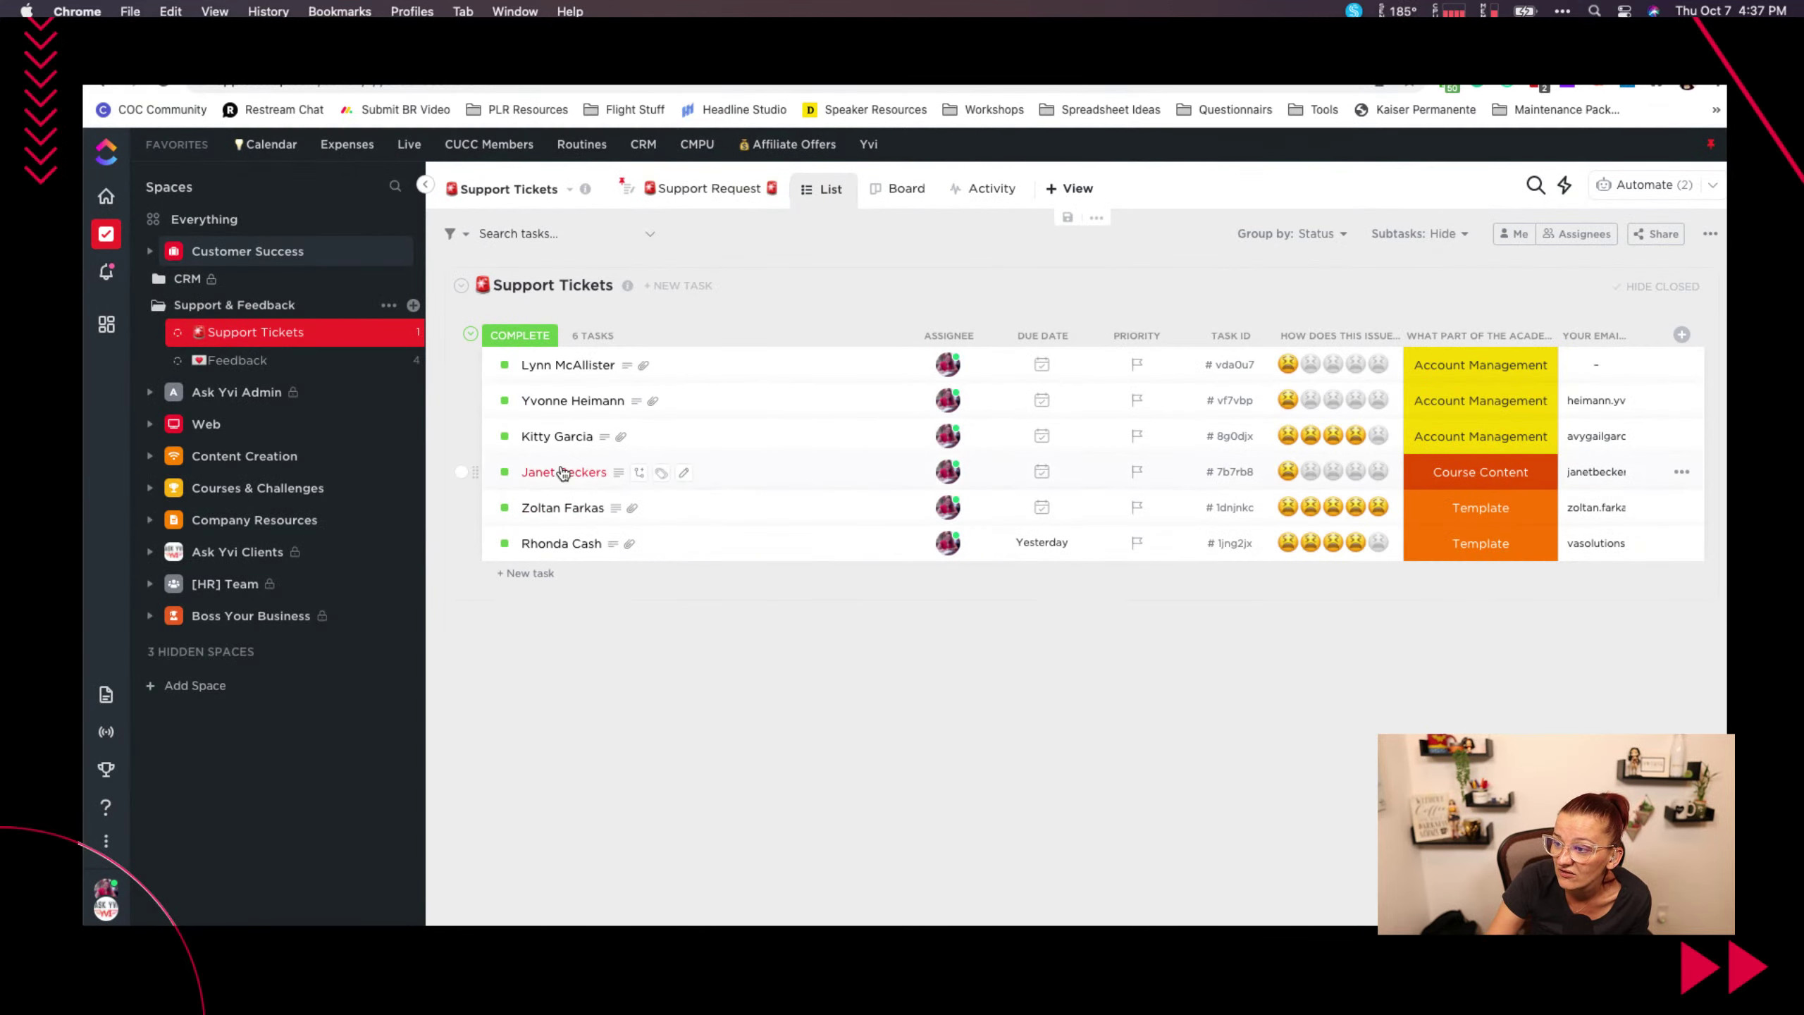
Read the release notes' Additional Update, Bug Fixes and Upcoming Webinars sections, then return to the notes above Speed & Performance Improvements.
left_click(669, 39)
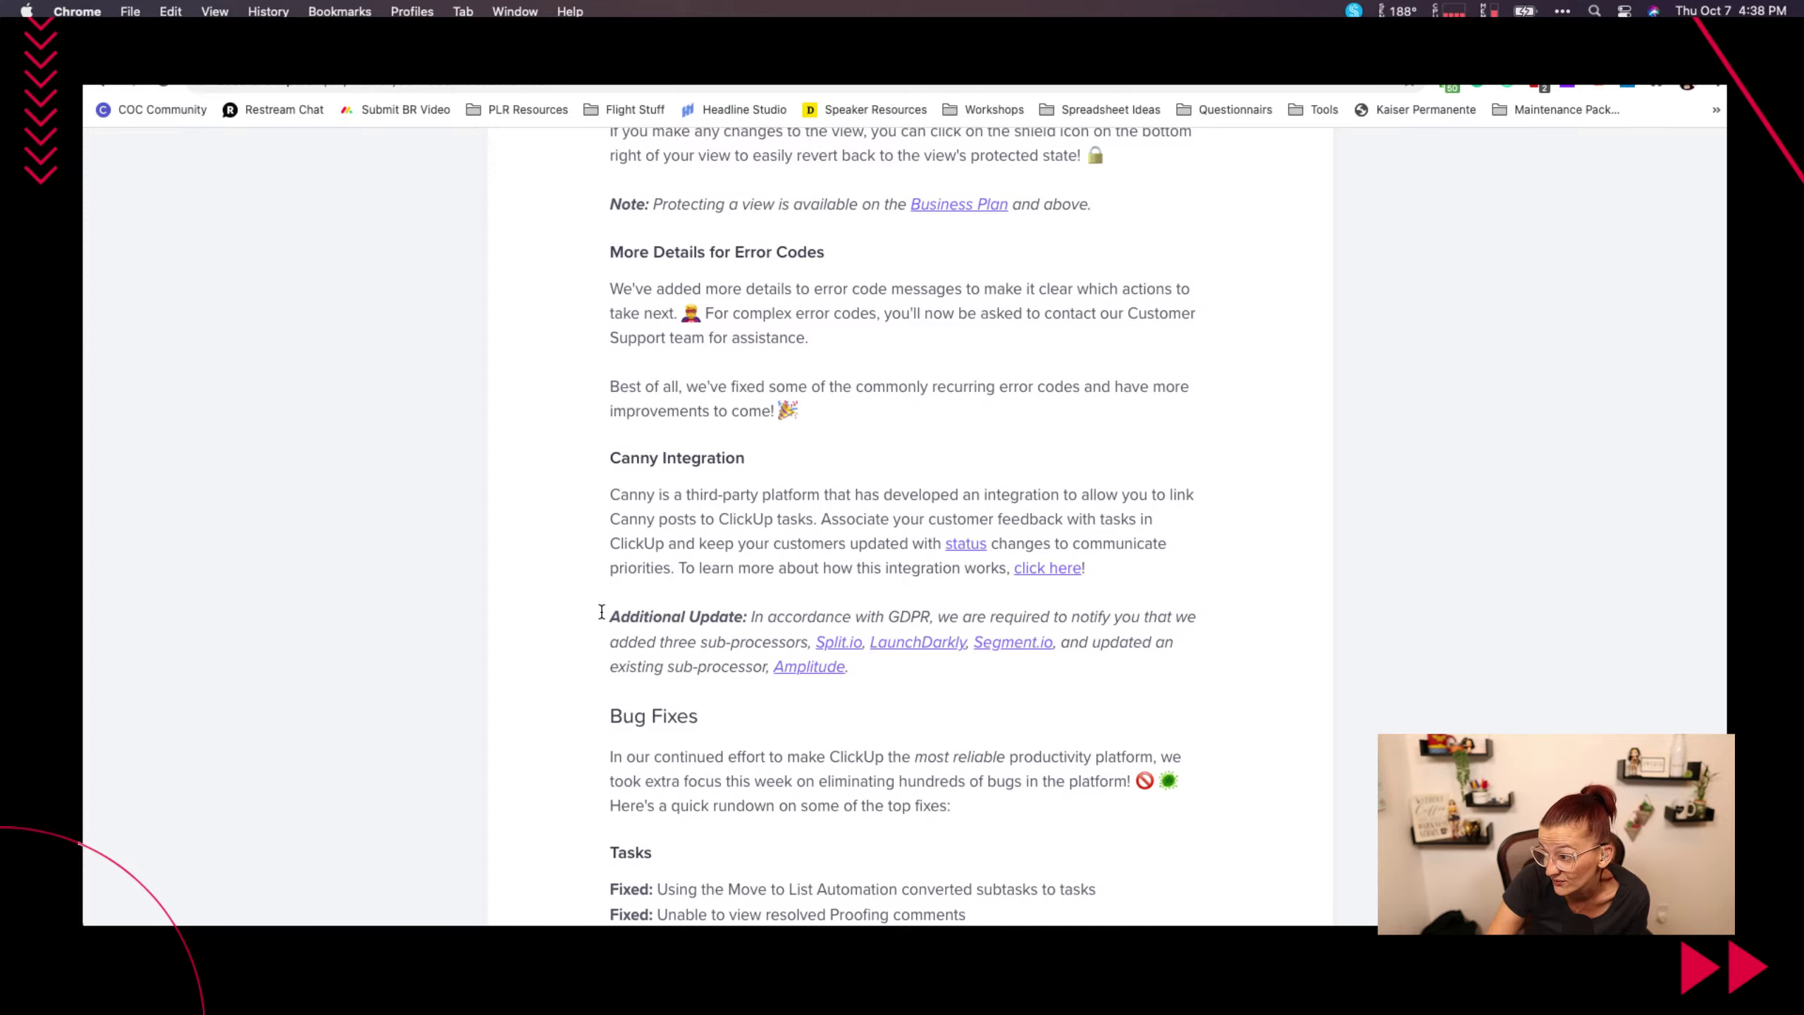
scroll(538, 599, "down", 3)
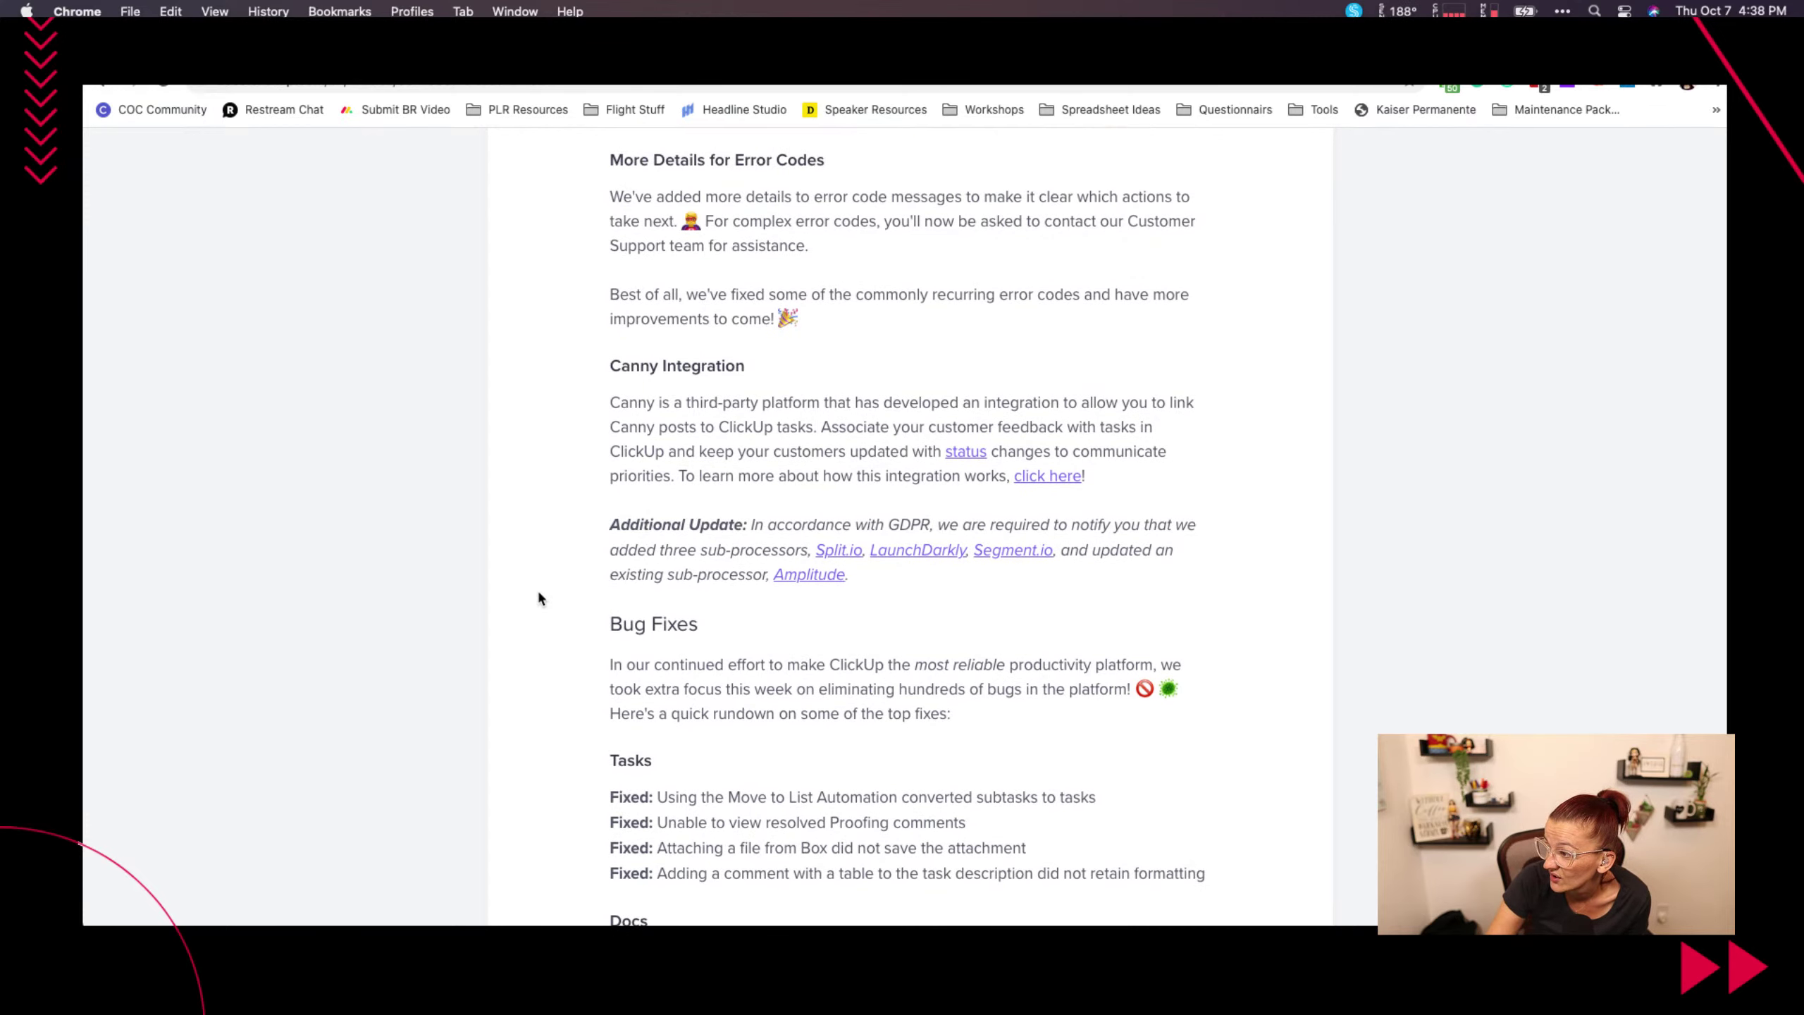
scroll(537, 599, "down", 1)
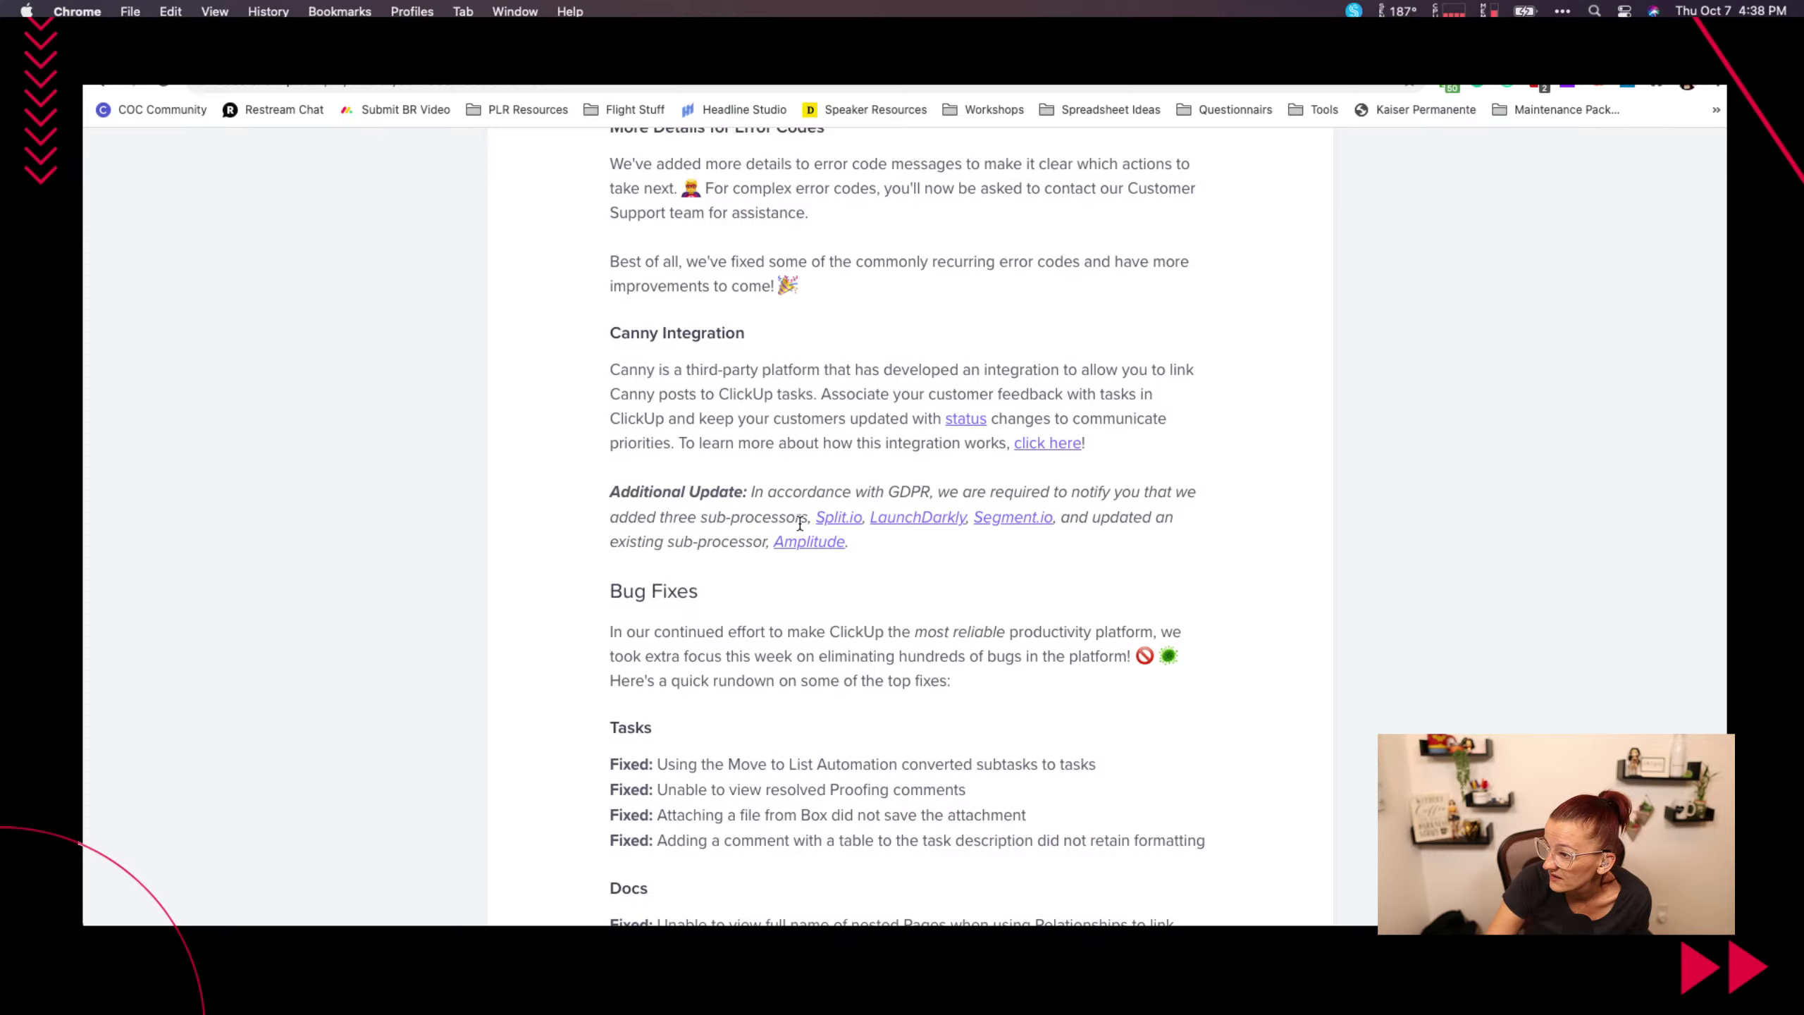
scroll(988, 562, "down", 5)
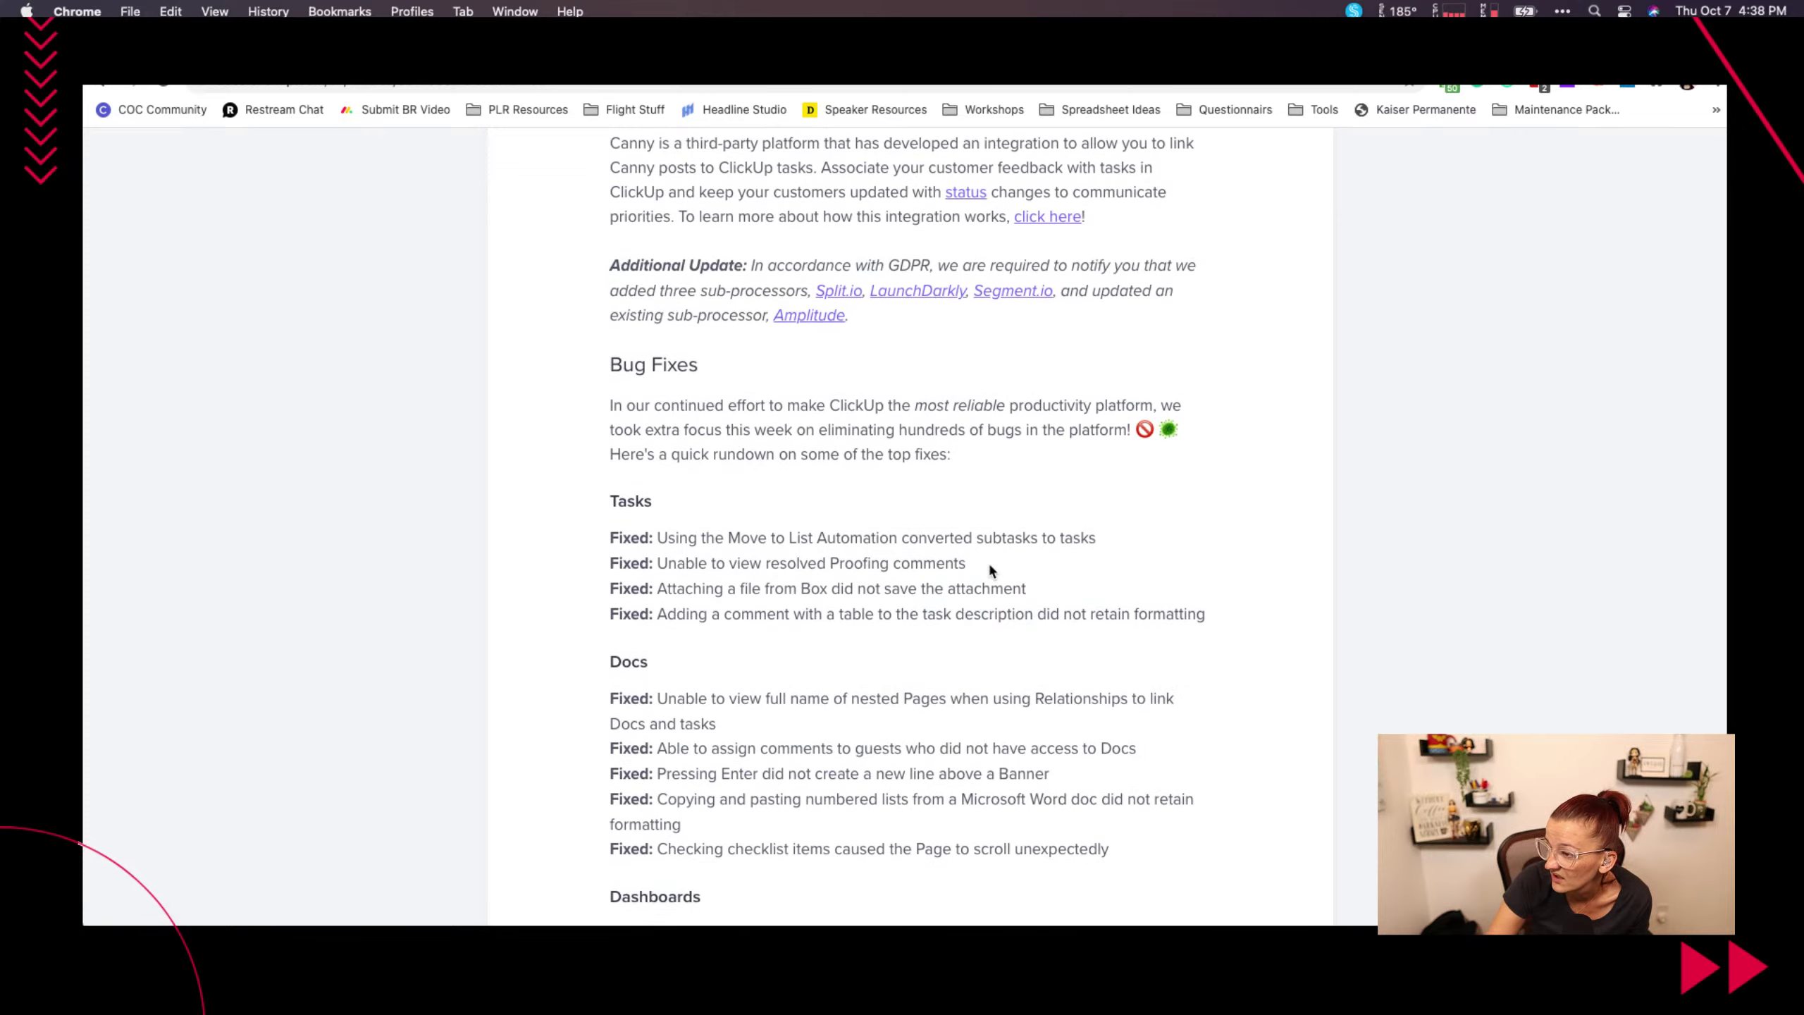
scroll(990, 563, "down", 3)
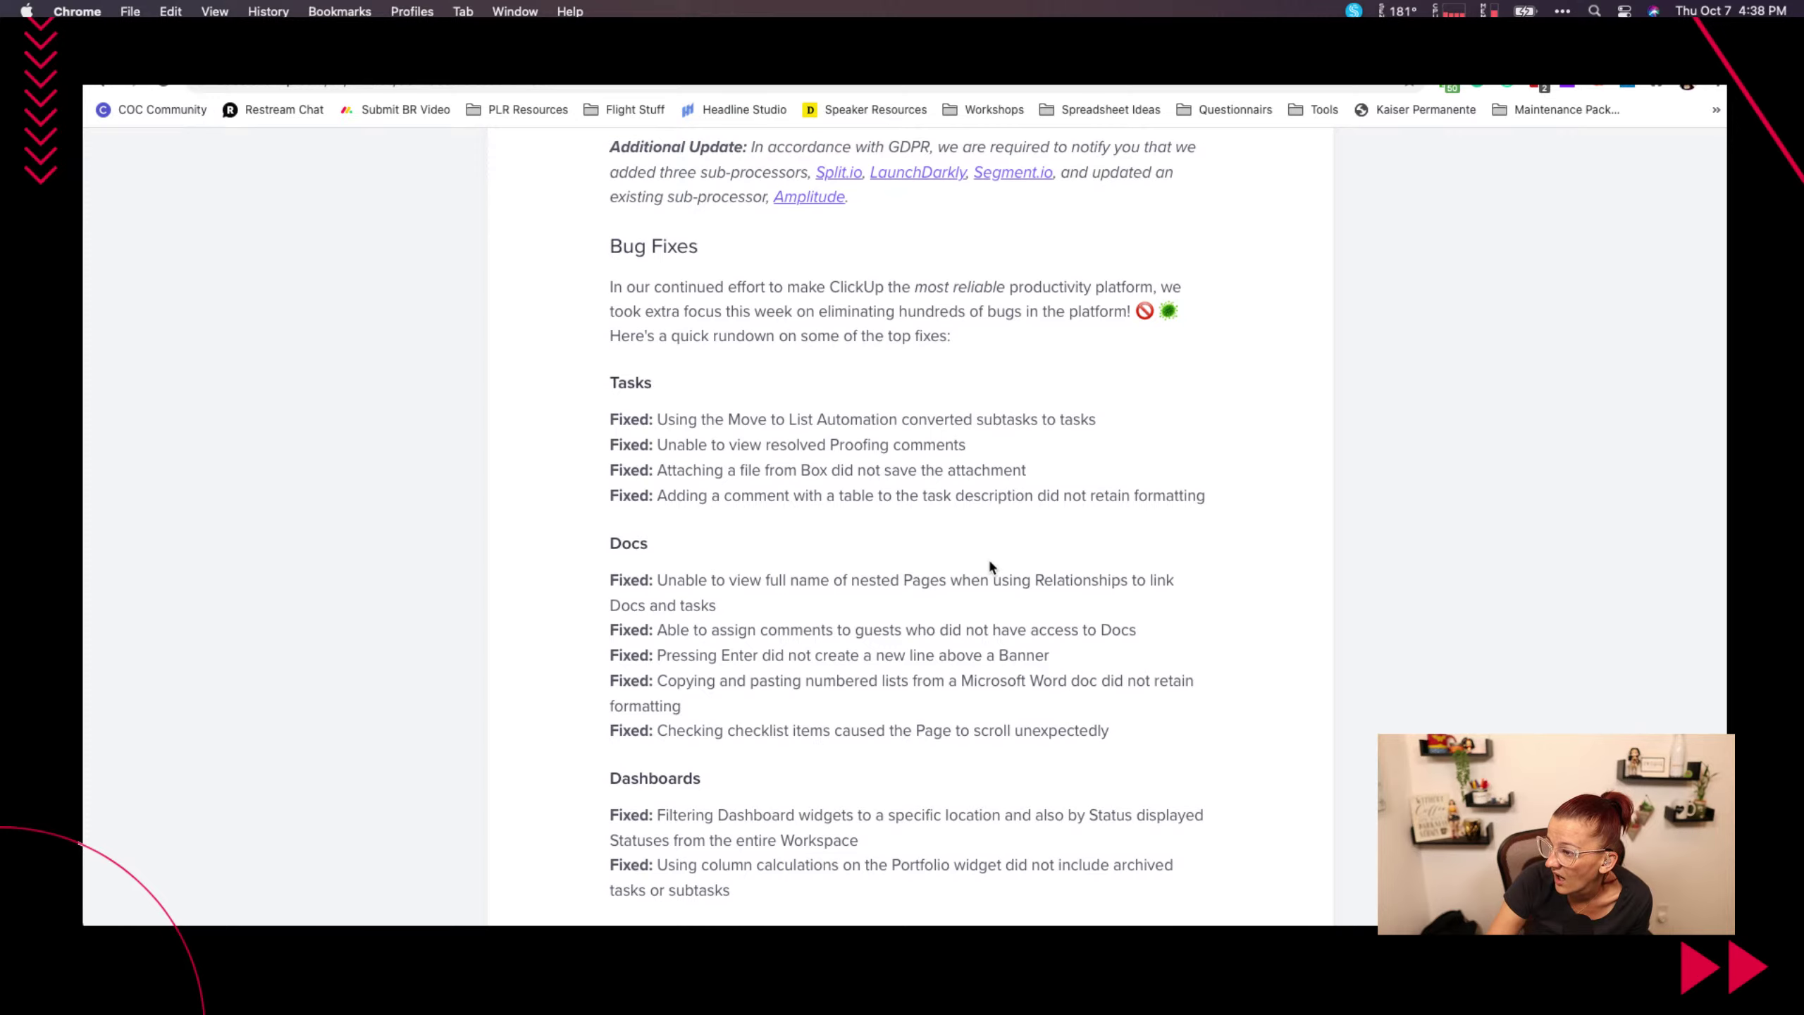
scroll(989, 565, "down", 5)
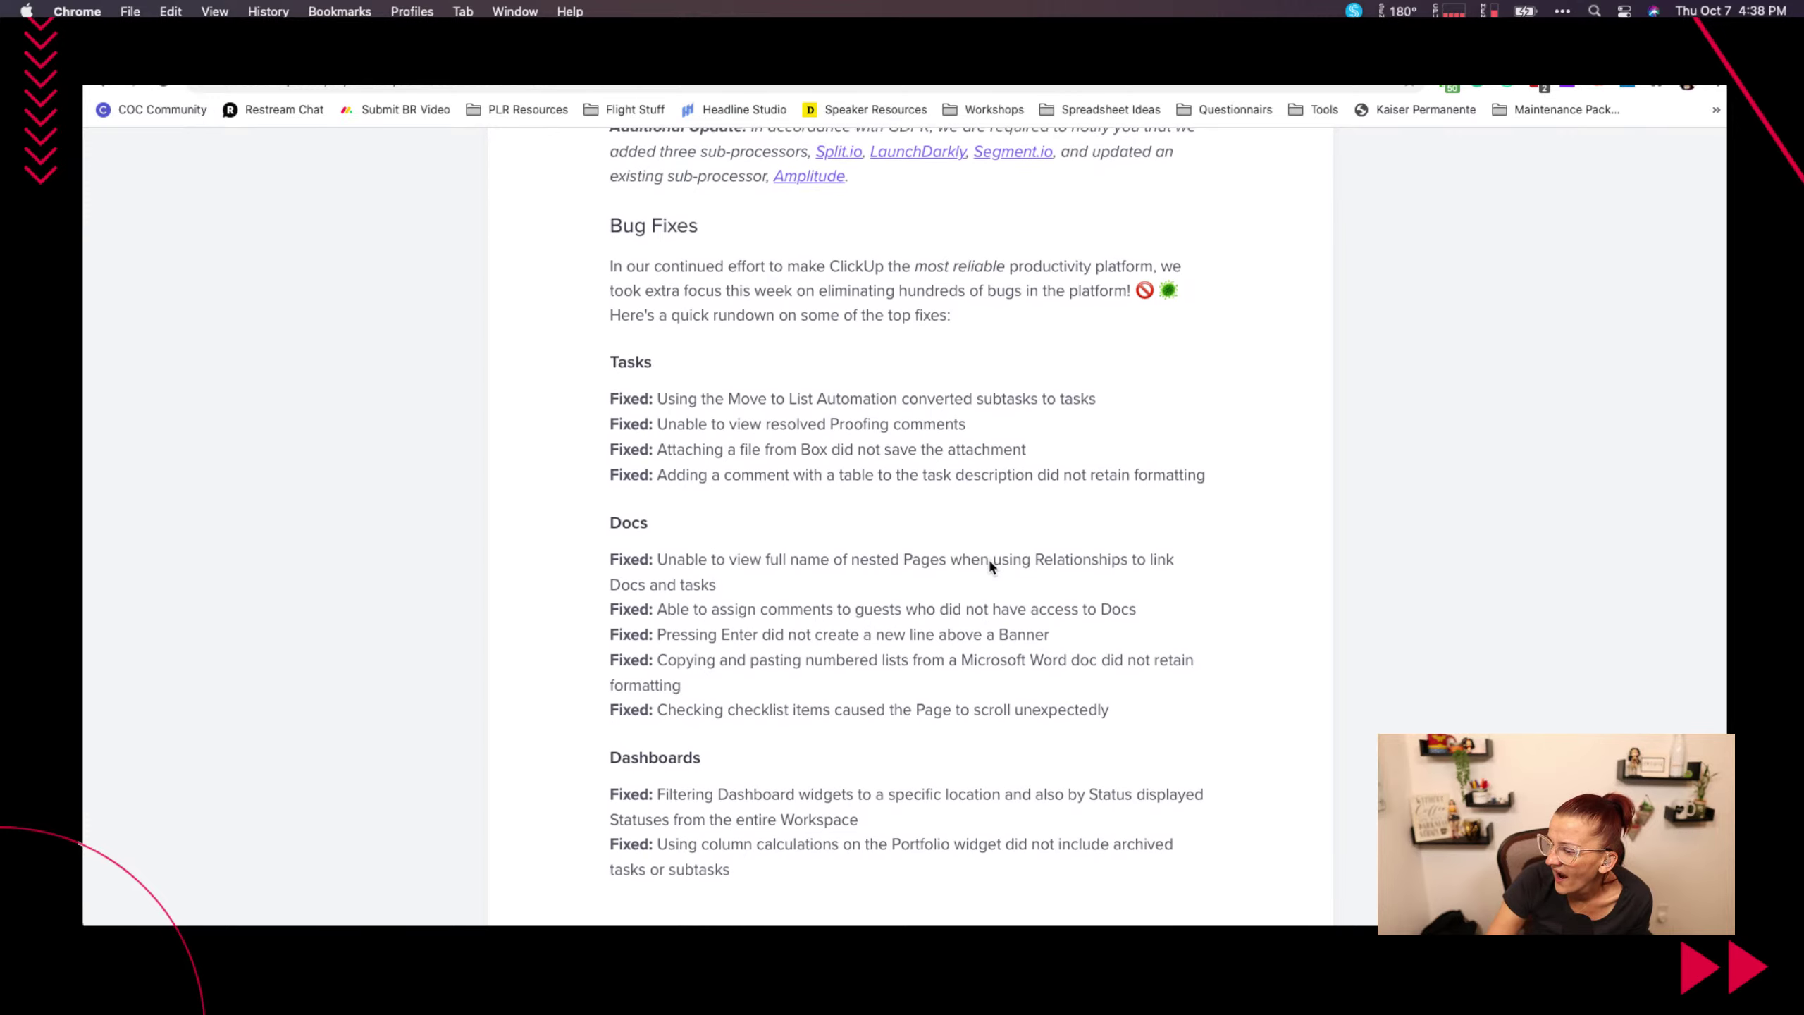
scroll(990, 561, "down", 10)
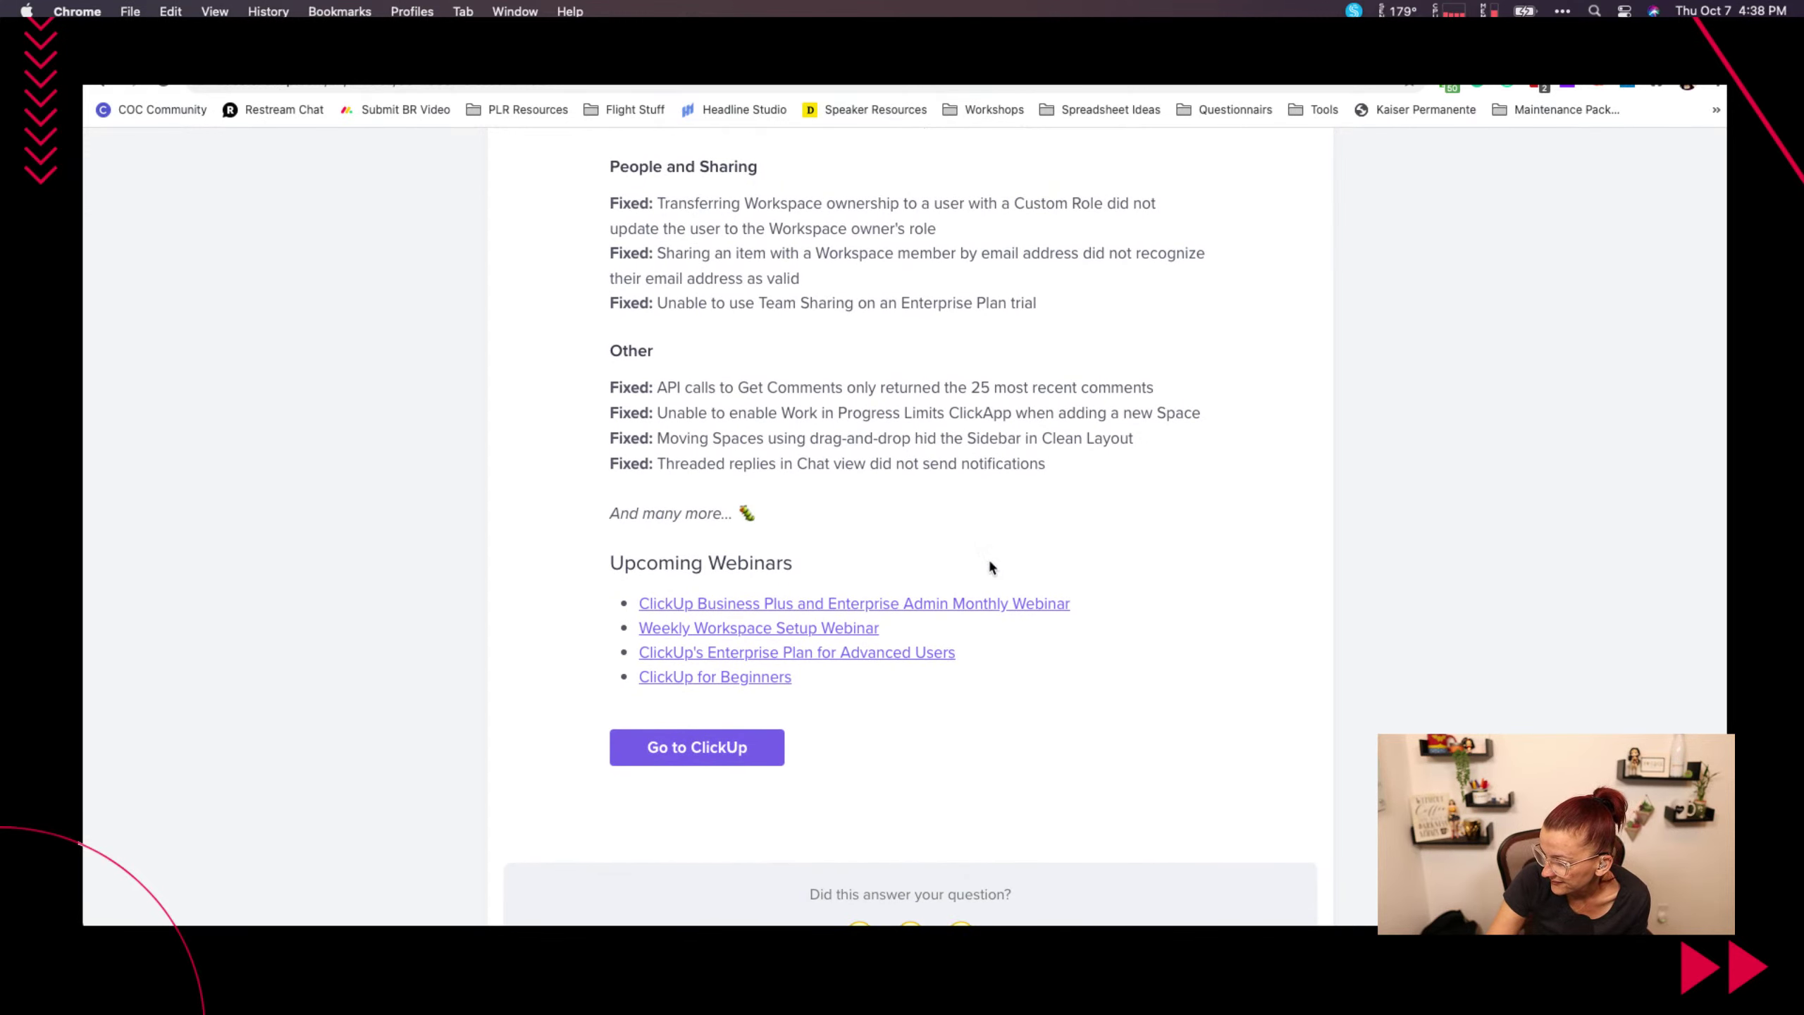
scroll(991, 566, "down", 1)
scroll(992, 566, "down", 5)
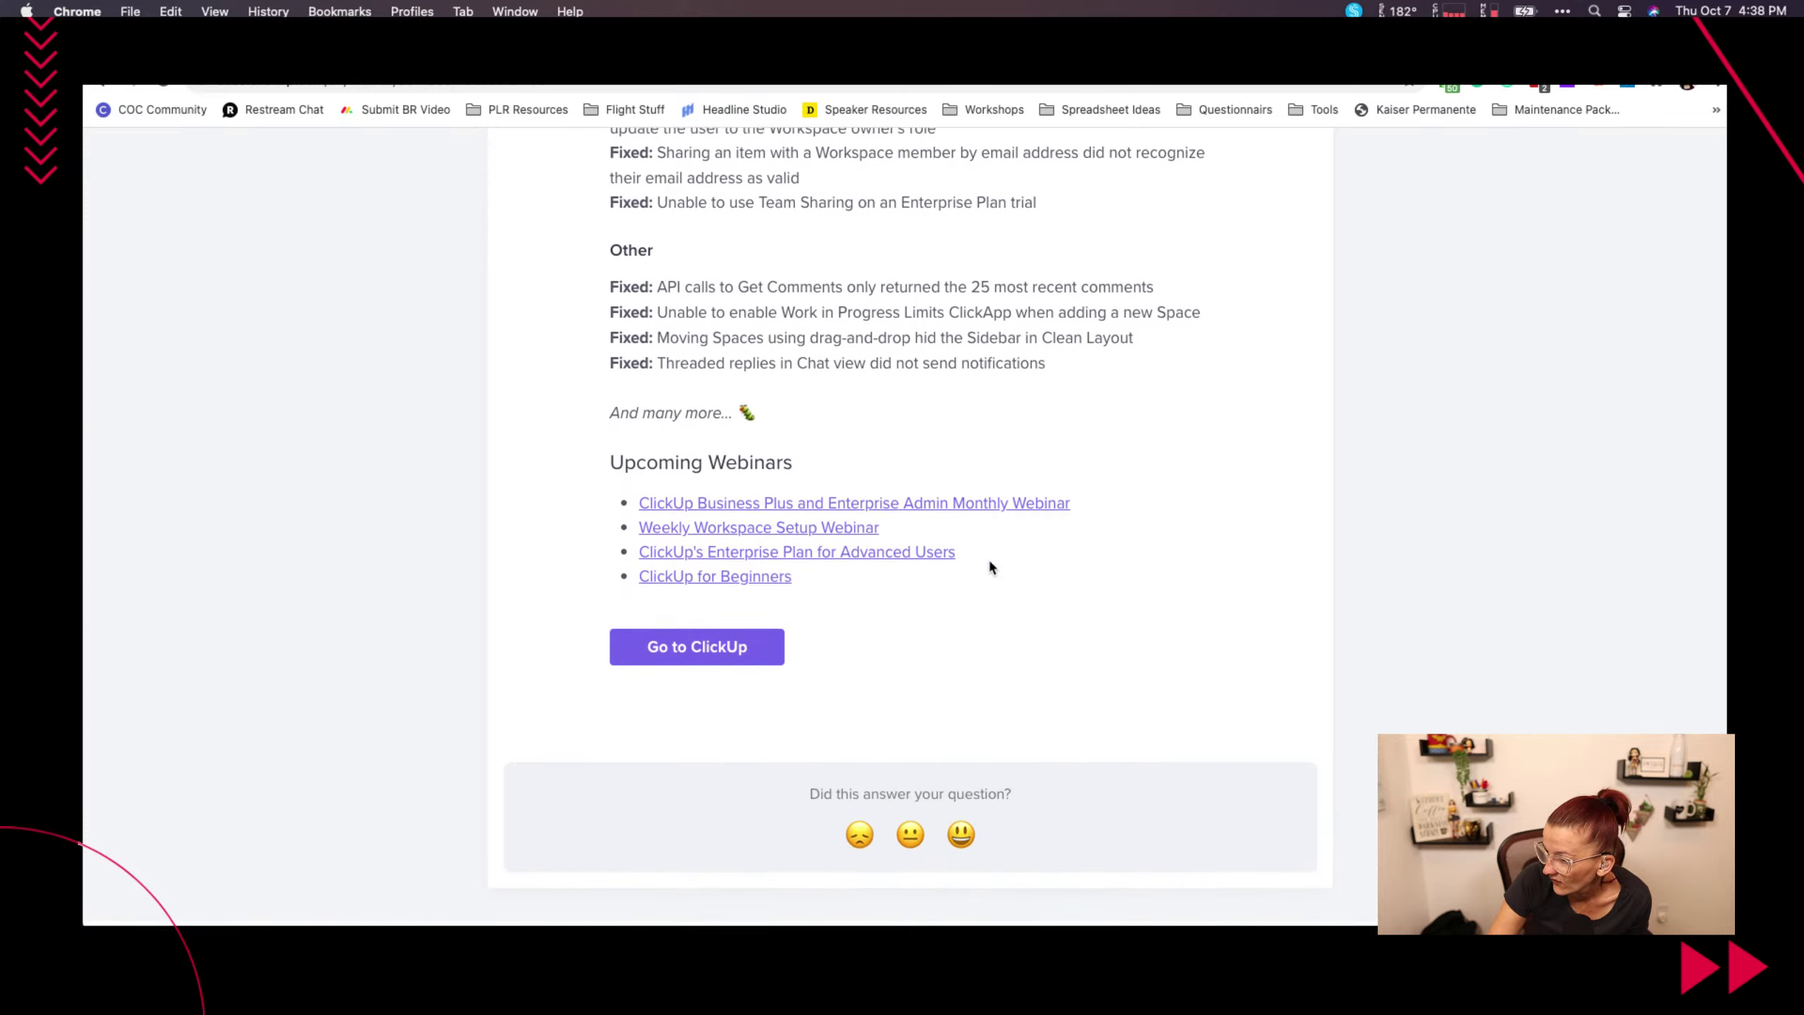
scroll(991, 558, "up", 20)
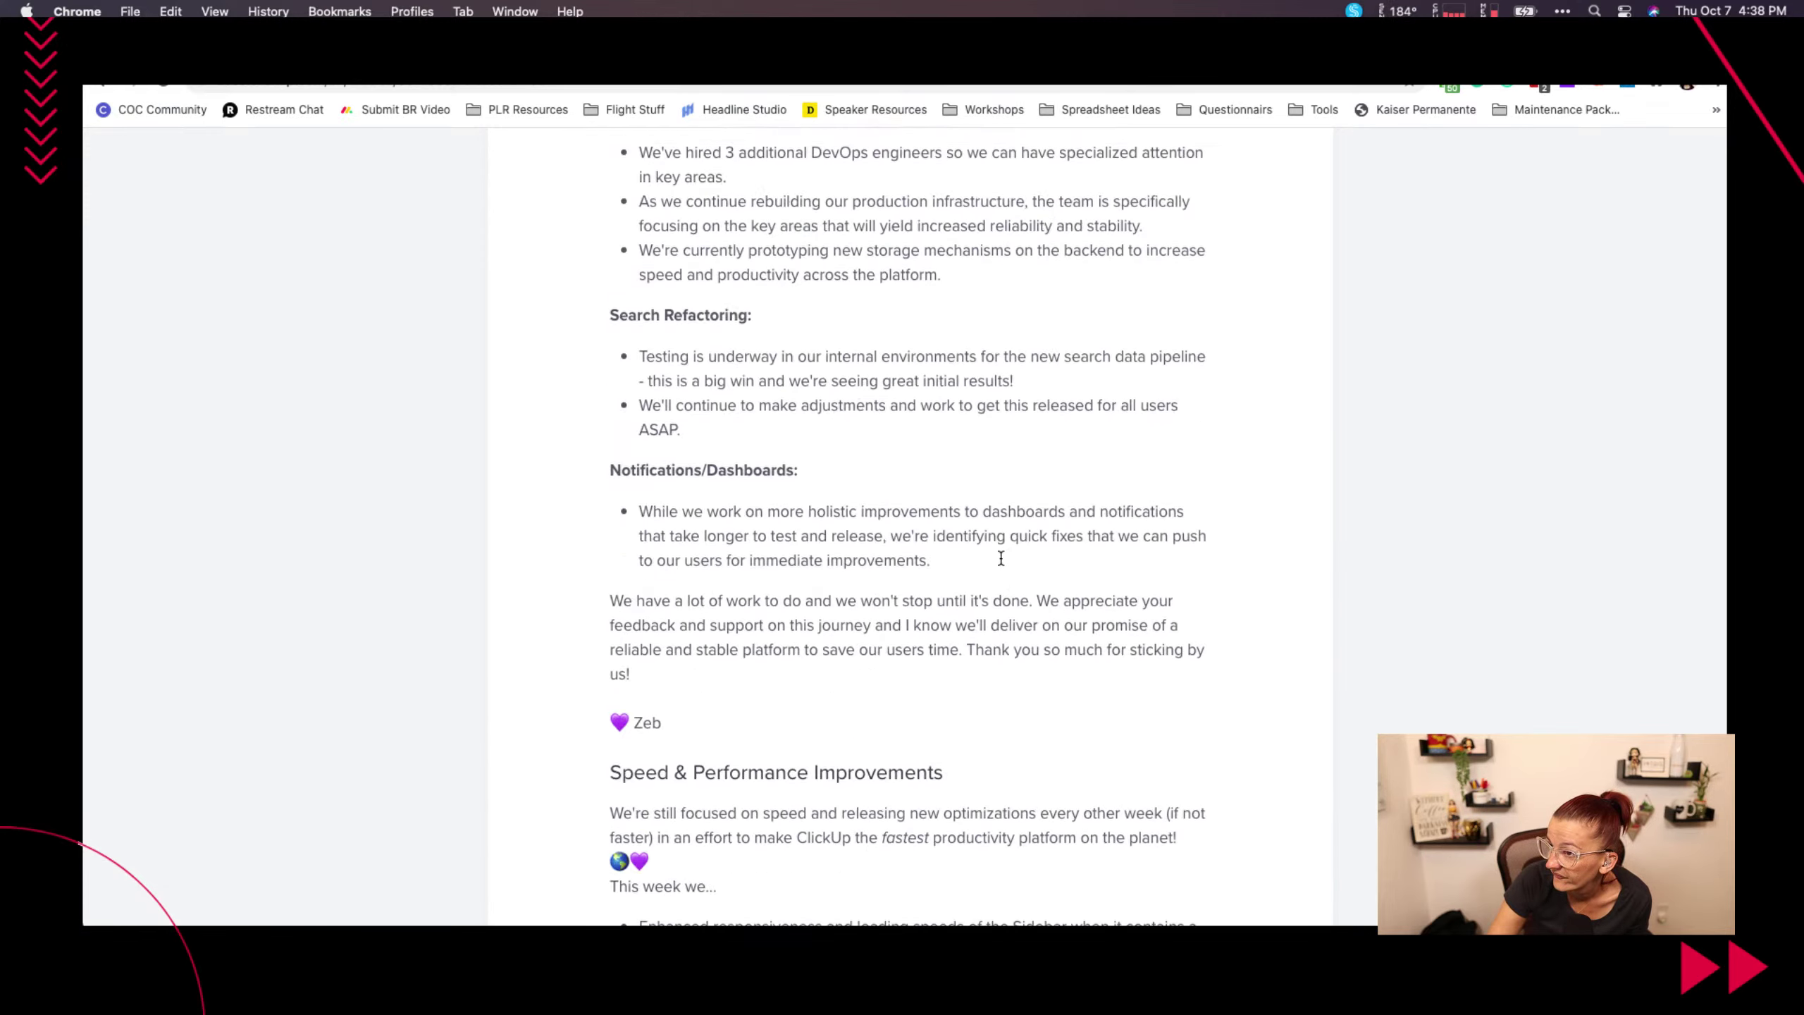